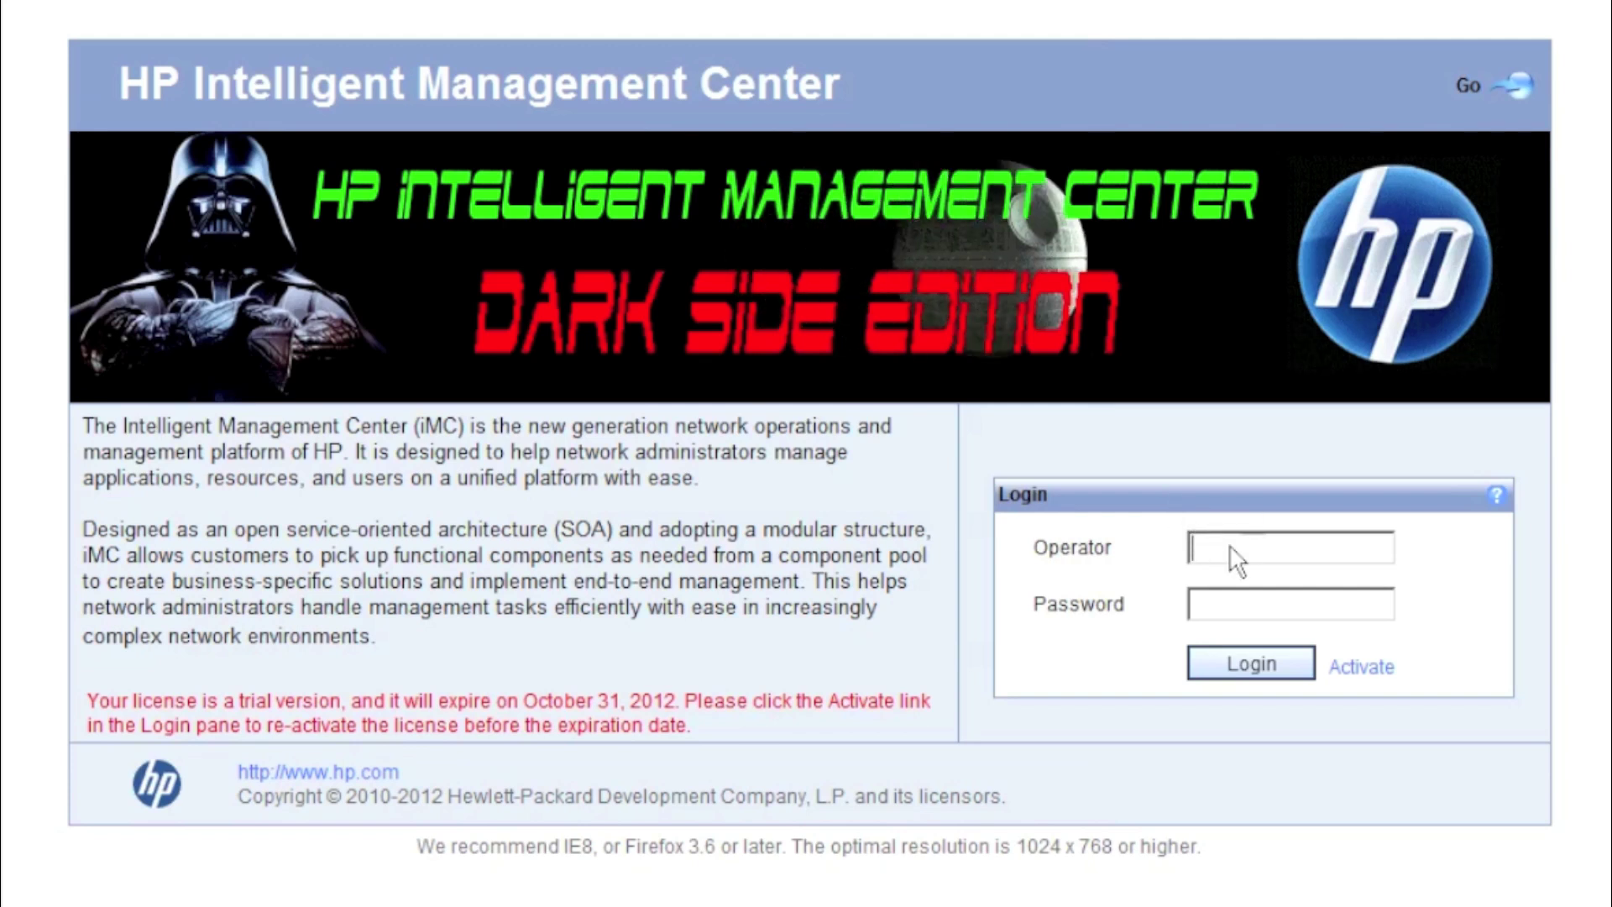
- Sign in with the operator account and reach the Custom Topology showing My Network View, DC-East and child 2
text(admin)
key(Tab)
text(********)
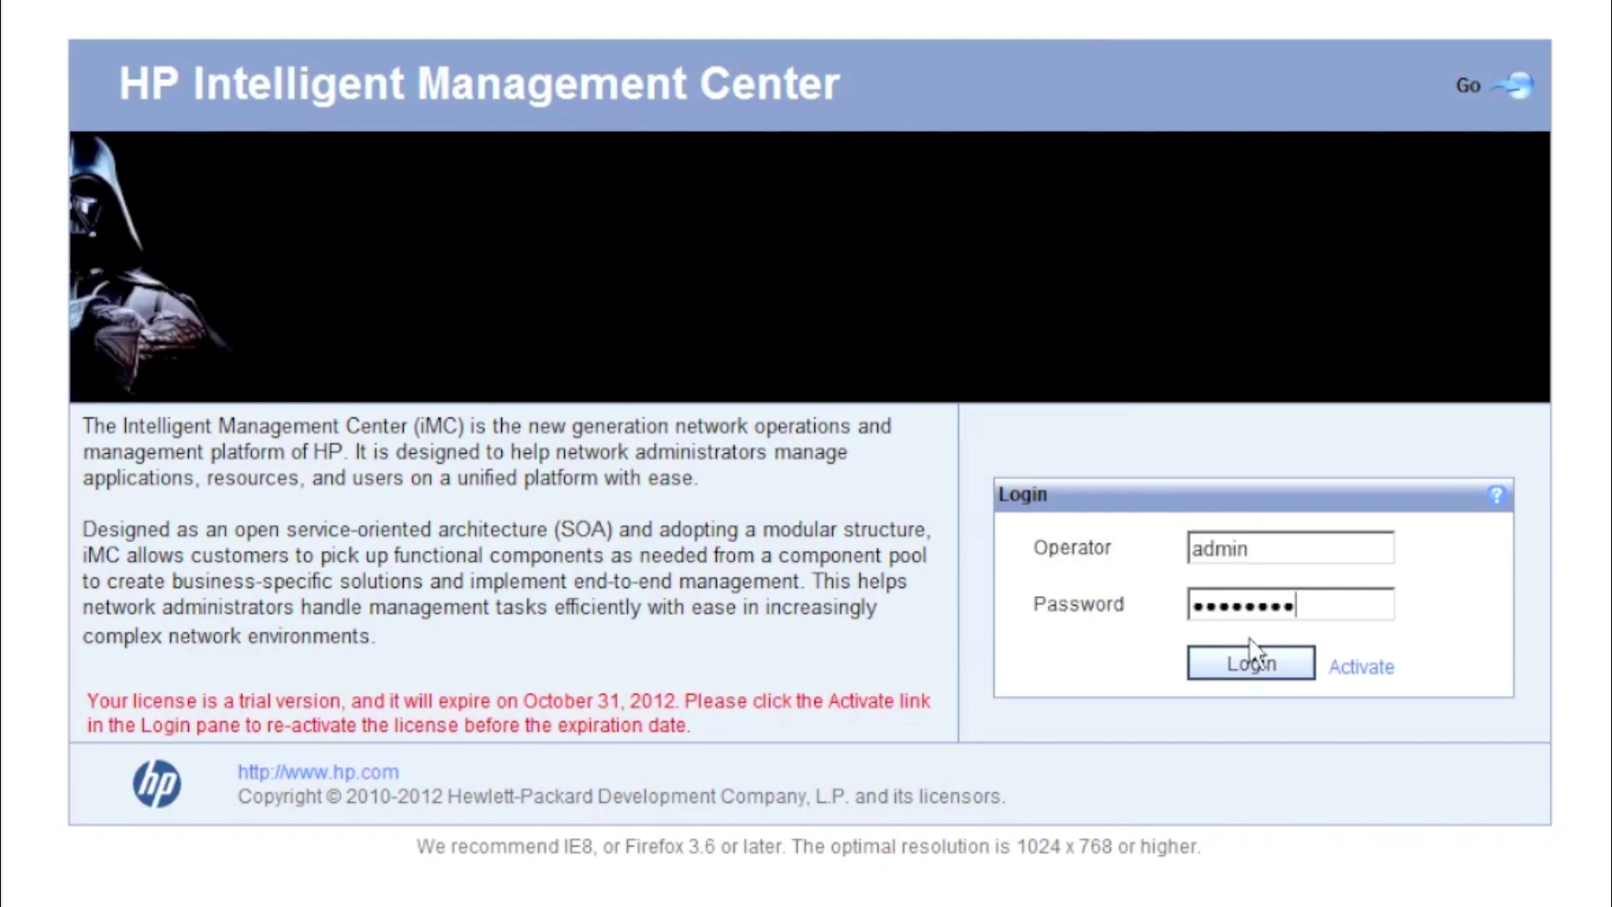
click(1251, 668)
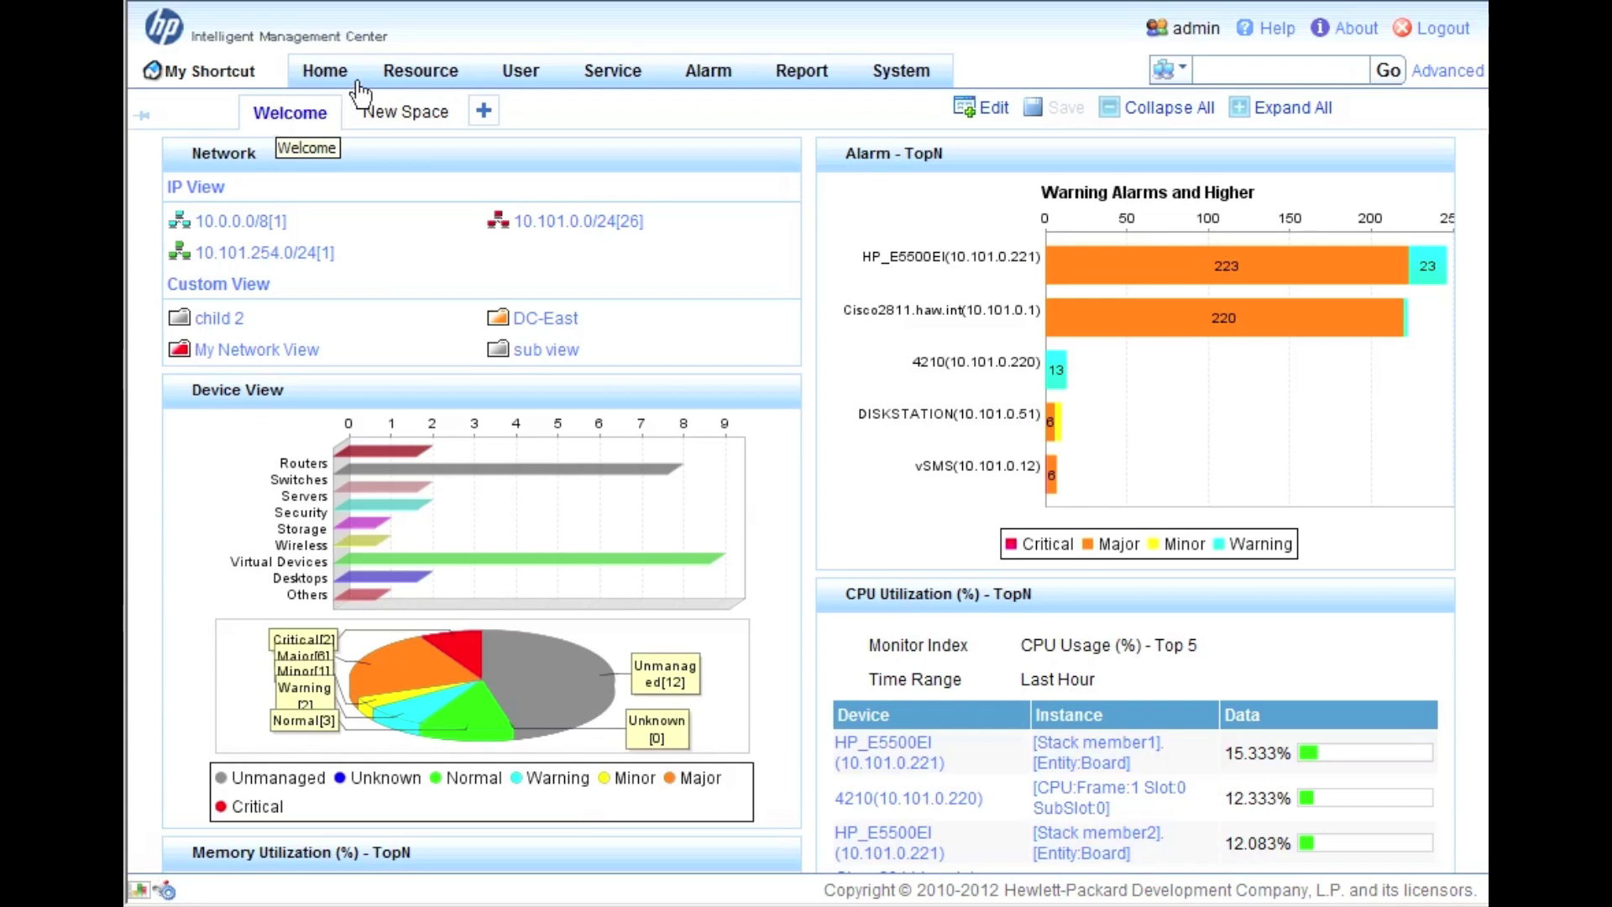
mouse_move(422, 71)
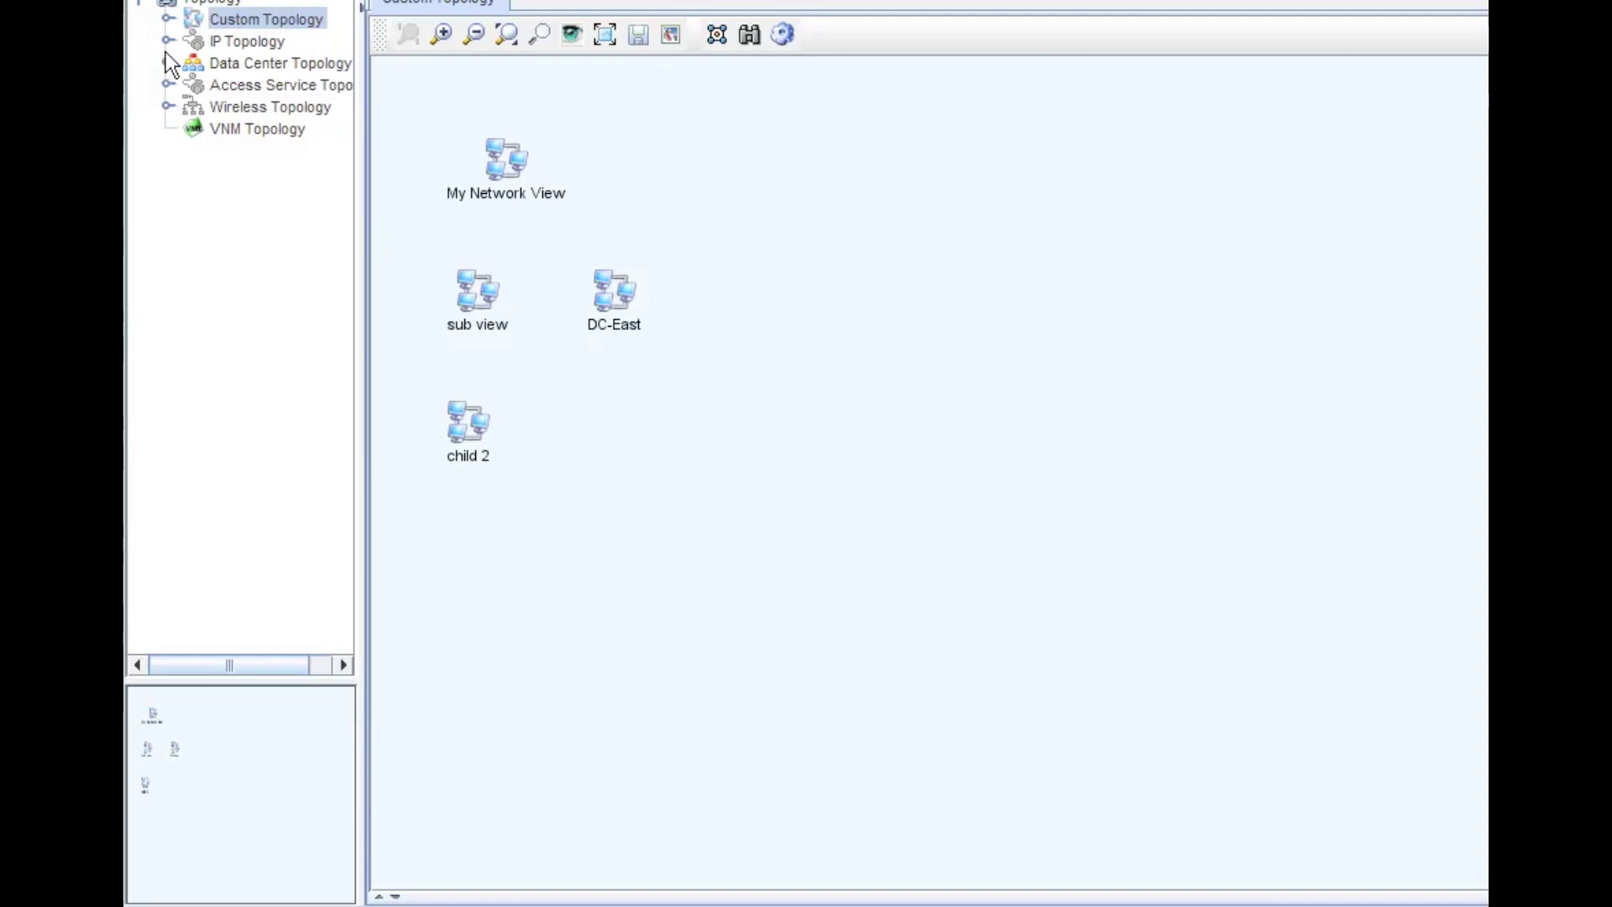
- Expand Data Center Topology and open it in its own view
click(167, 62)
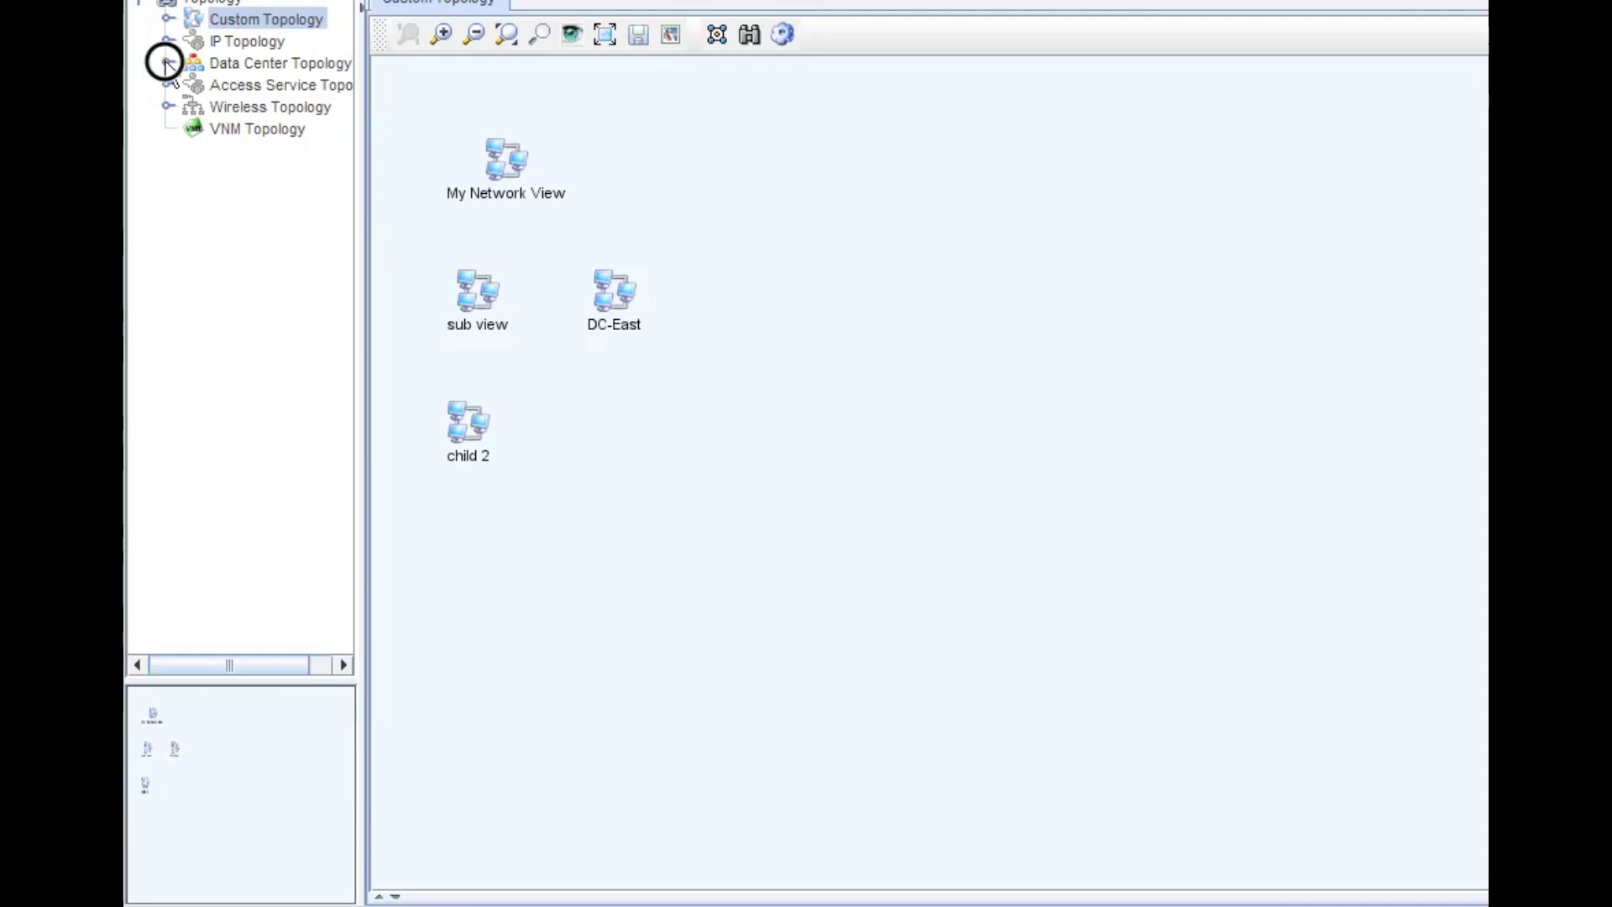
click(260, 64)
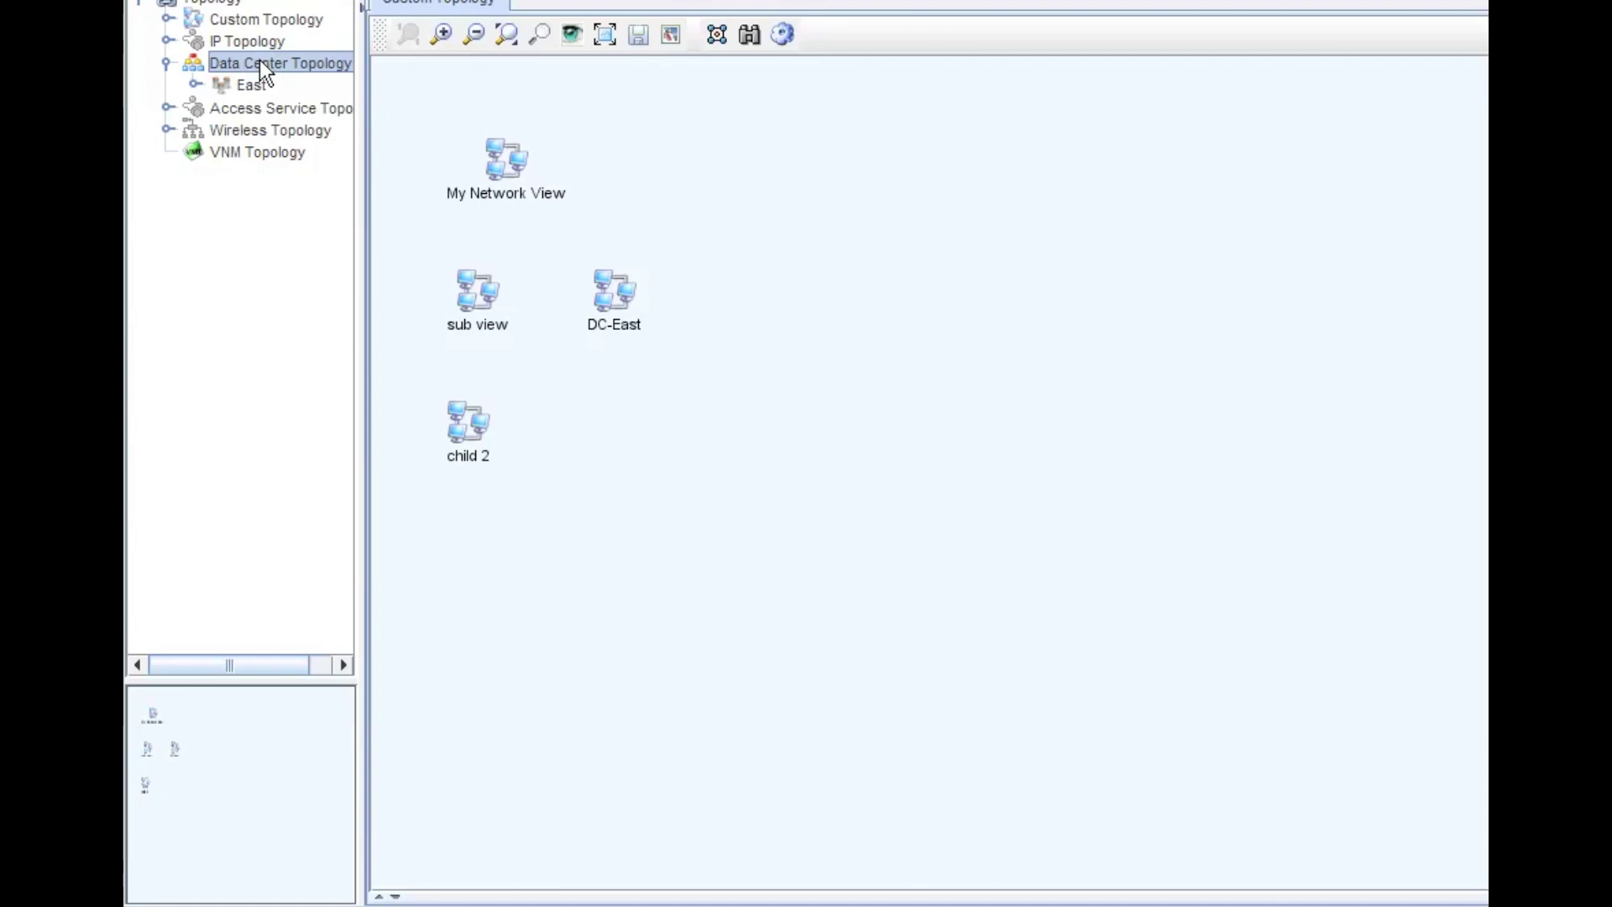
double_click(260, 63)
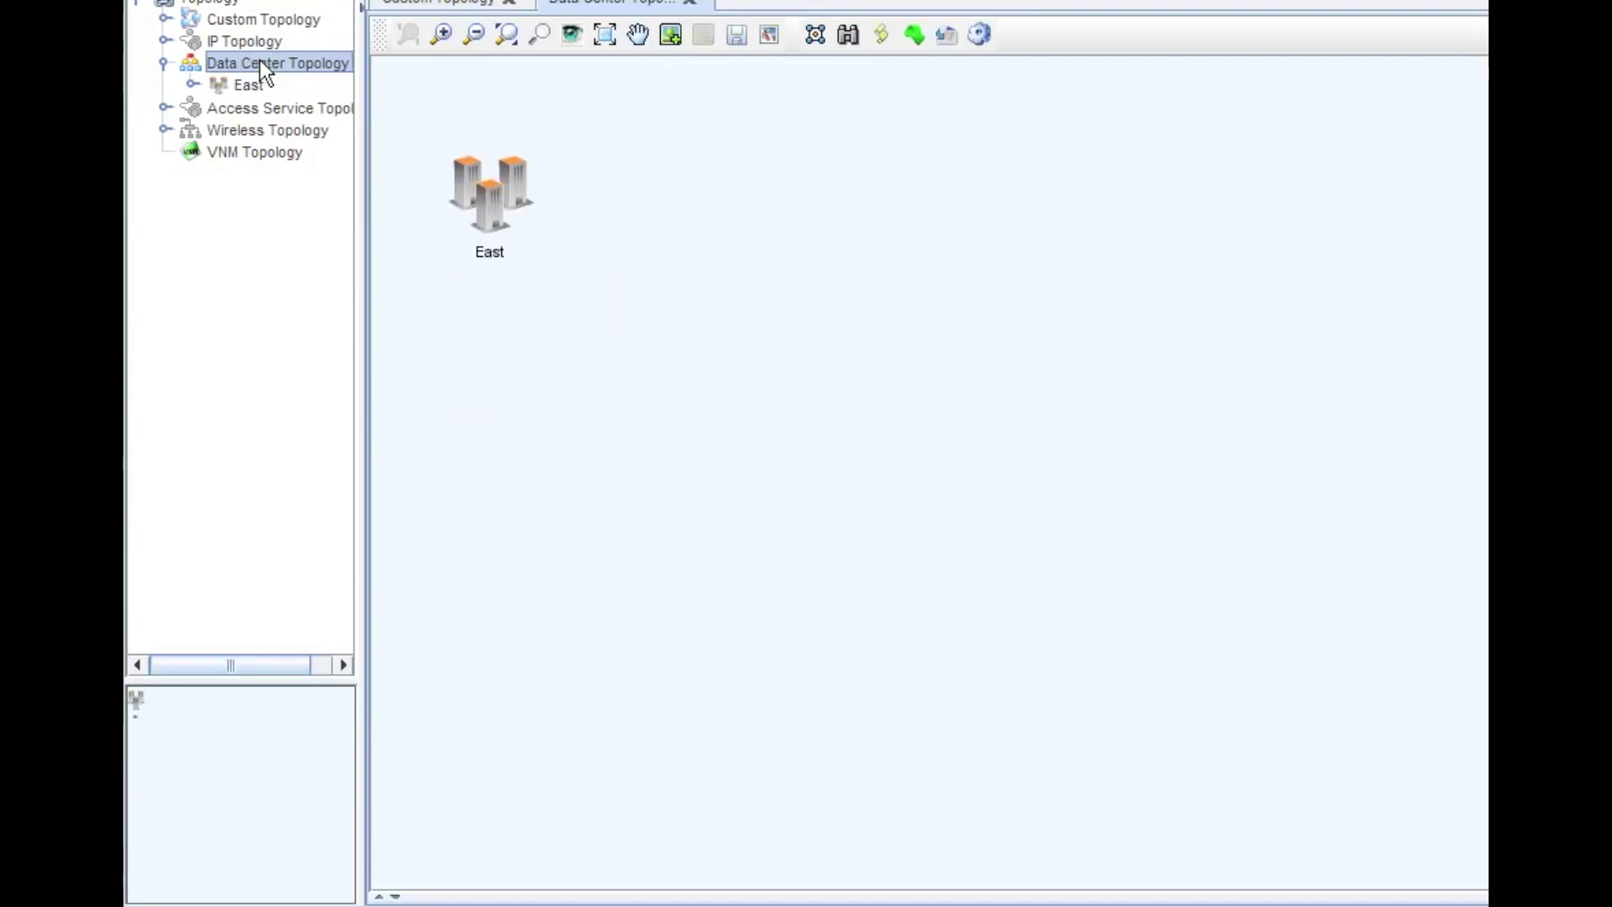
right_click(722, 220)
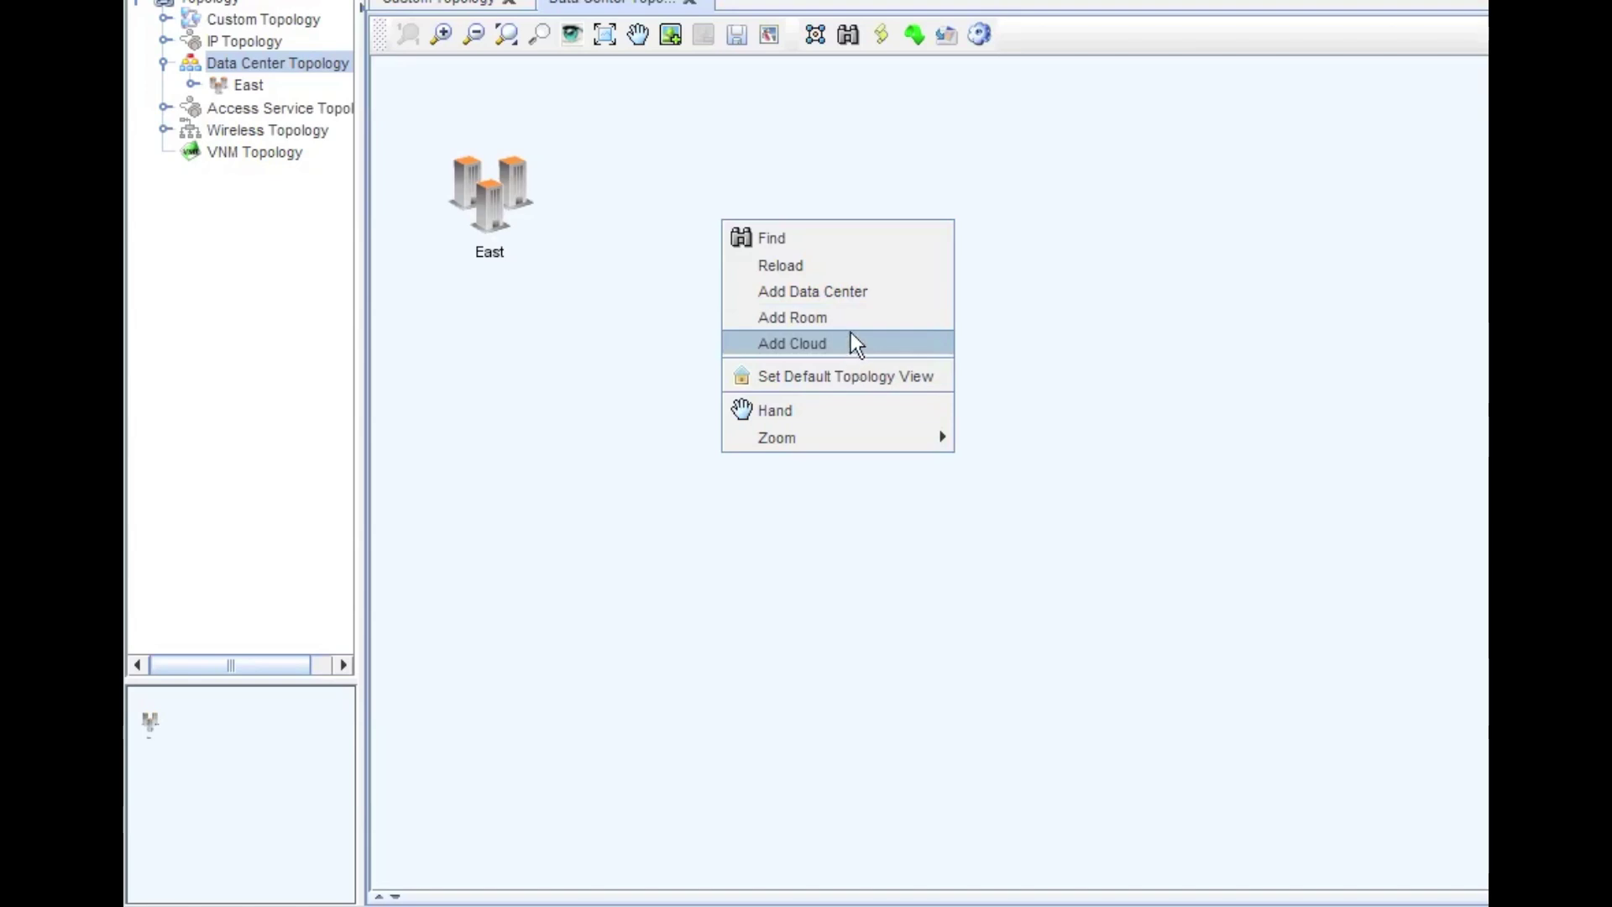
click(607, 327)
- Bring up Automatically Build DC Topology for East, then cancel it without building
click(502, 180)
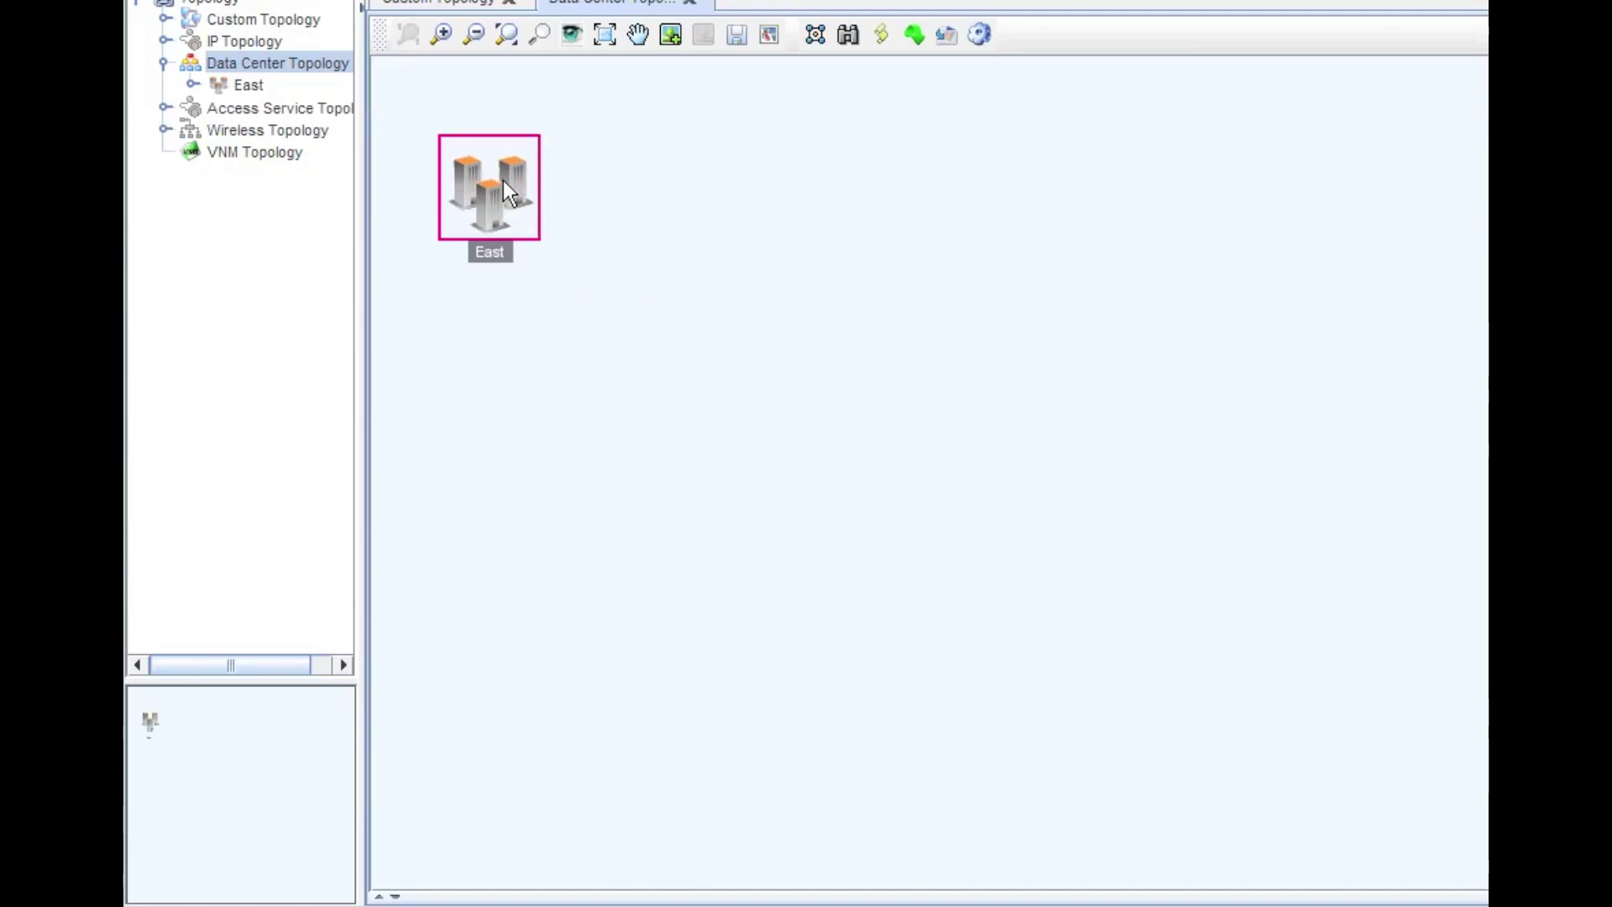
right_click(503, 187)
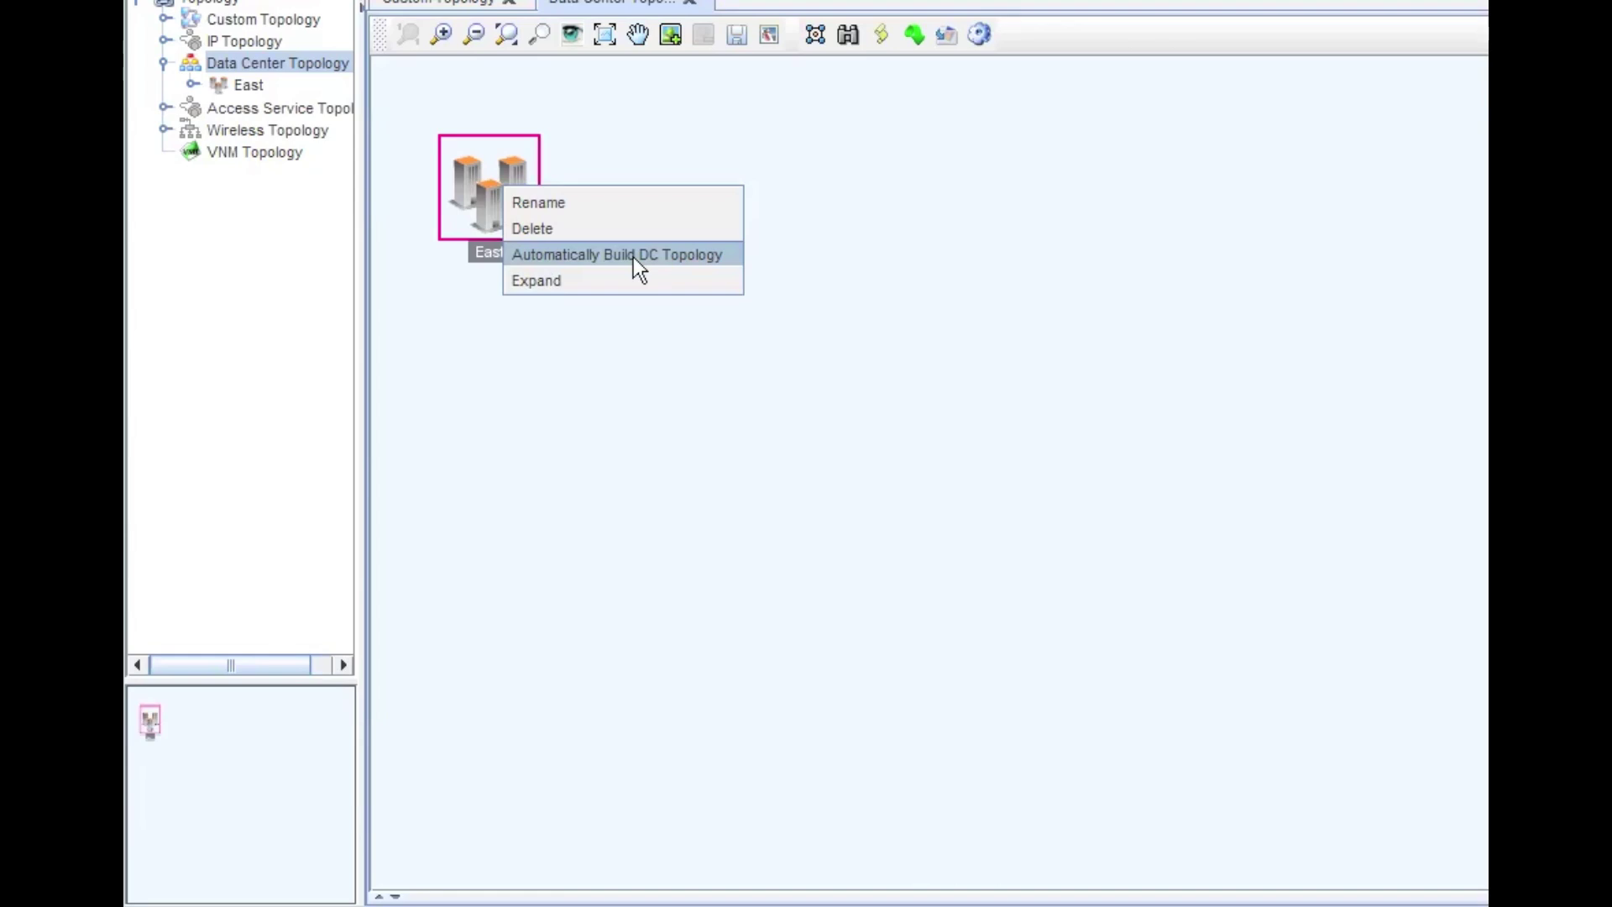
click(633, 257)
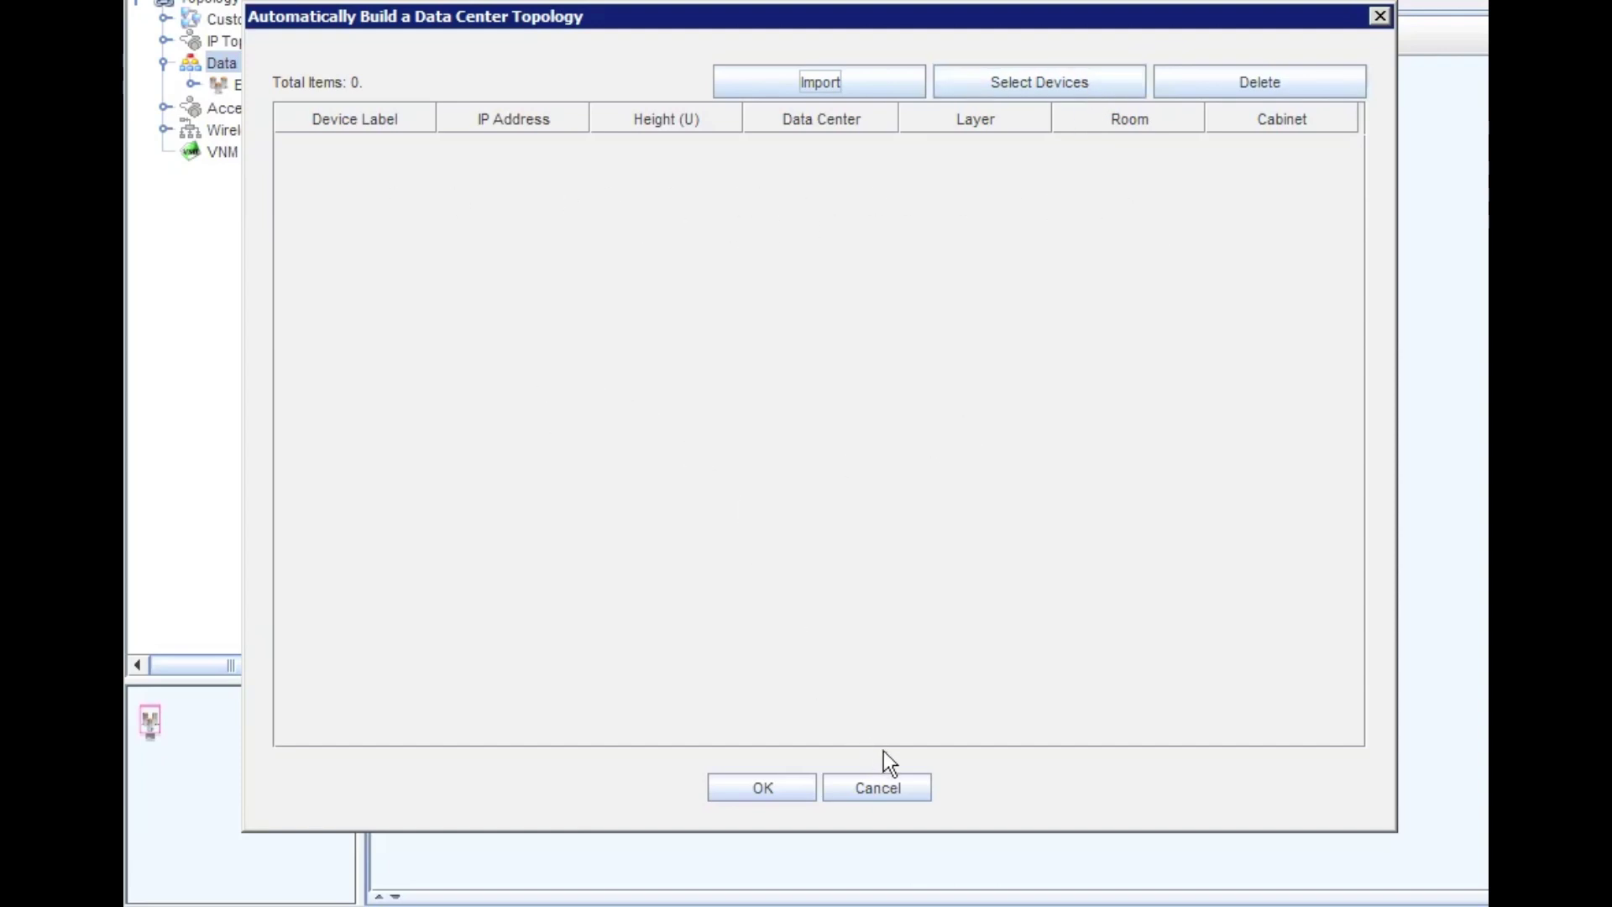
click(914, 786)
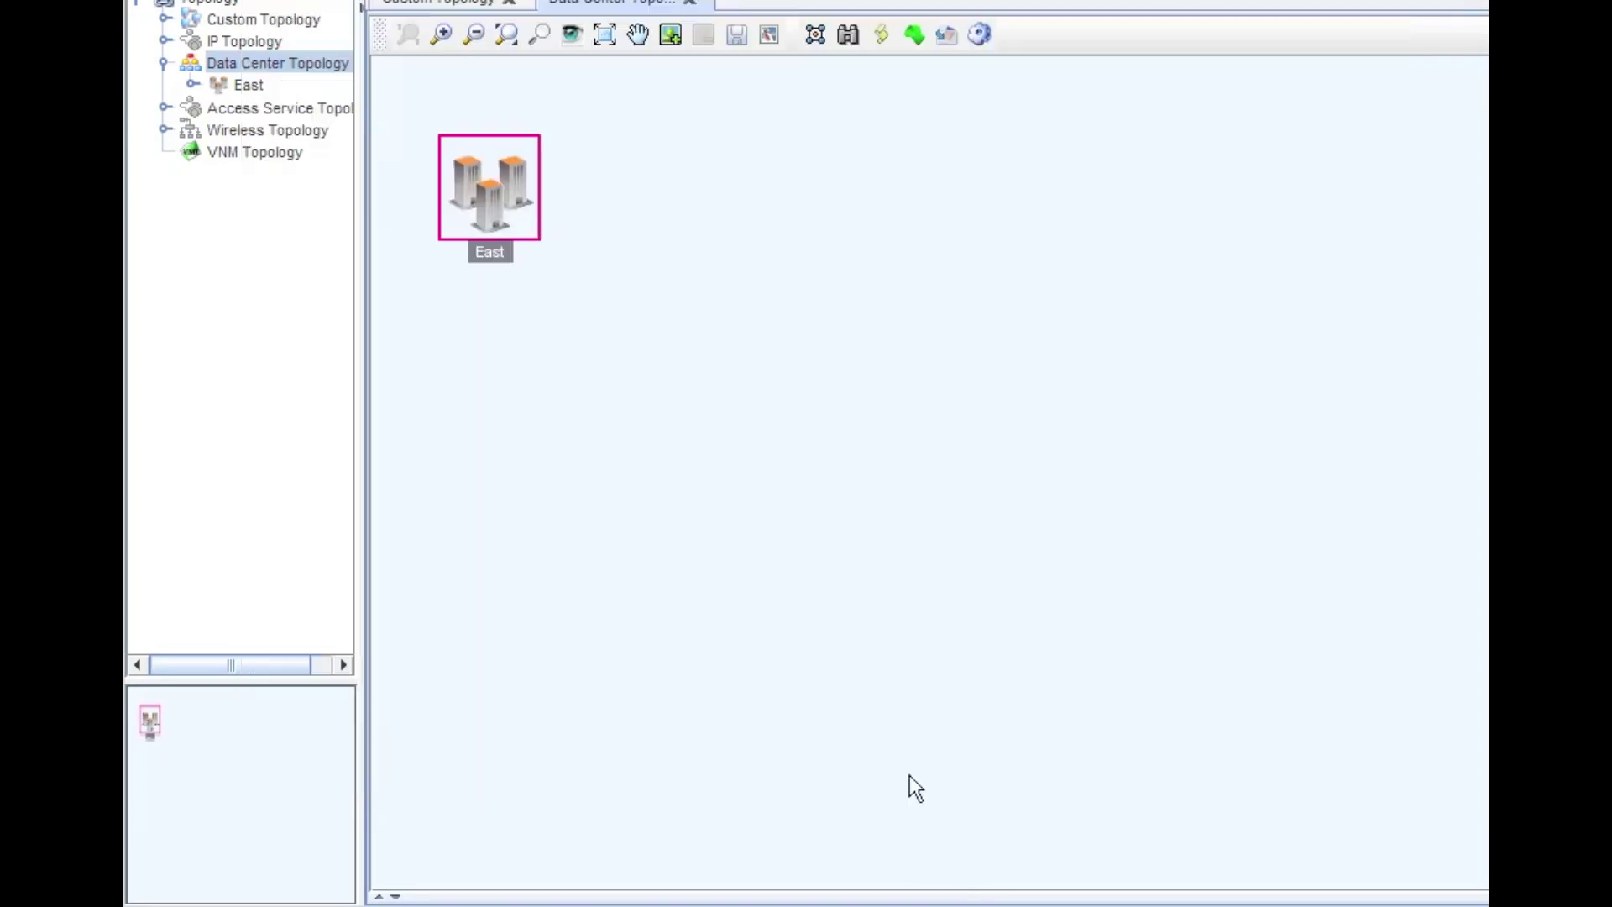
- Show East's floor 1, check its Modify settings without changes, and select Room 1
click(512, 198)
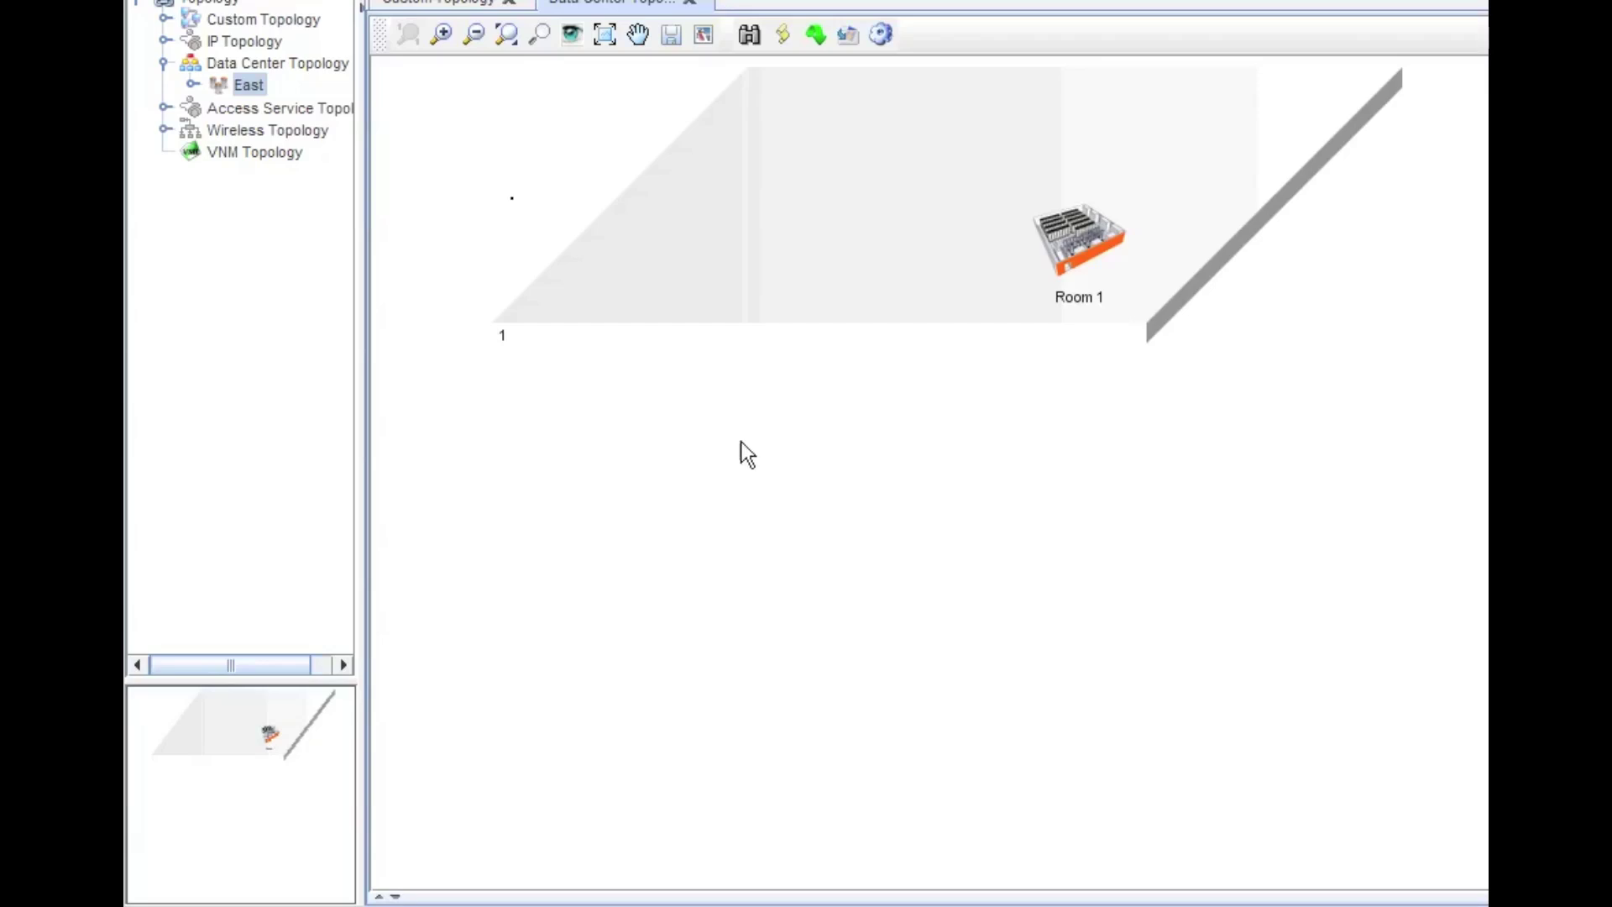
right_click(784, 235)
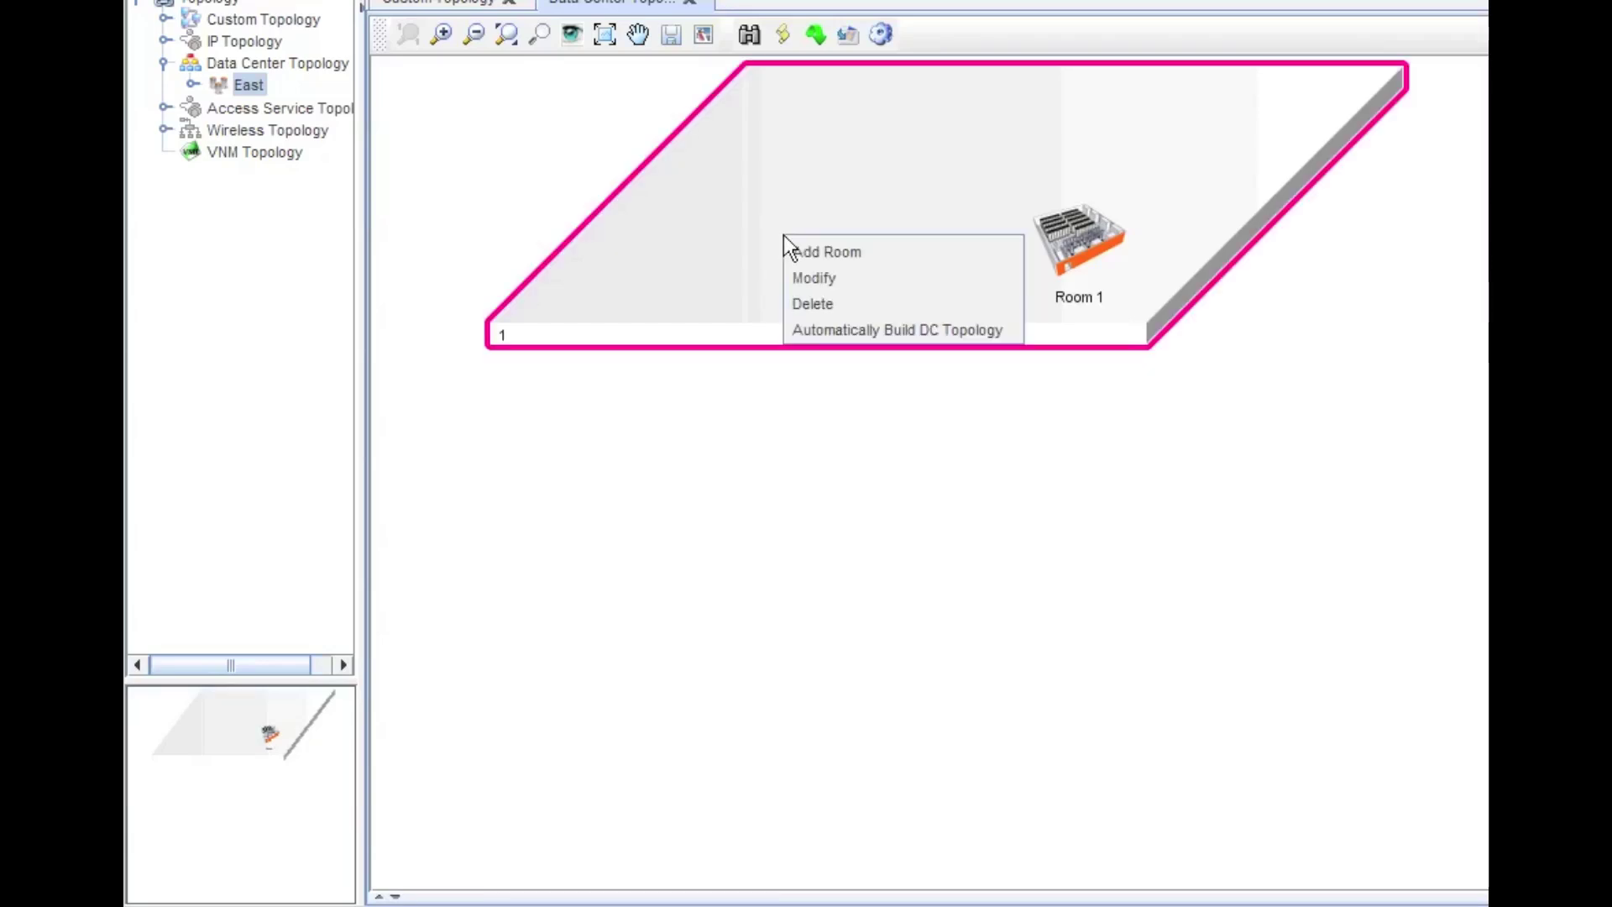
click(815, 277)
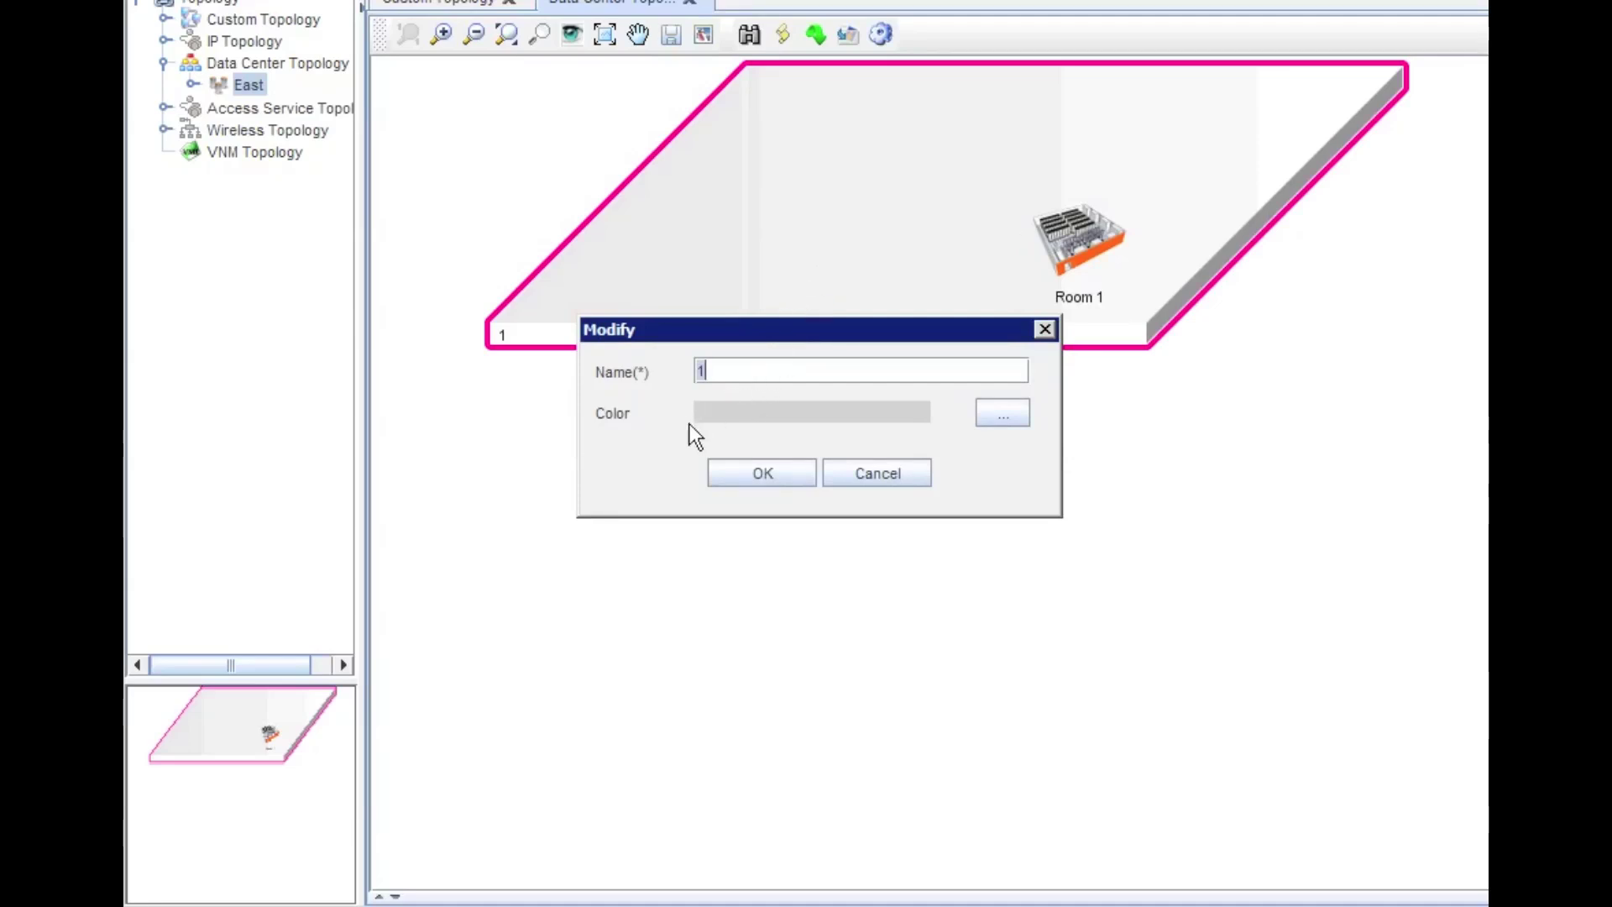
click(874, 471)
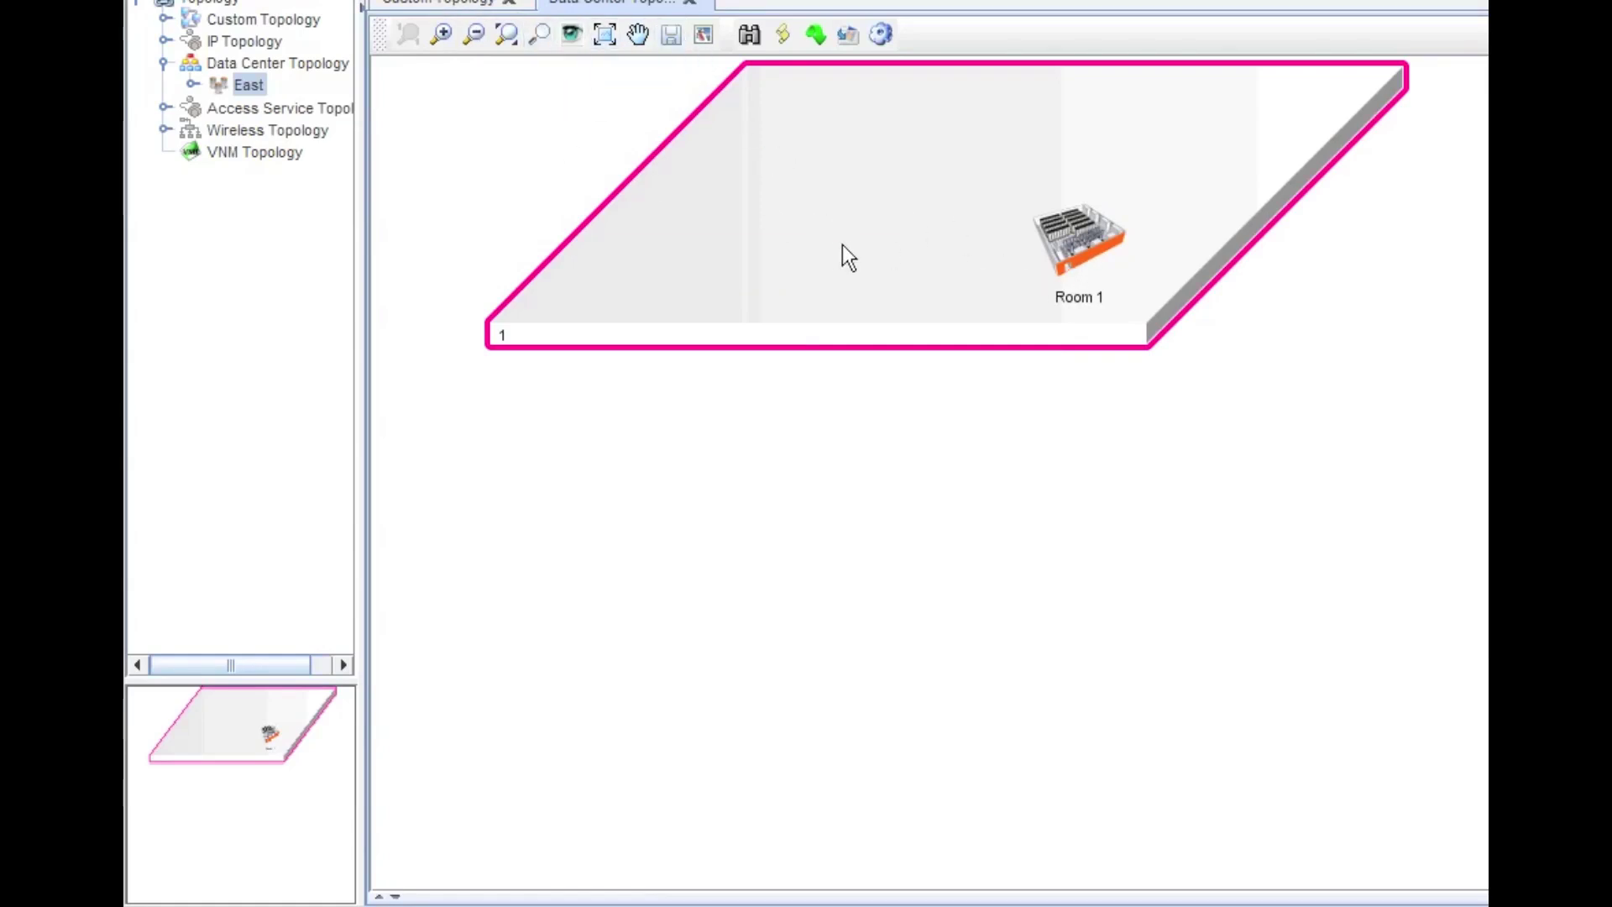
right_click(793, 220)
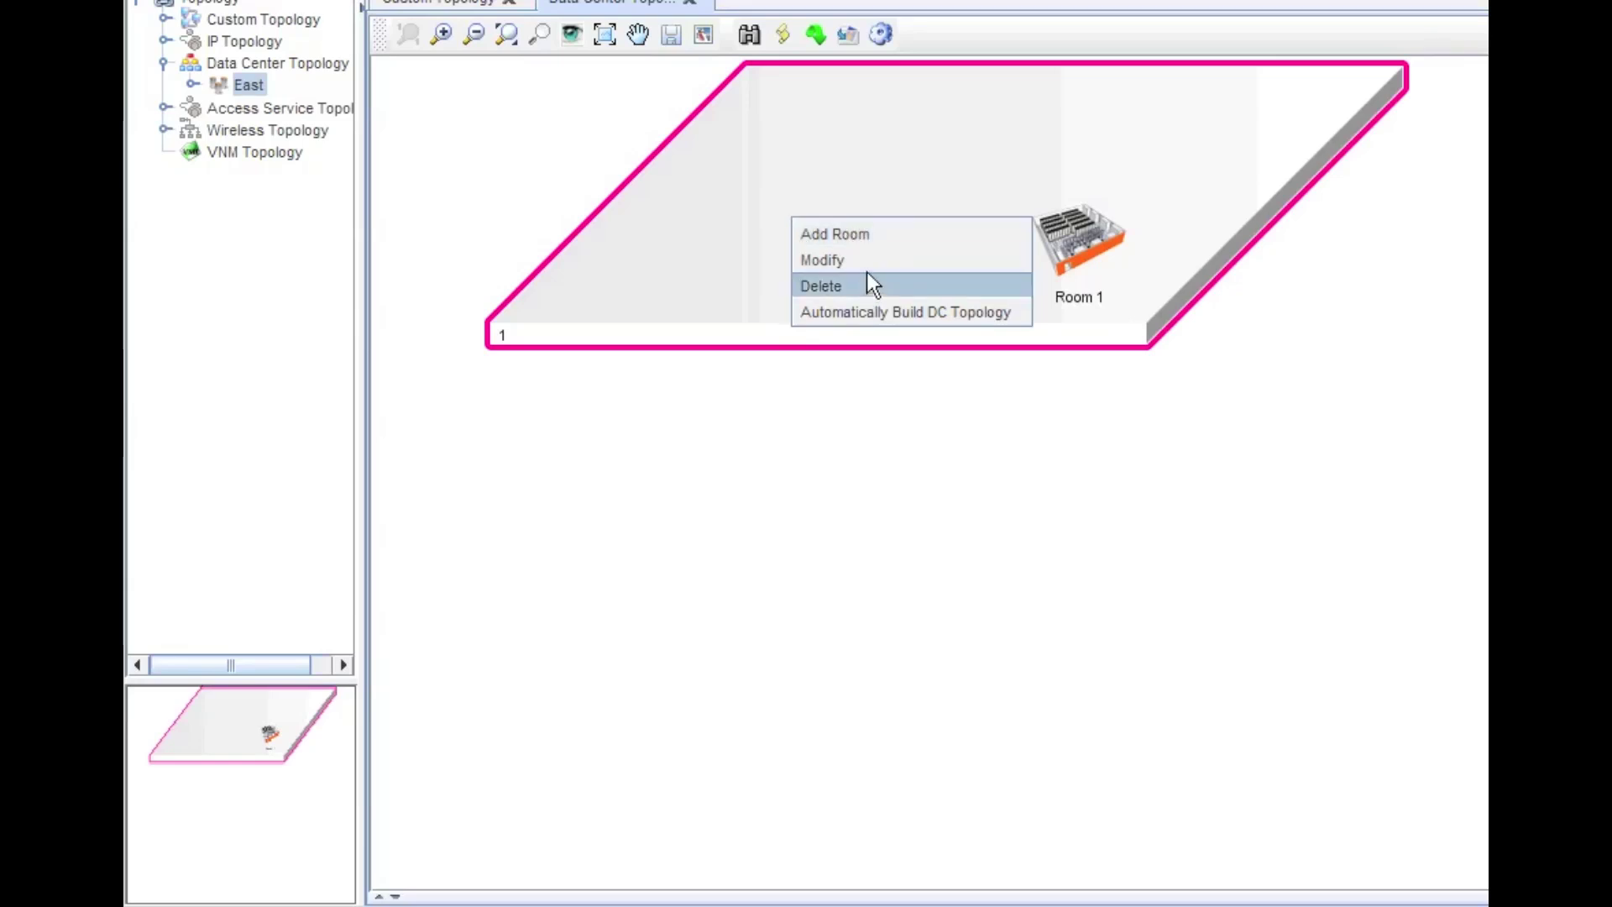
click(1150, 446)
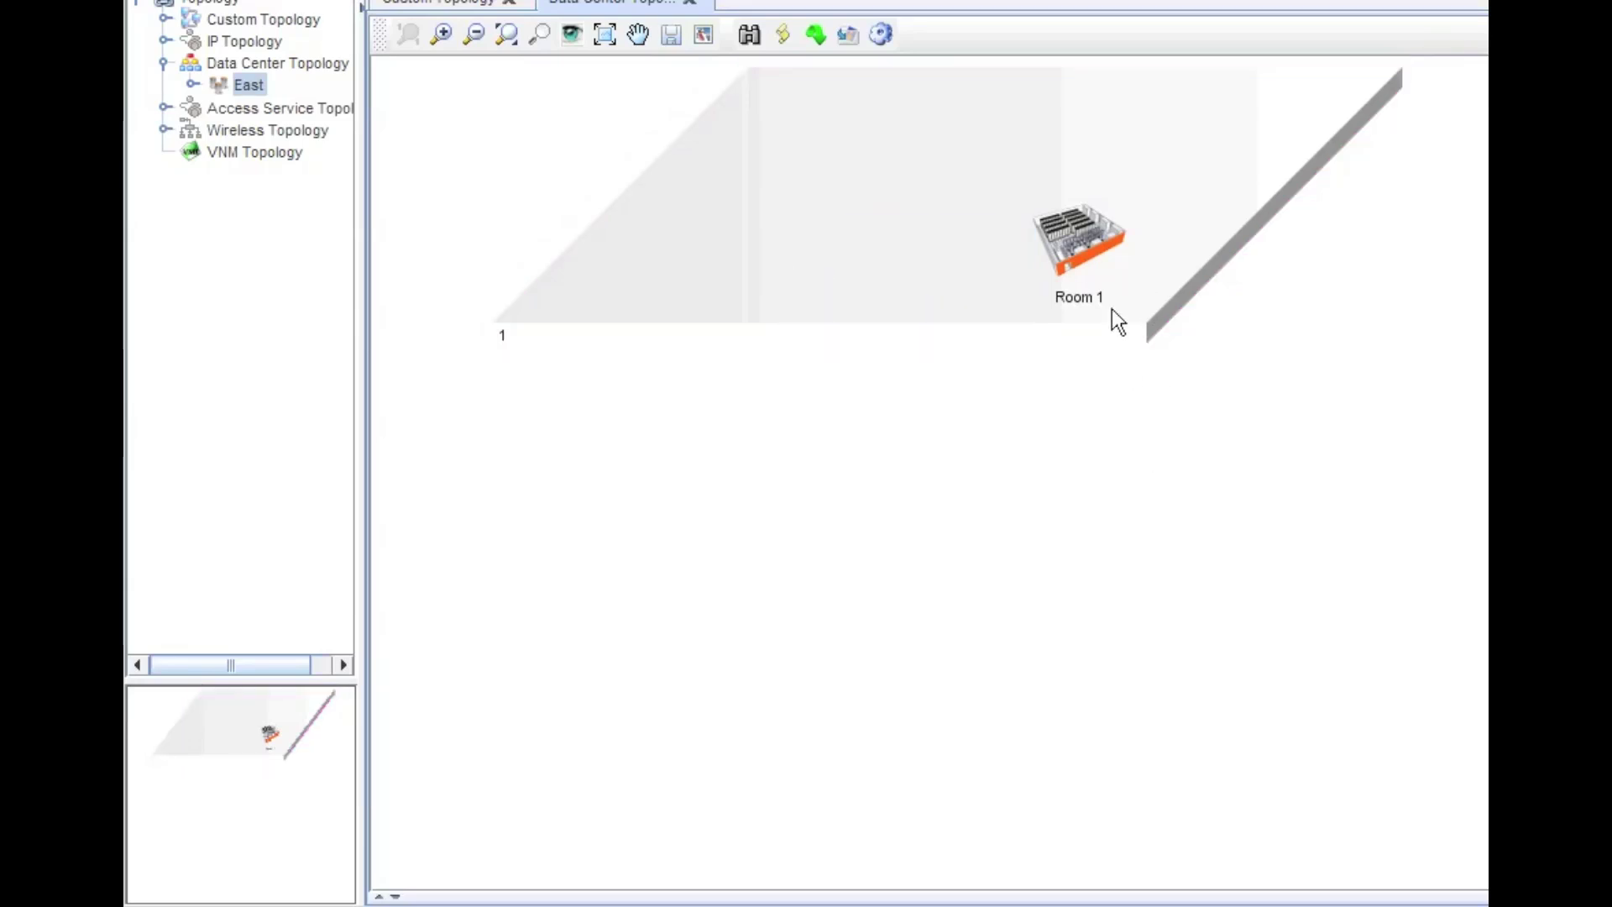
click(1078, 214)
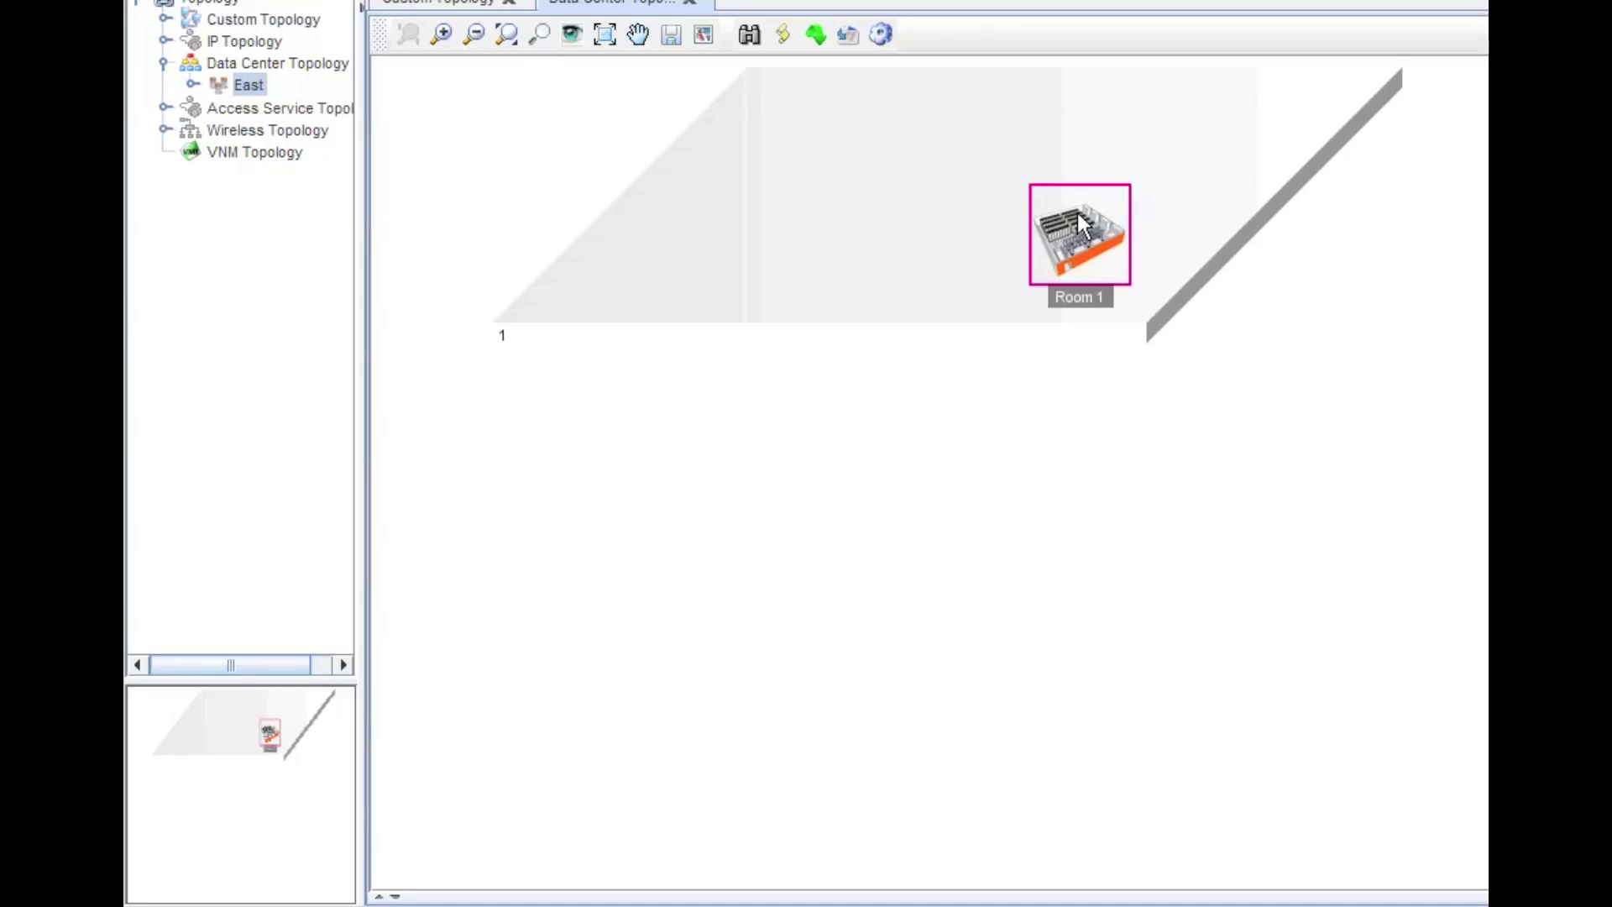
- Open Room 1 in edit mode, scroll to its three racks, and show the Object Panel
double_click(1078, 216)
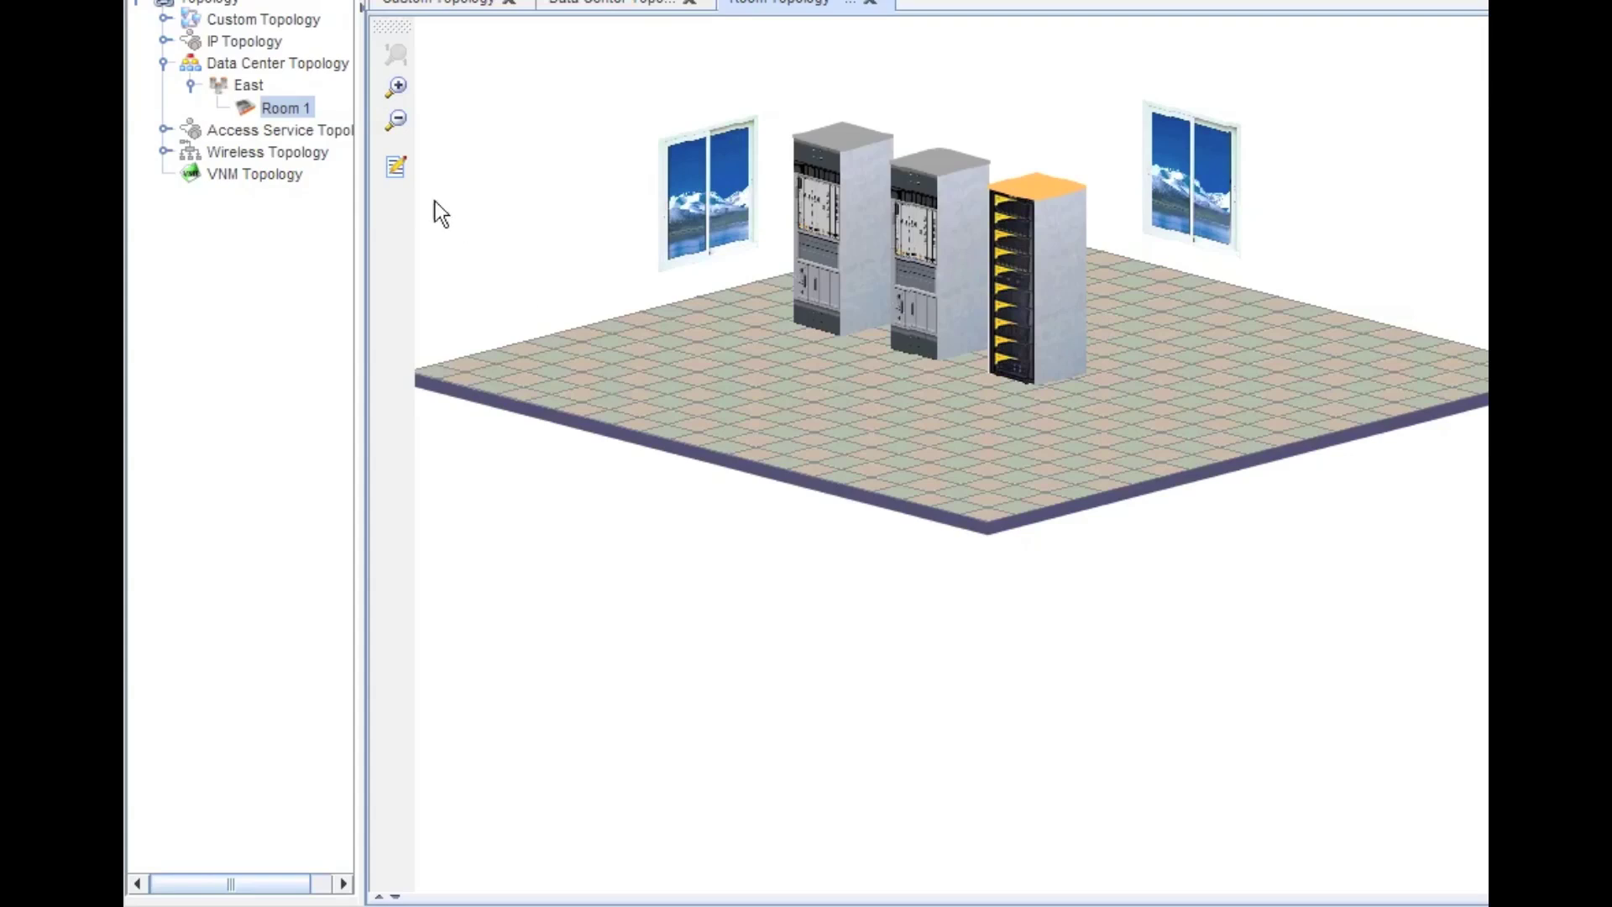
click(398, 173)
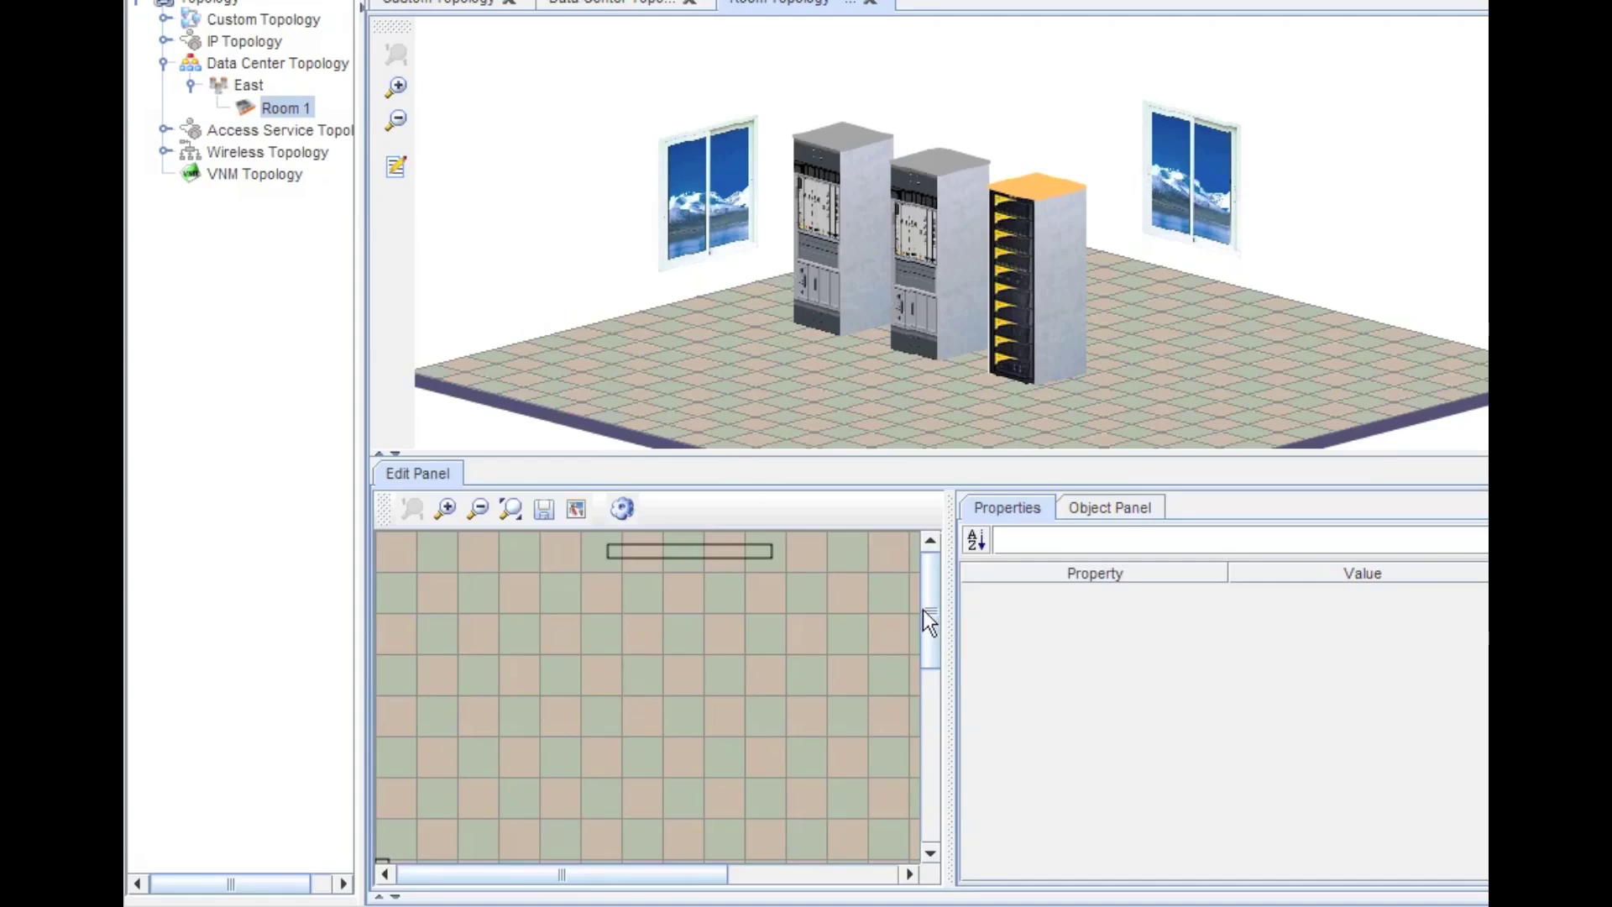
drag(929, 610, 925, 691)
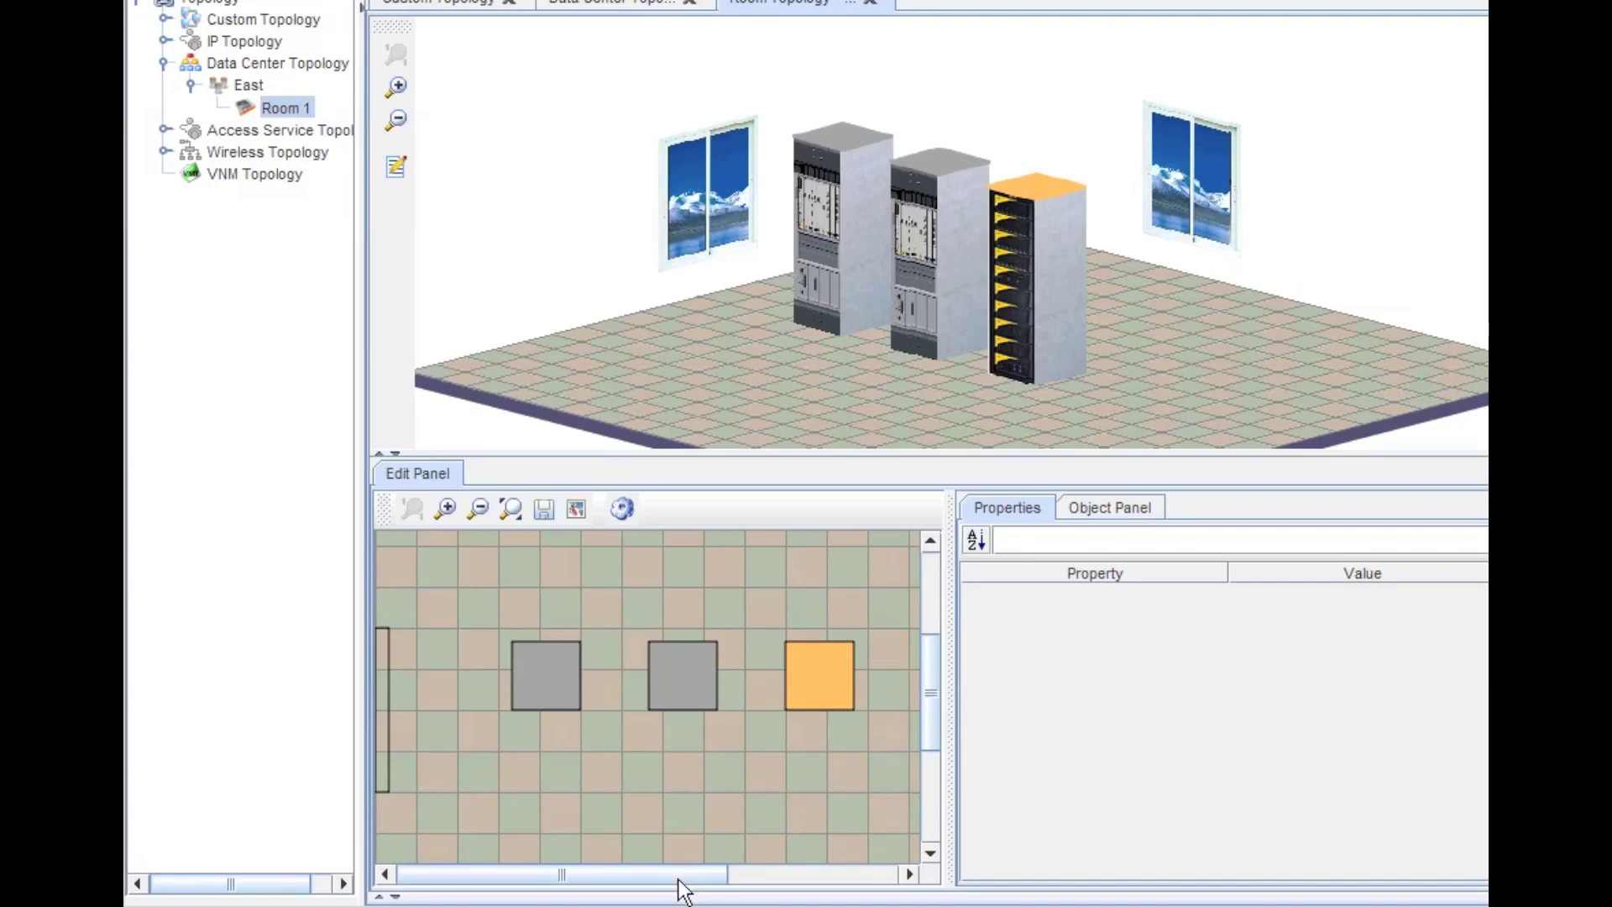
drag(680, 878, 753, 879)
click(1106, 500)
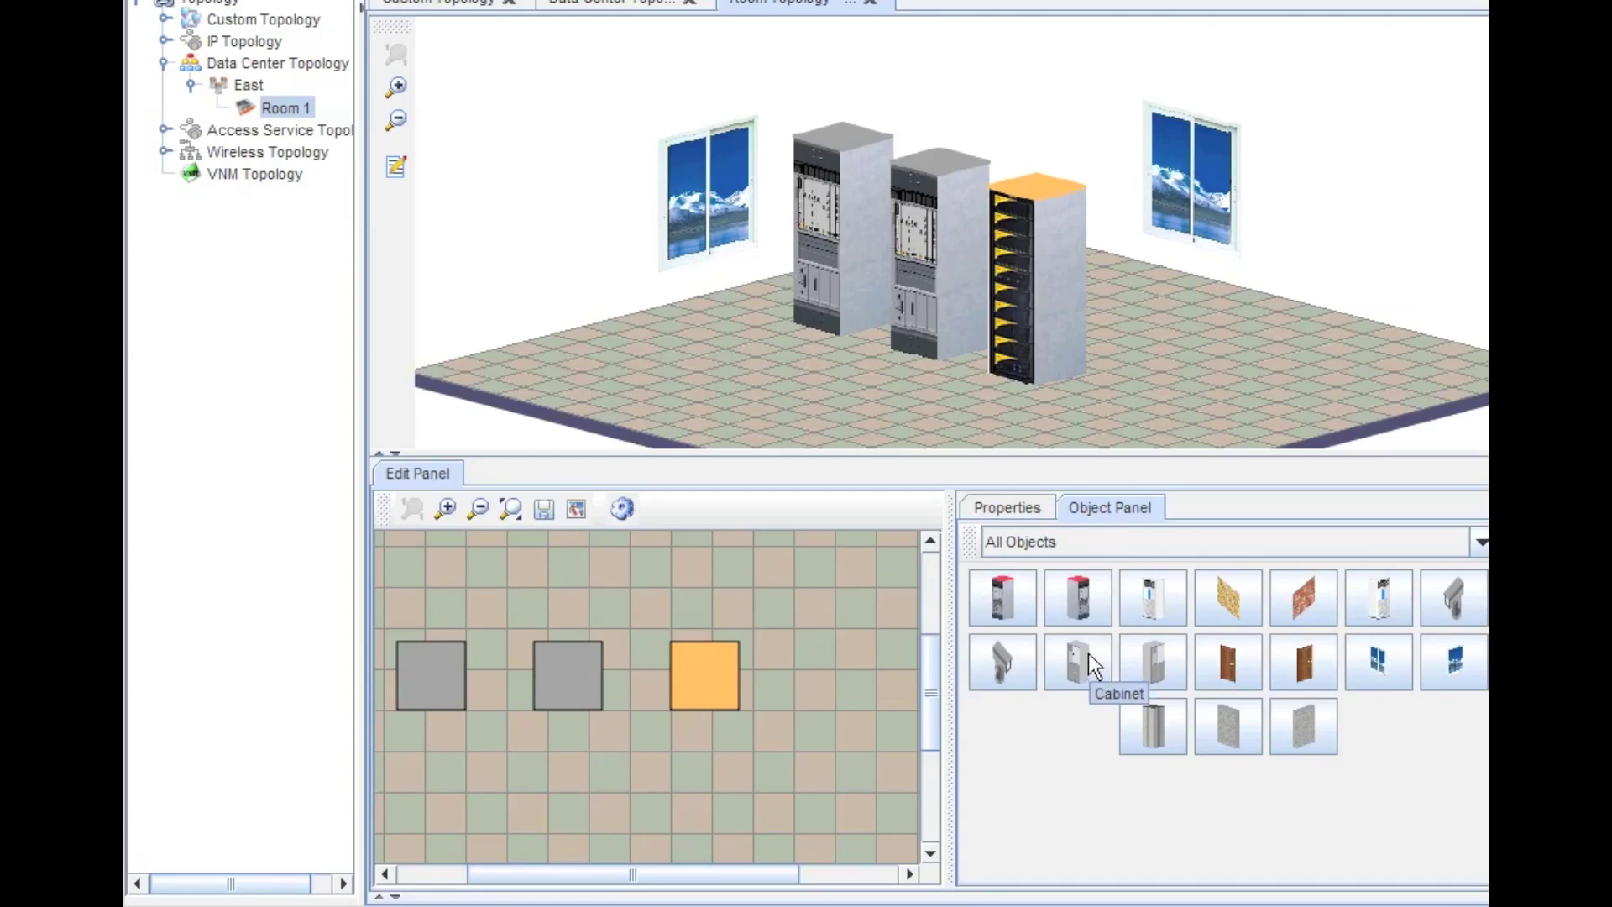
- Place a cabinet on the Room 1 floor, then delete it again
drag(1088, 653, 798, 667)
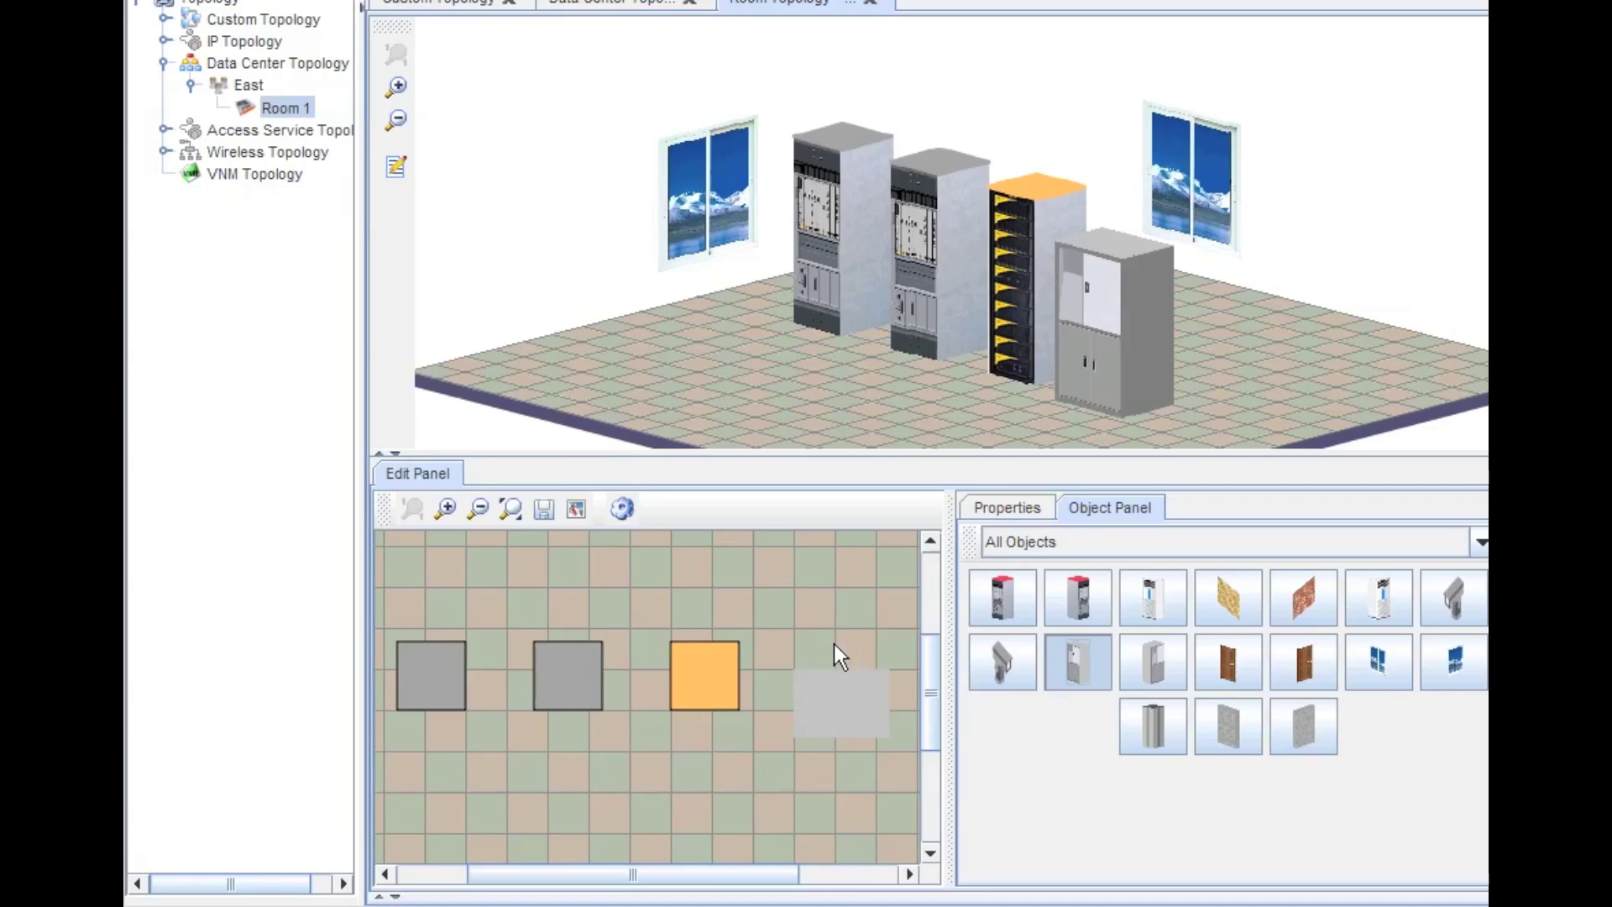
click(834, 643)
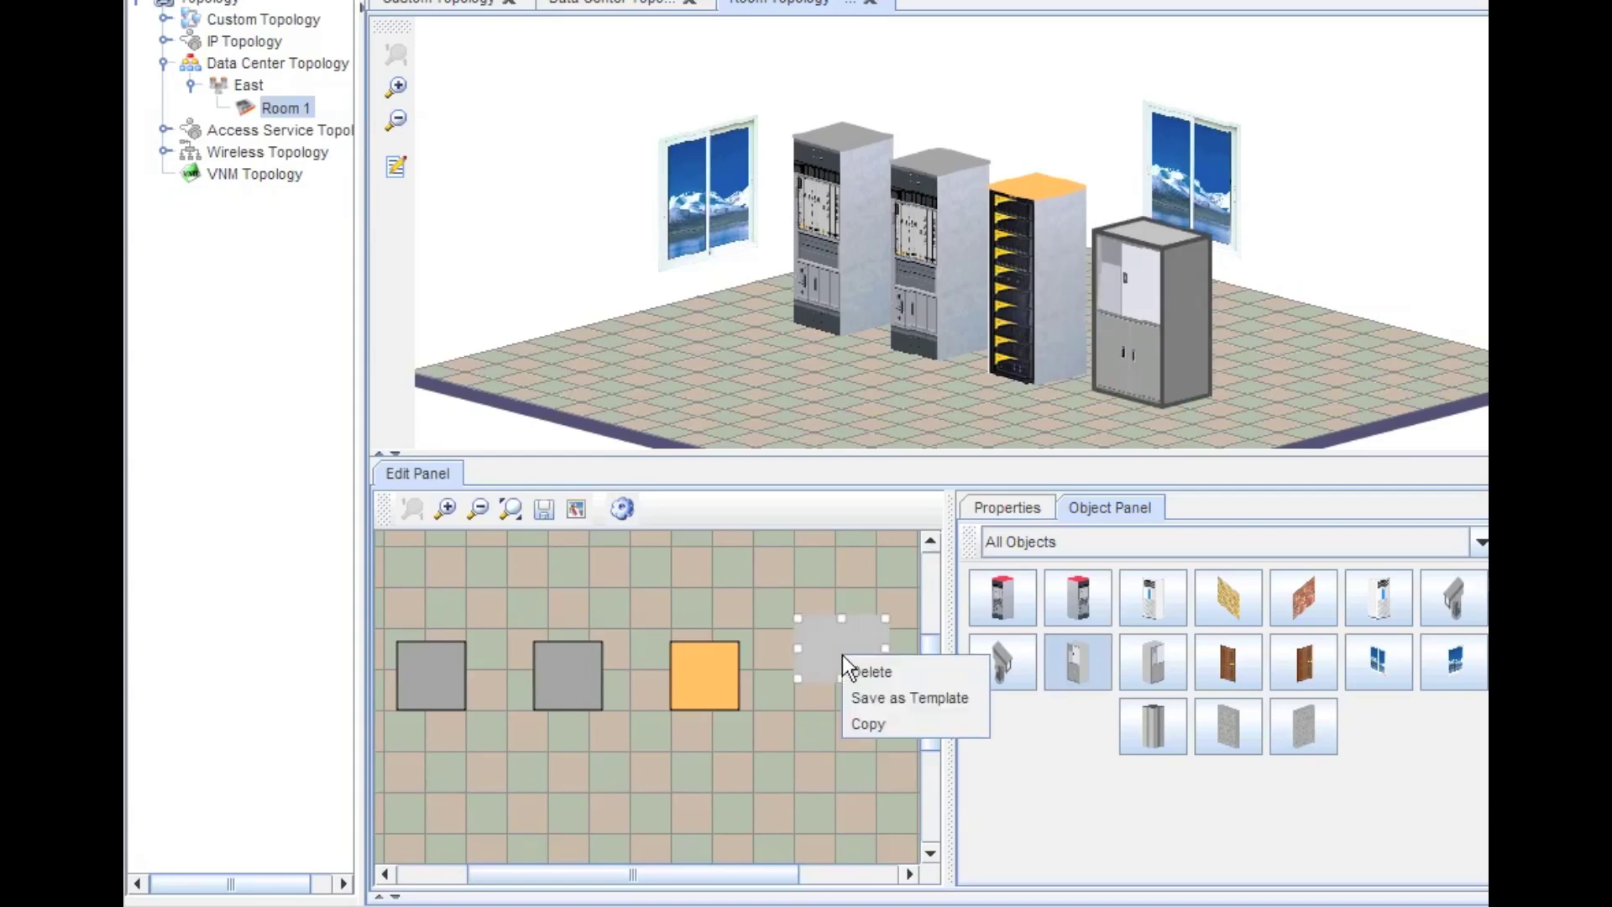
click(888, 673)
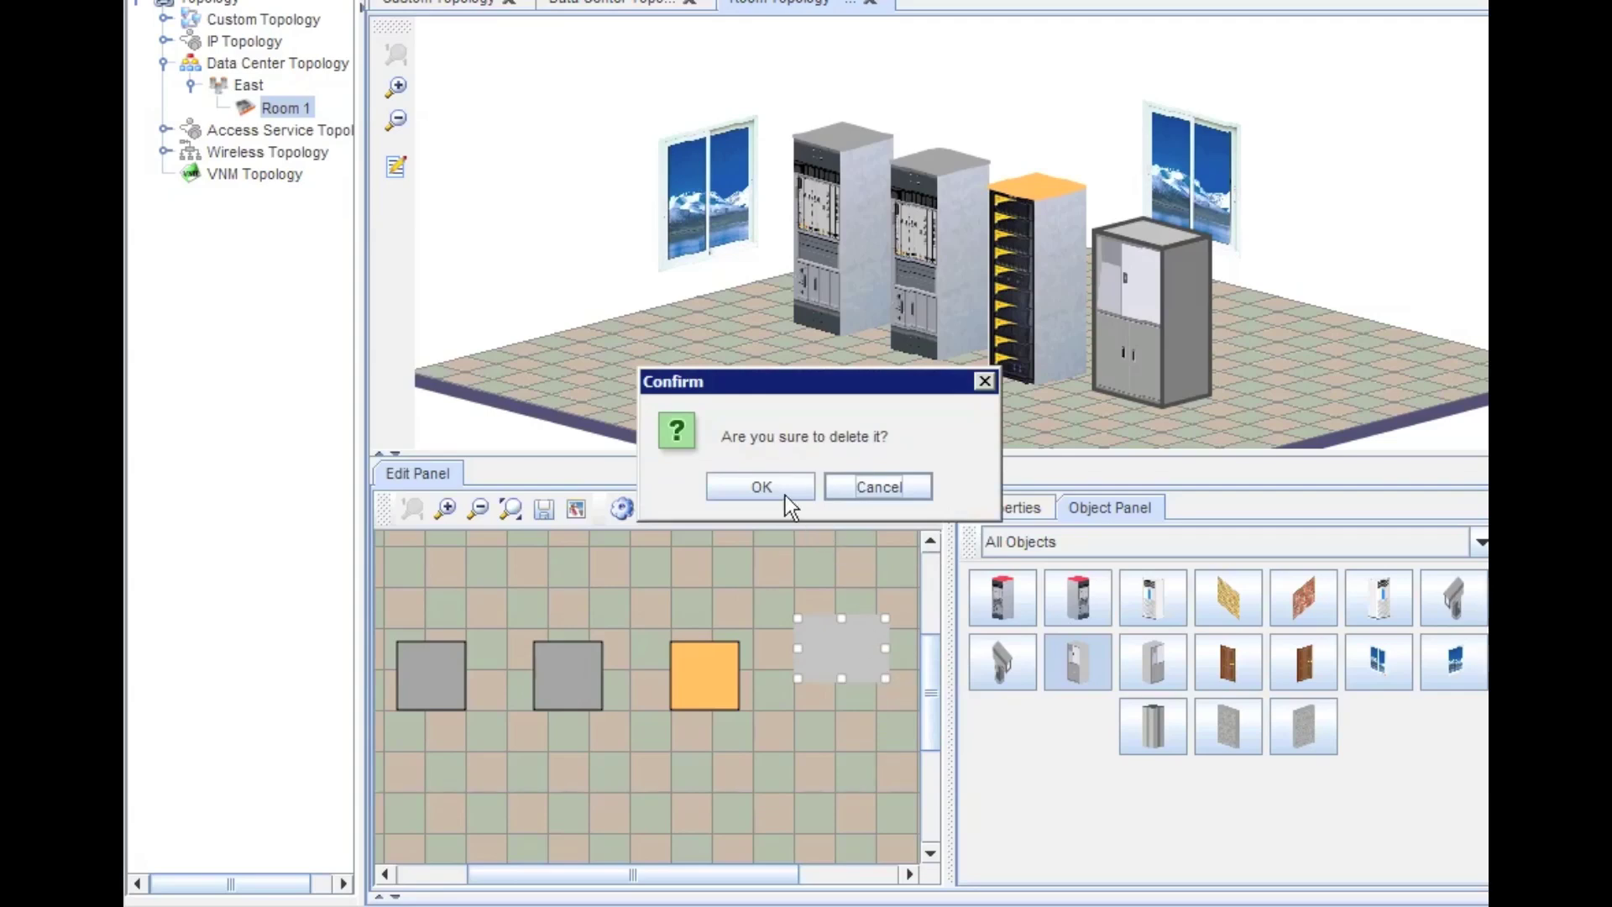
click(778, 487)
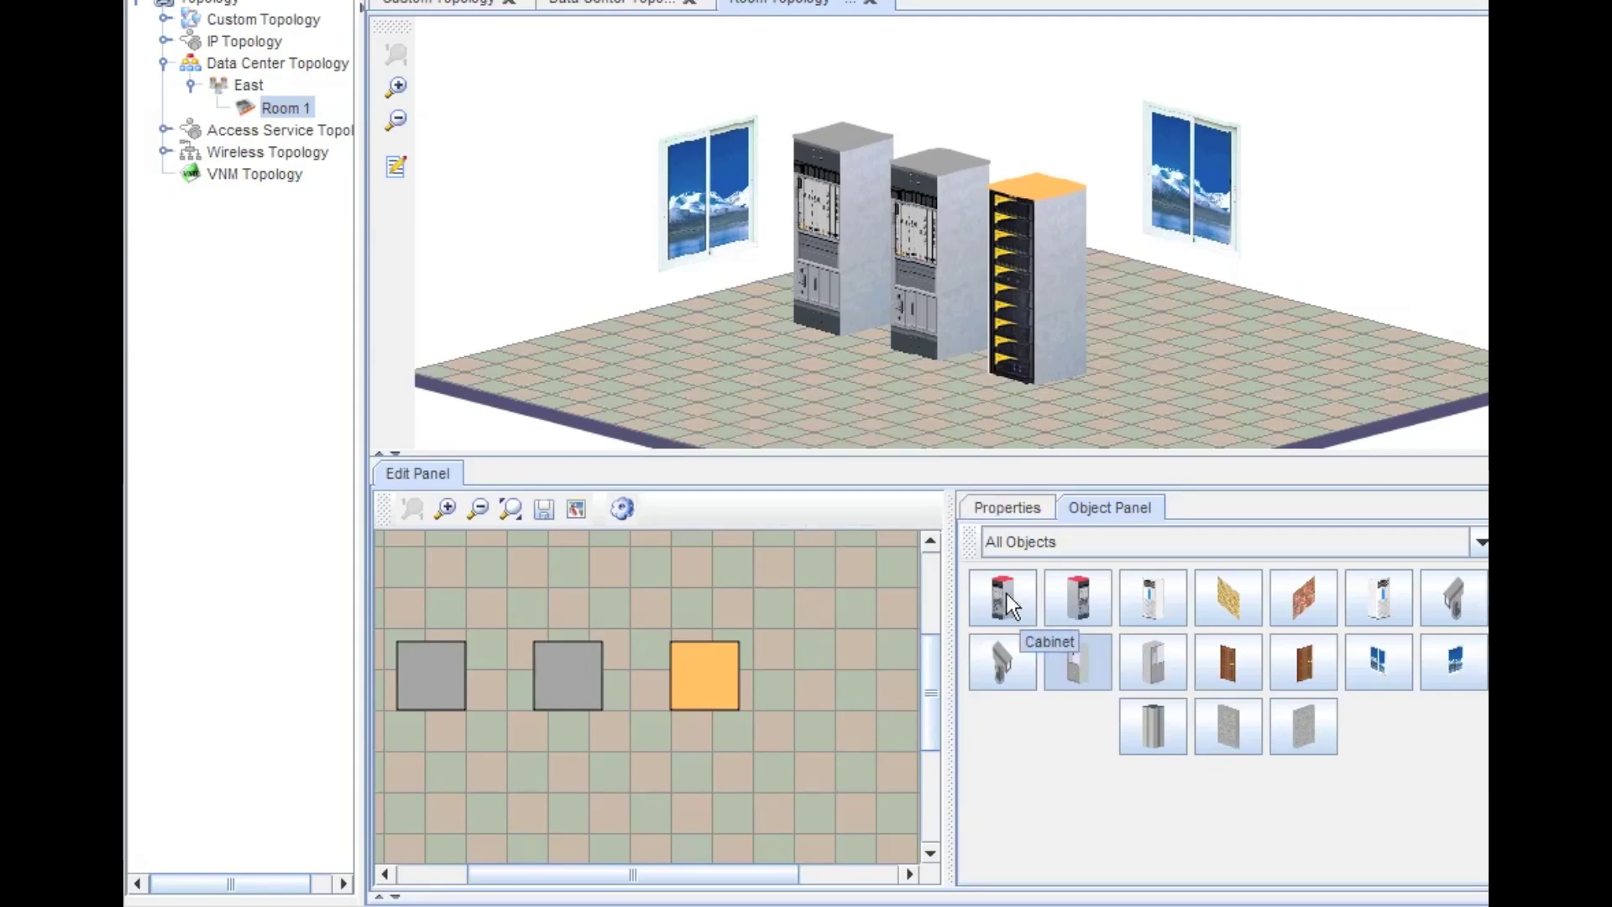
- Add a fourth cabinet beside the orange one and save the Room 1 layout
drag(1006, 593, 808, 658)
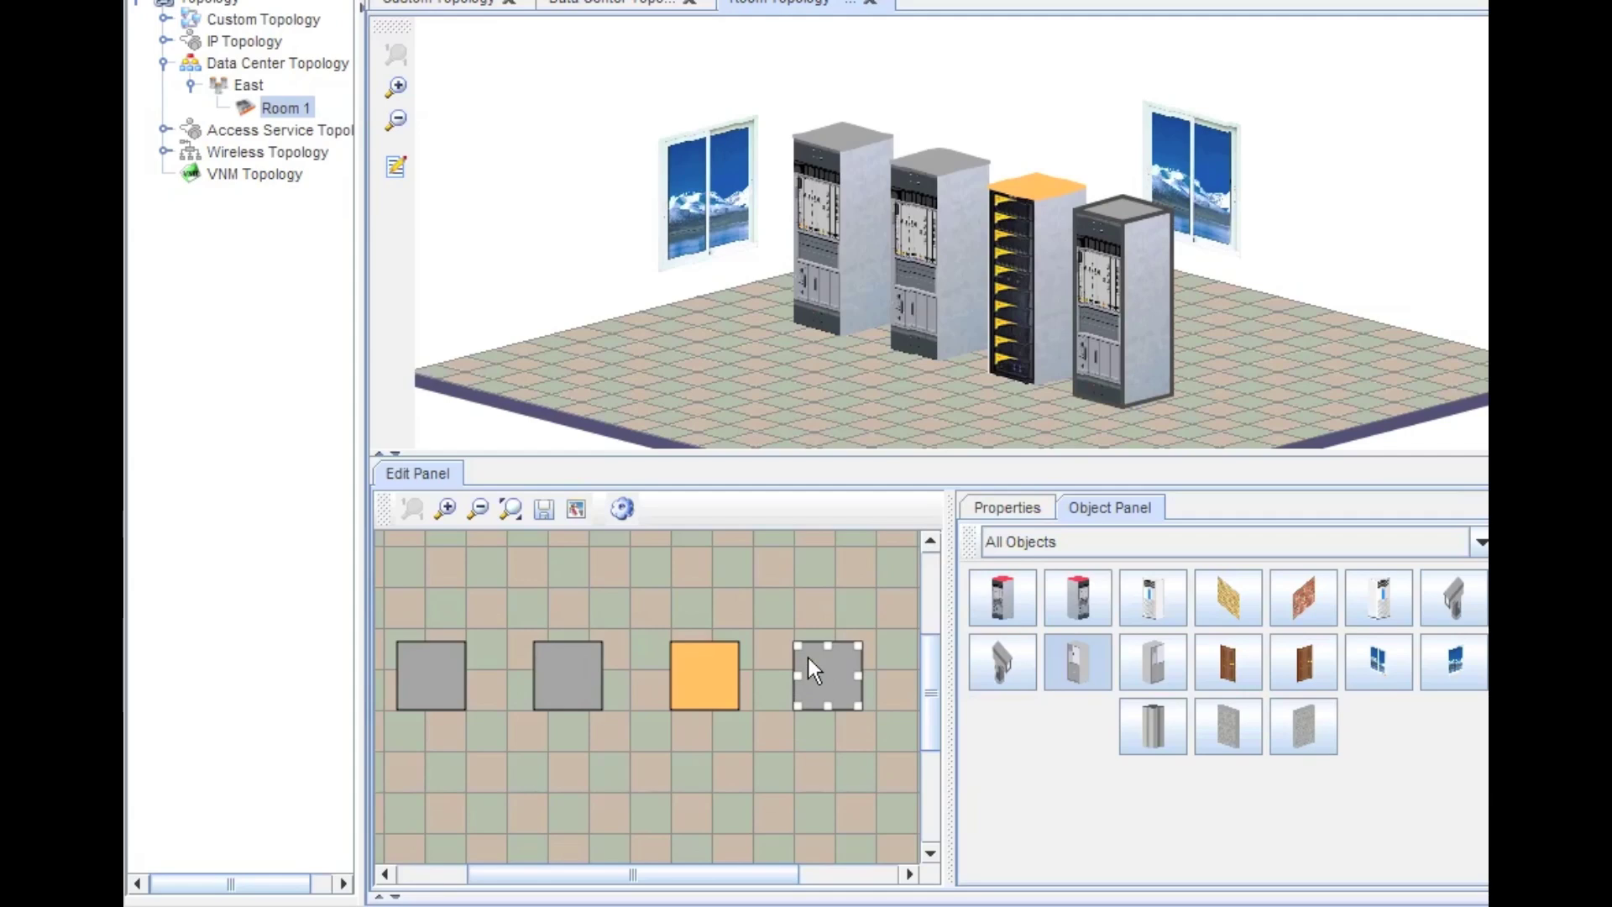
right_click(816, 656)
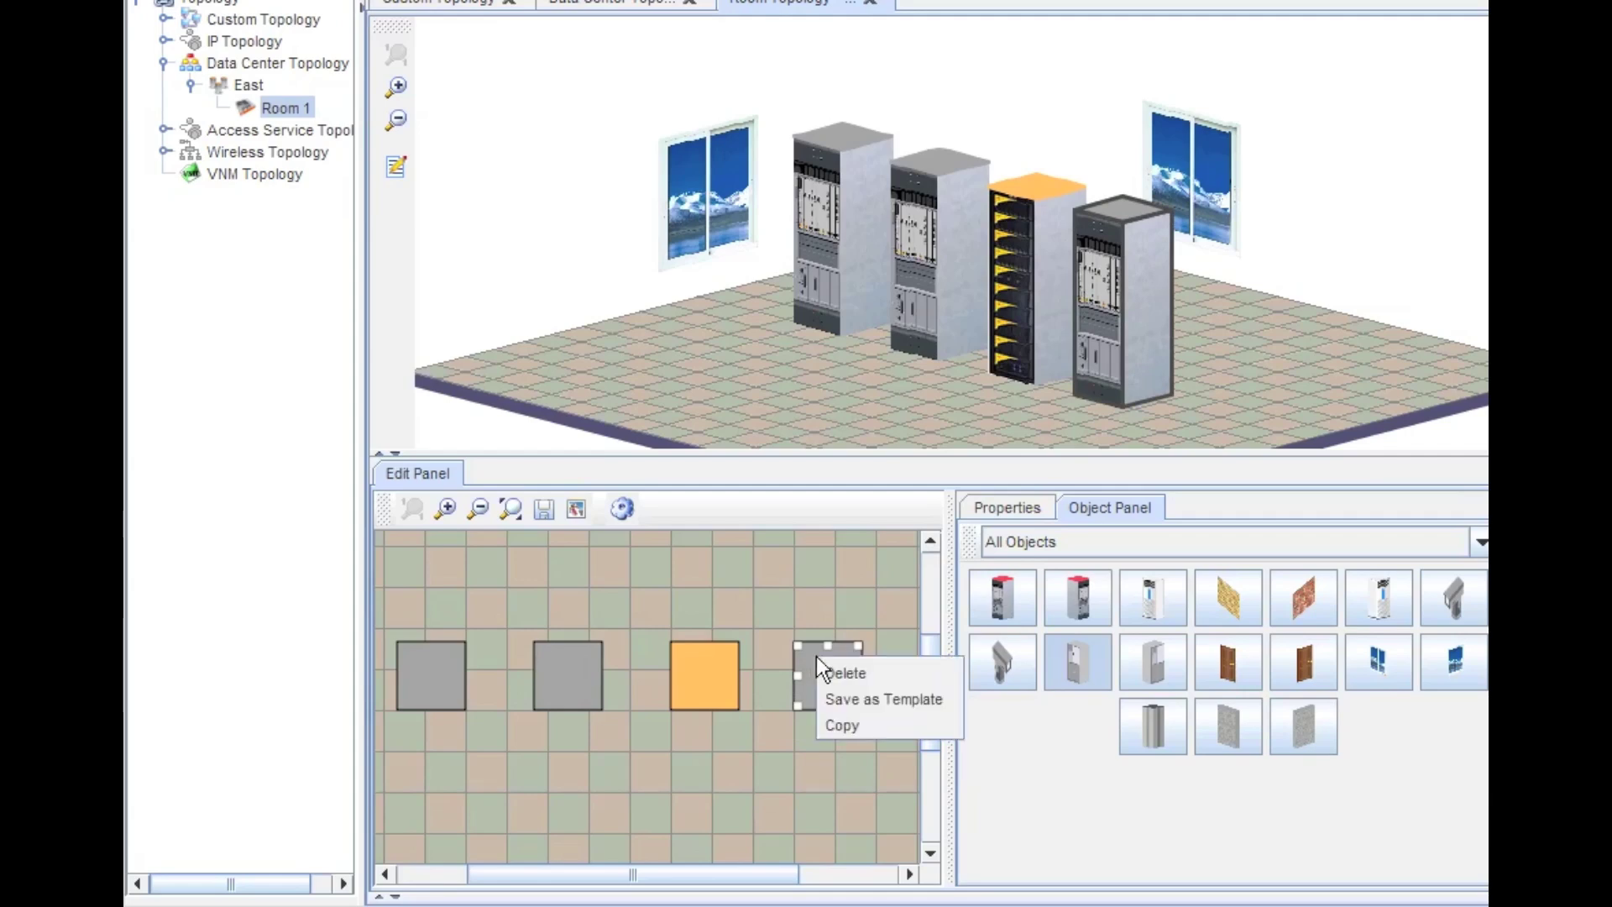
click(779, 768)
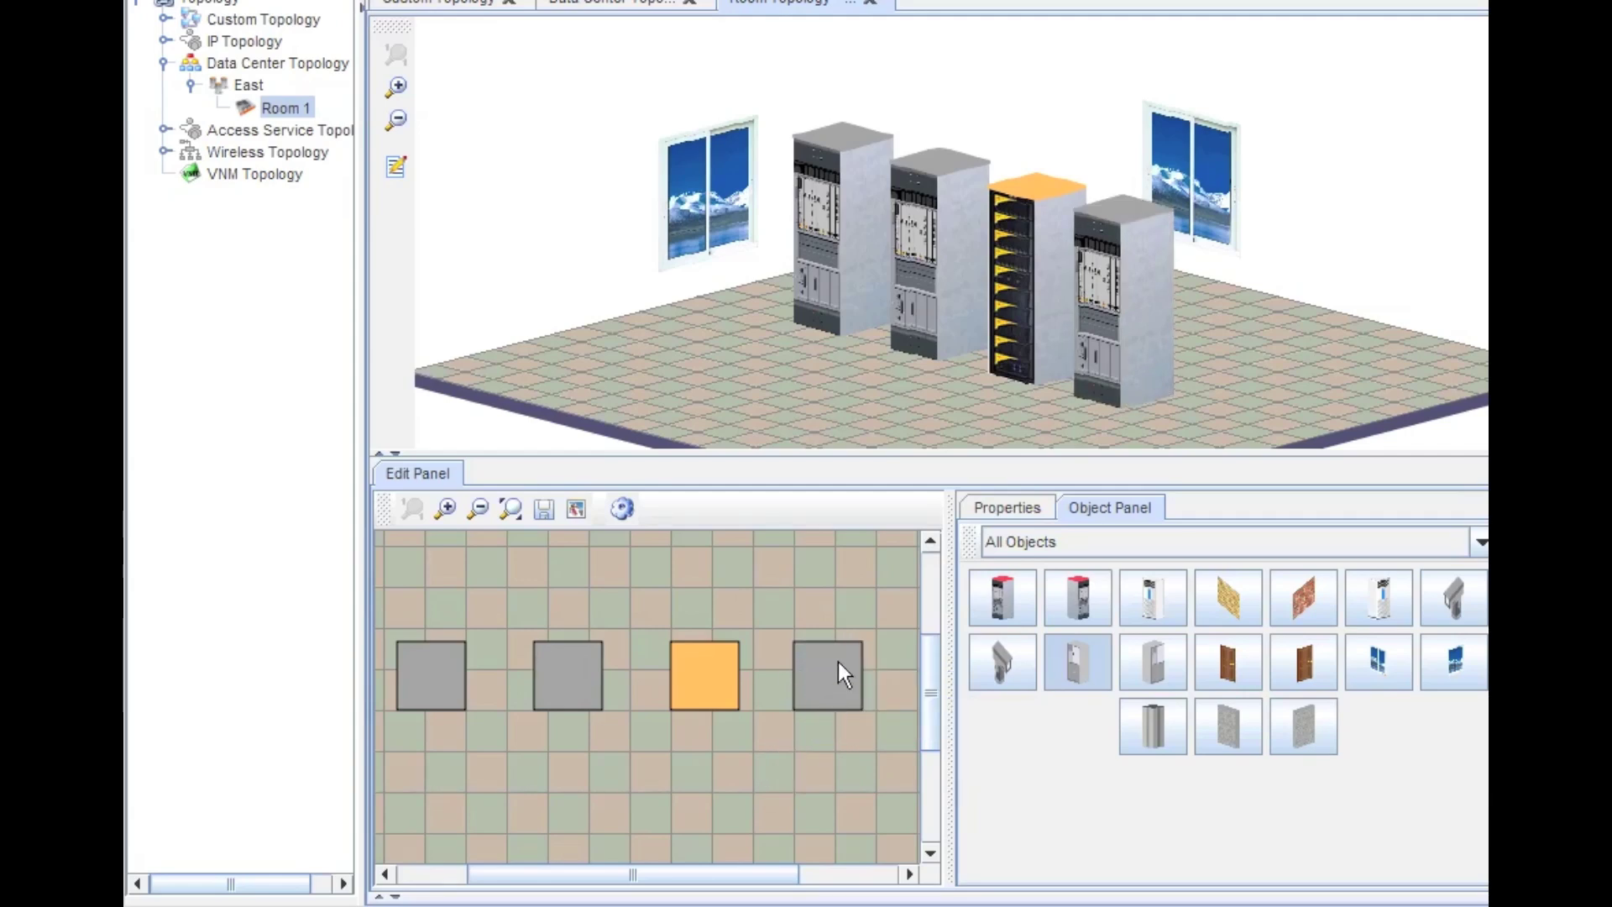
click(544, 506)
click(1003, 508)
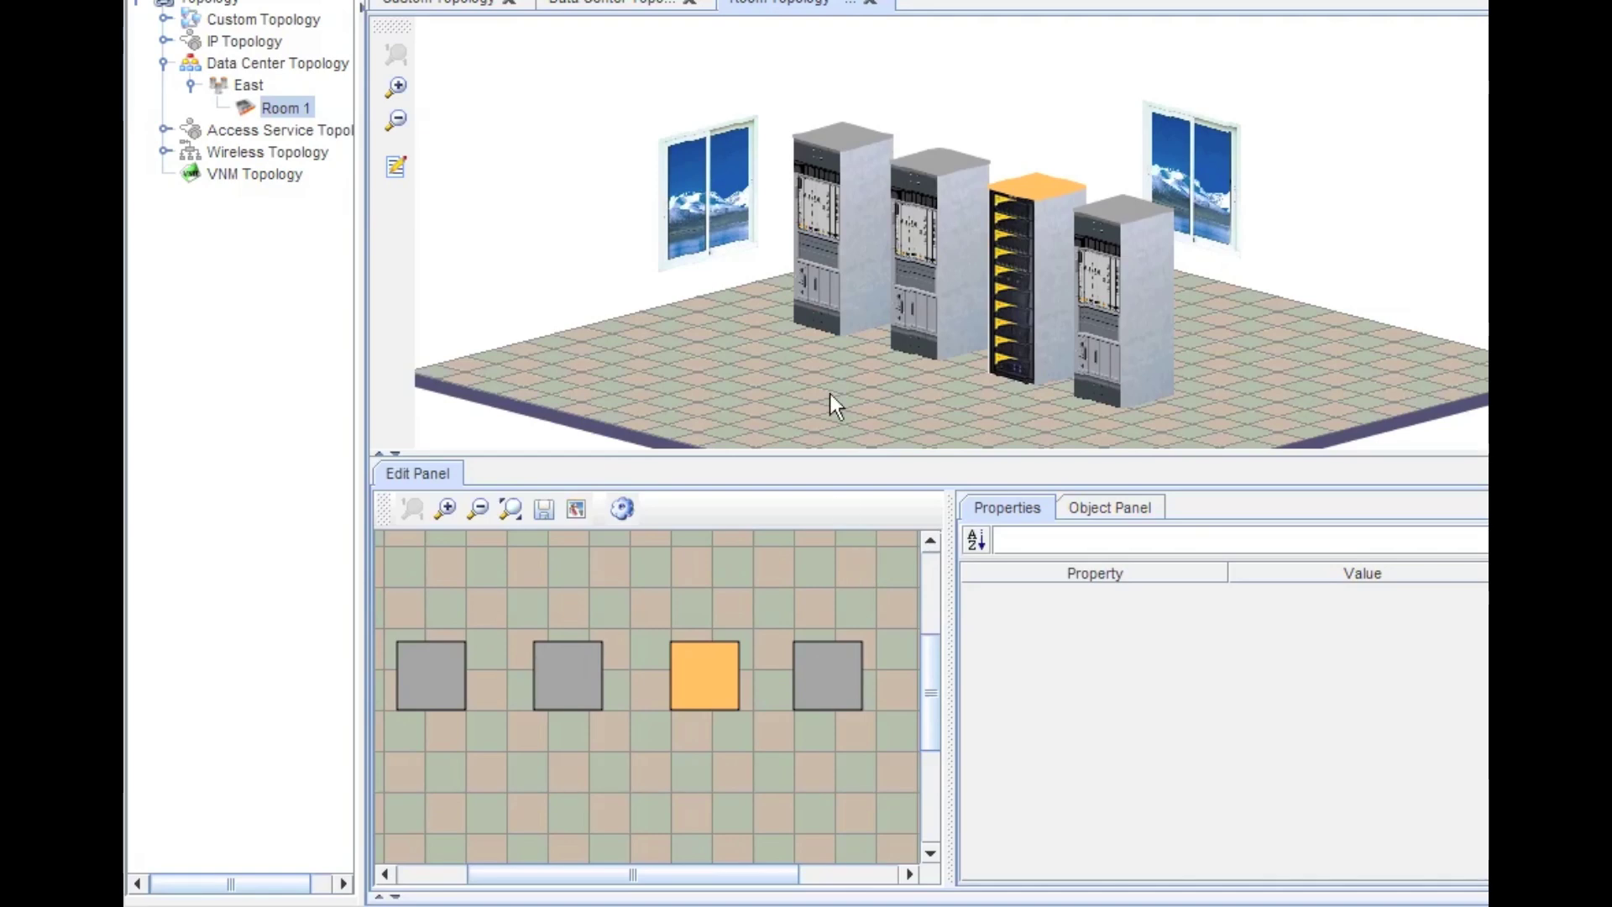
- Select the rightmost new cabinet and browse for a new Left Image file
click(833, 251)
click(941, 277)
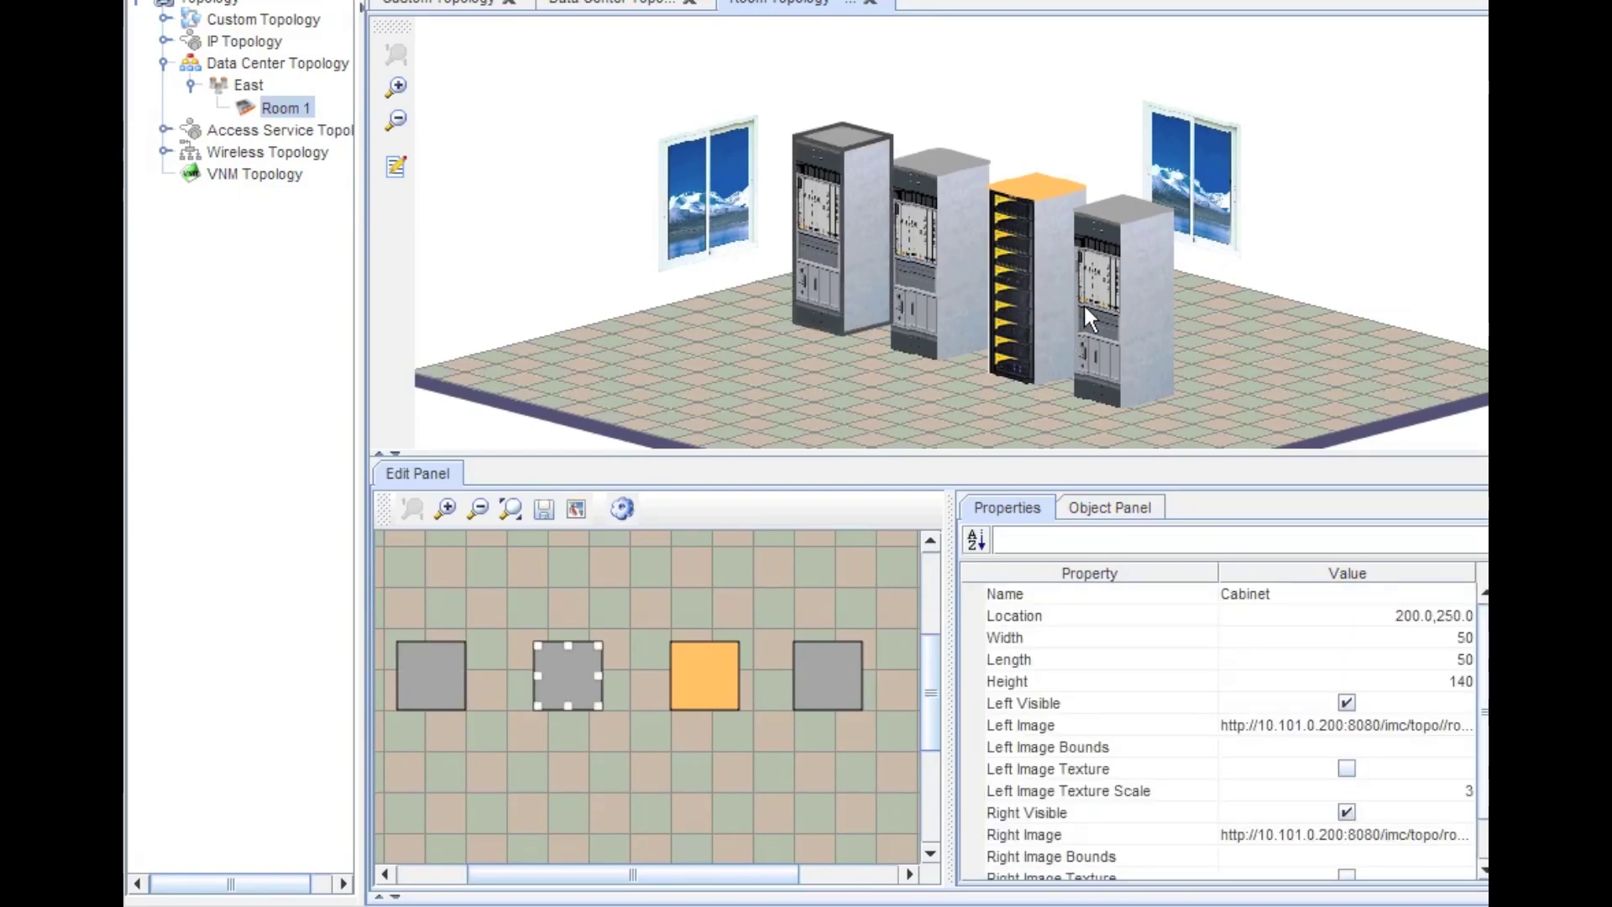
click(1109, 316)
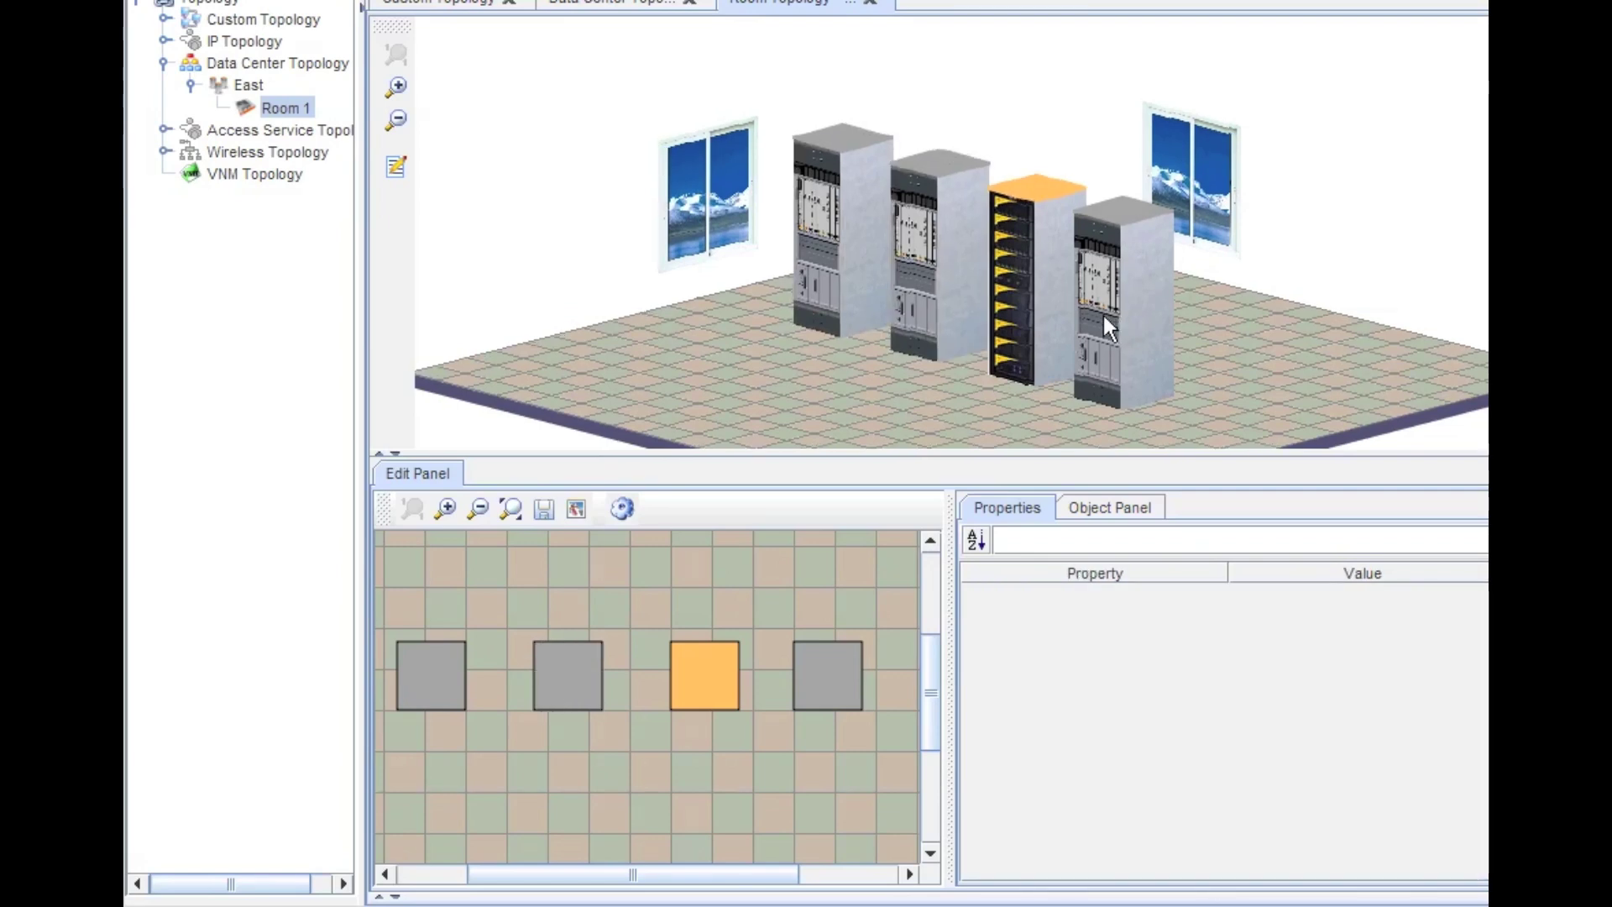
click(1106, 315)
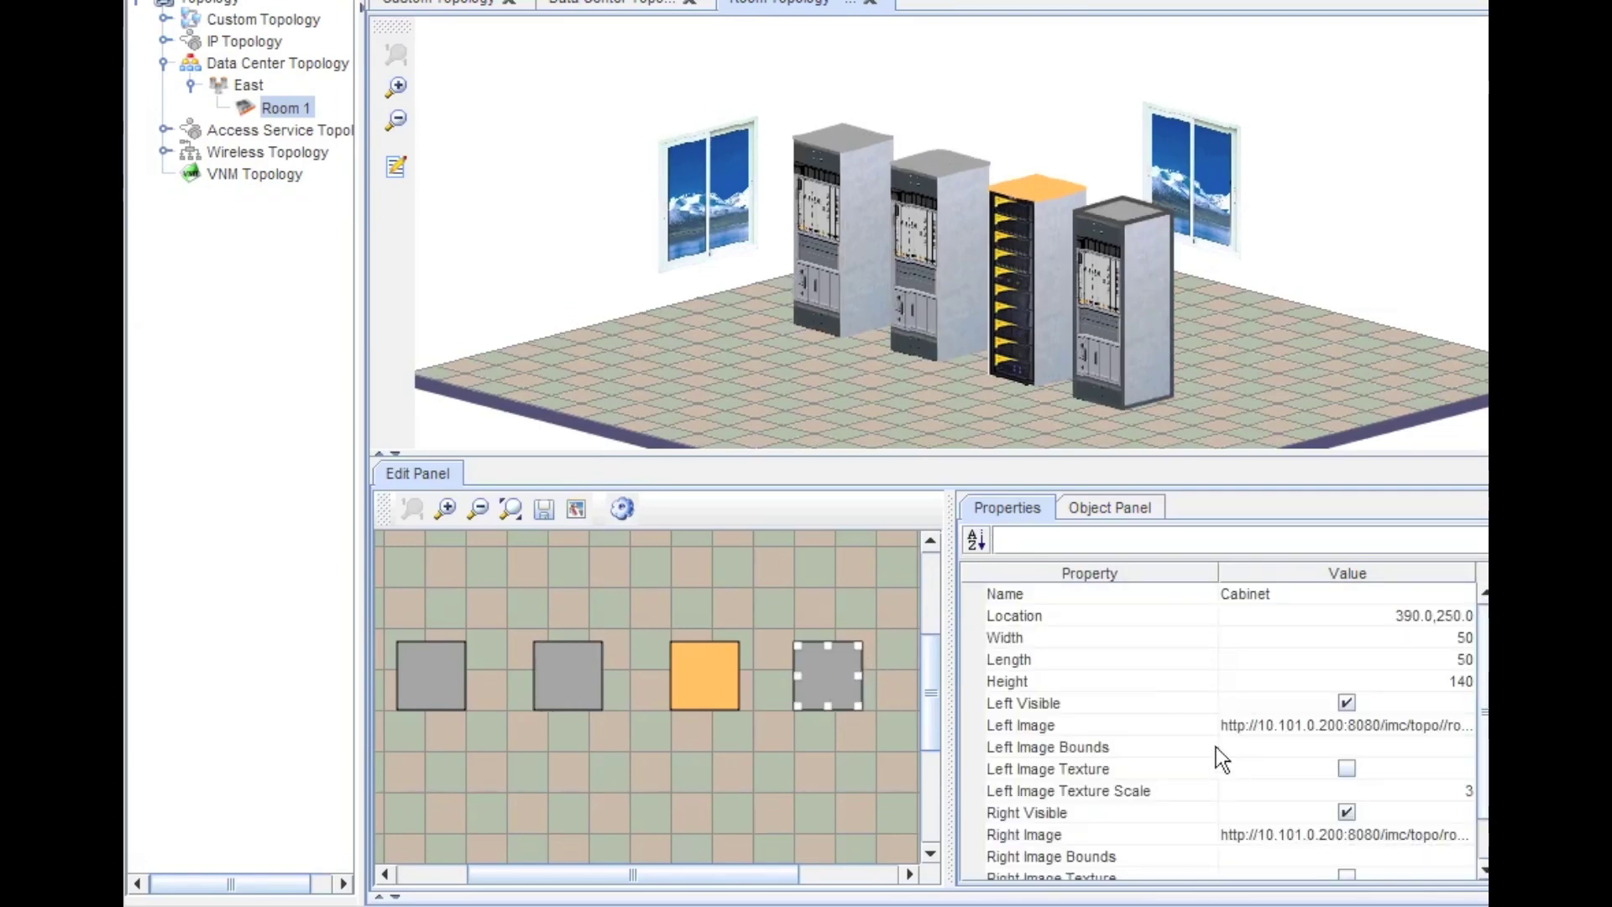
click(1437, 722)
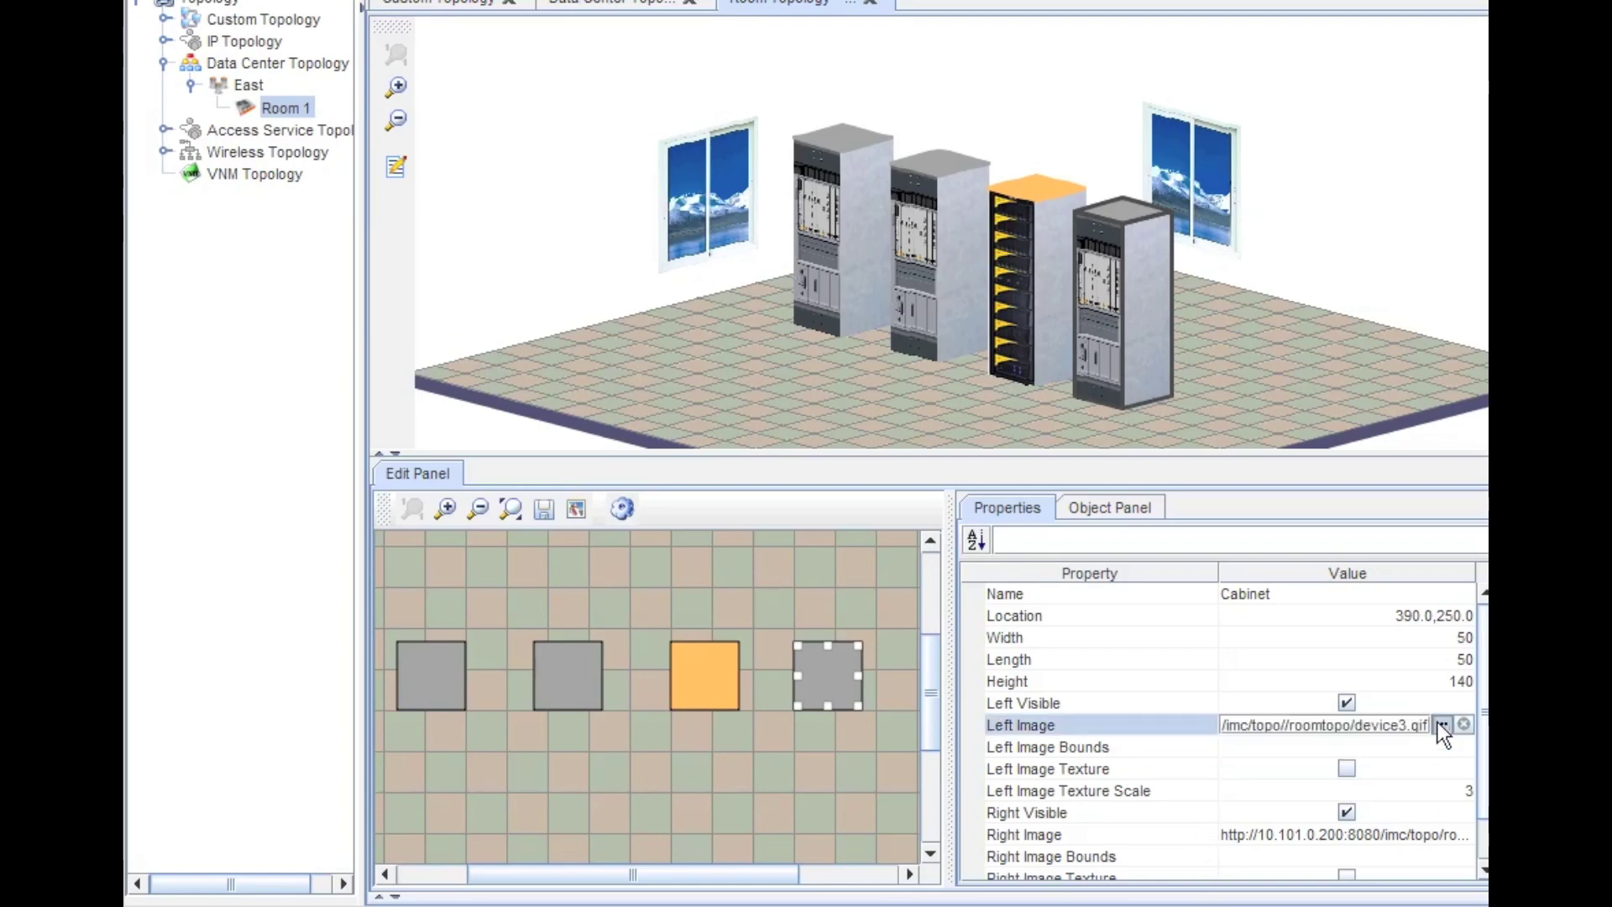
click(1439, 724)
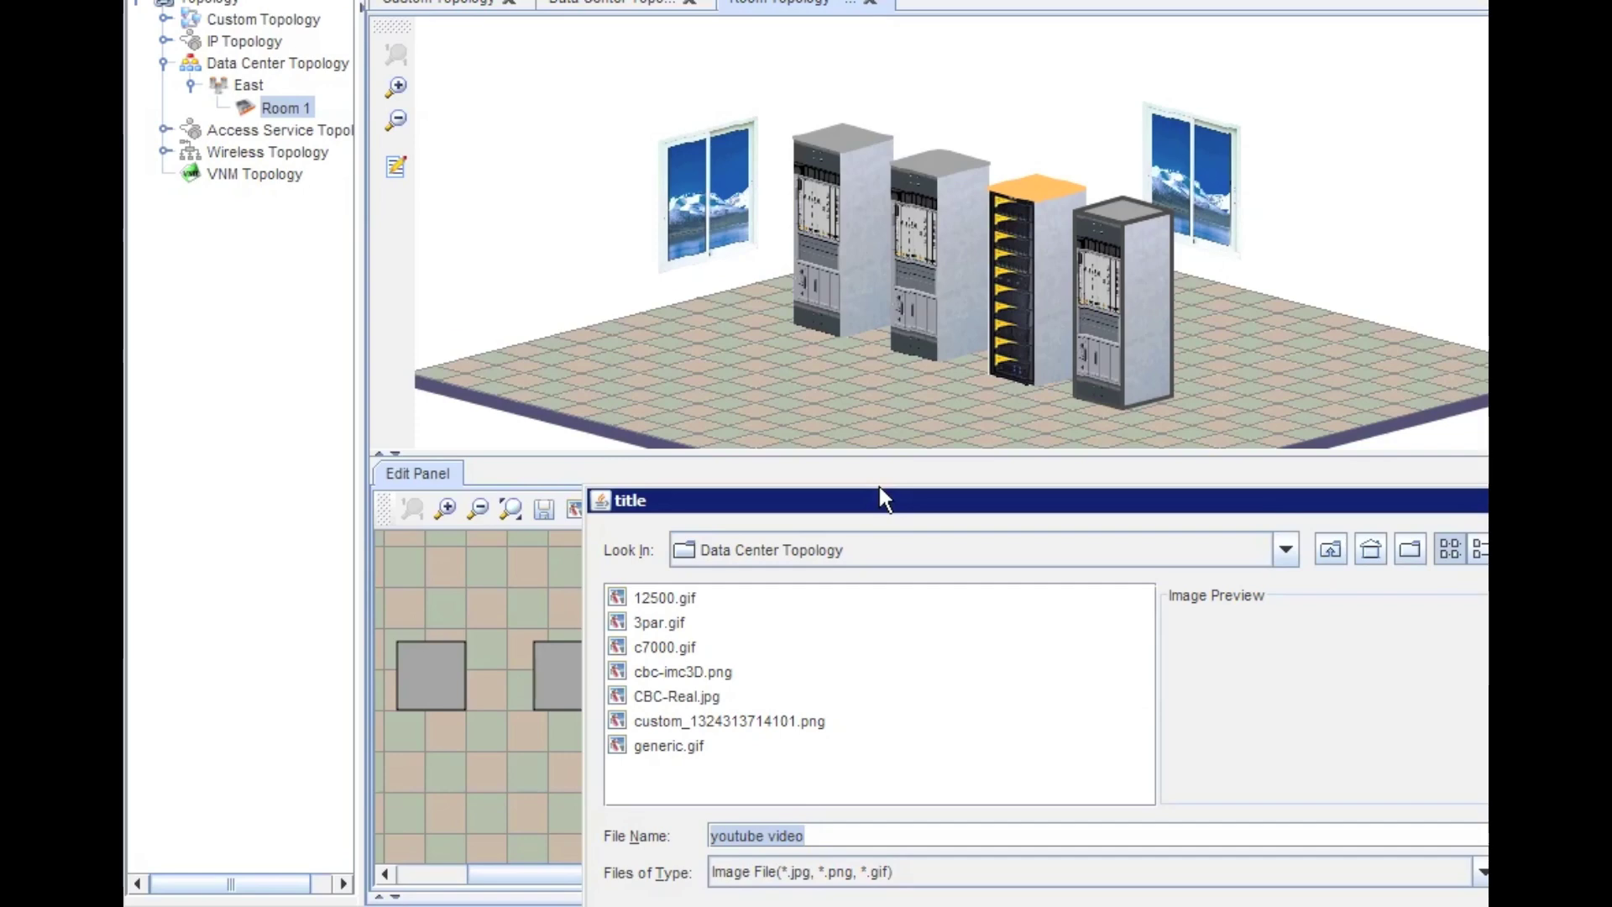
- Preview 12500.gif, 3par.gif and c7000.gif, then set generic.gif as the cabinet's Left Image
click(892, 494)
drag(891, 495, 759, 180)
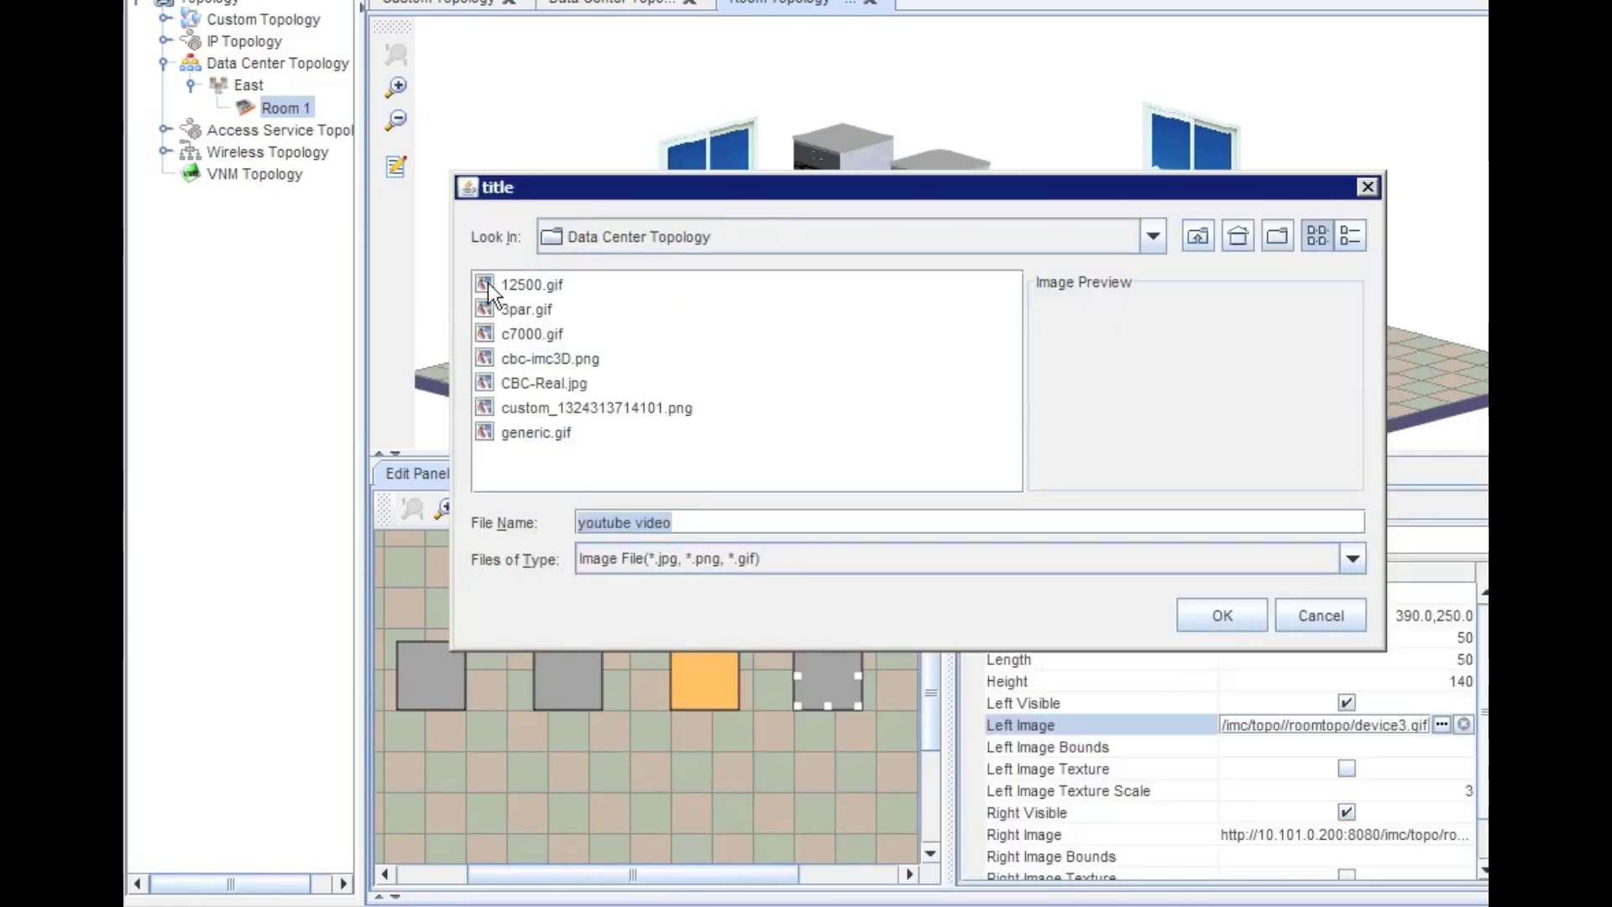
click(518, 283)
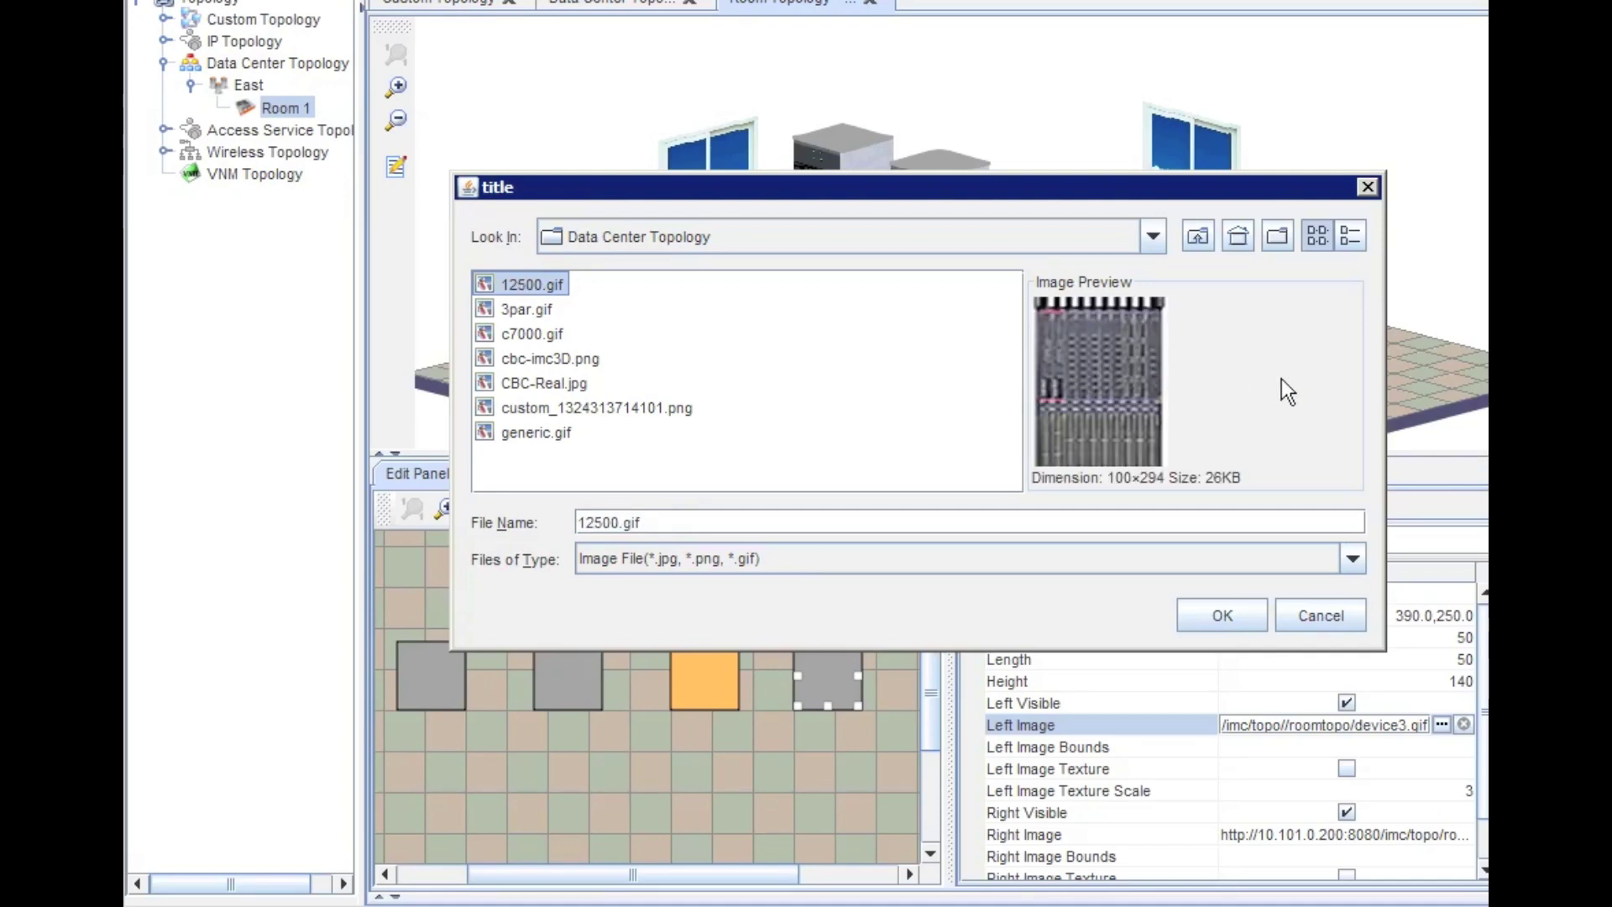
click(505, 316)
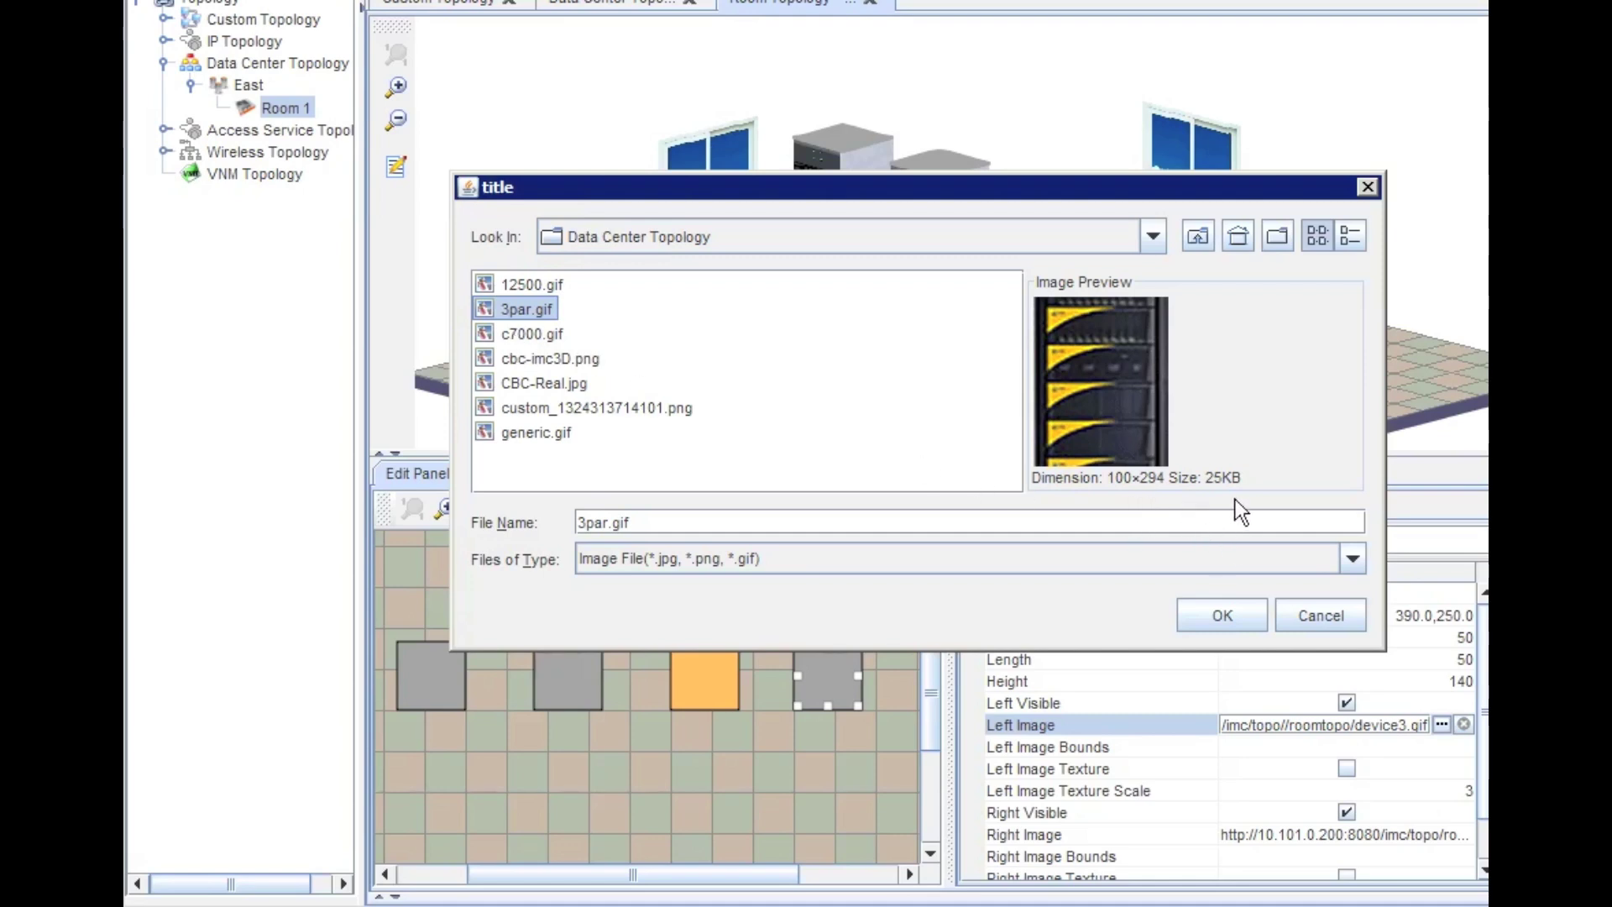
click(529, 335)
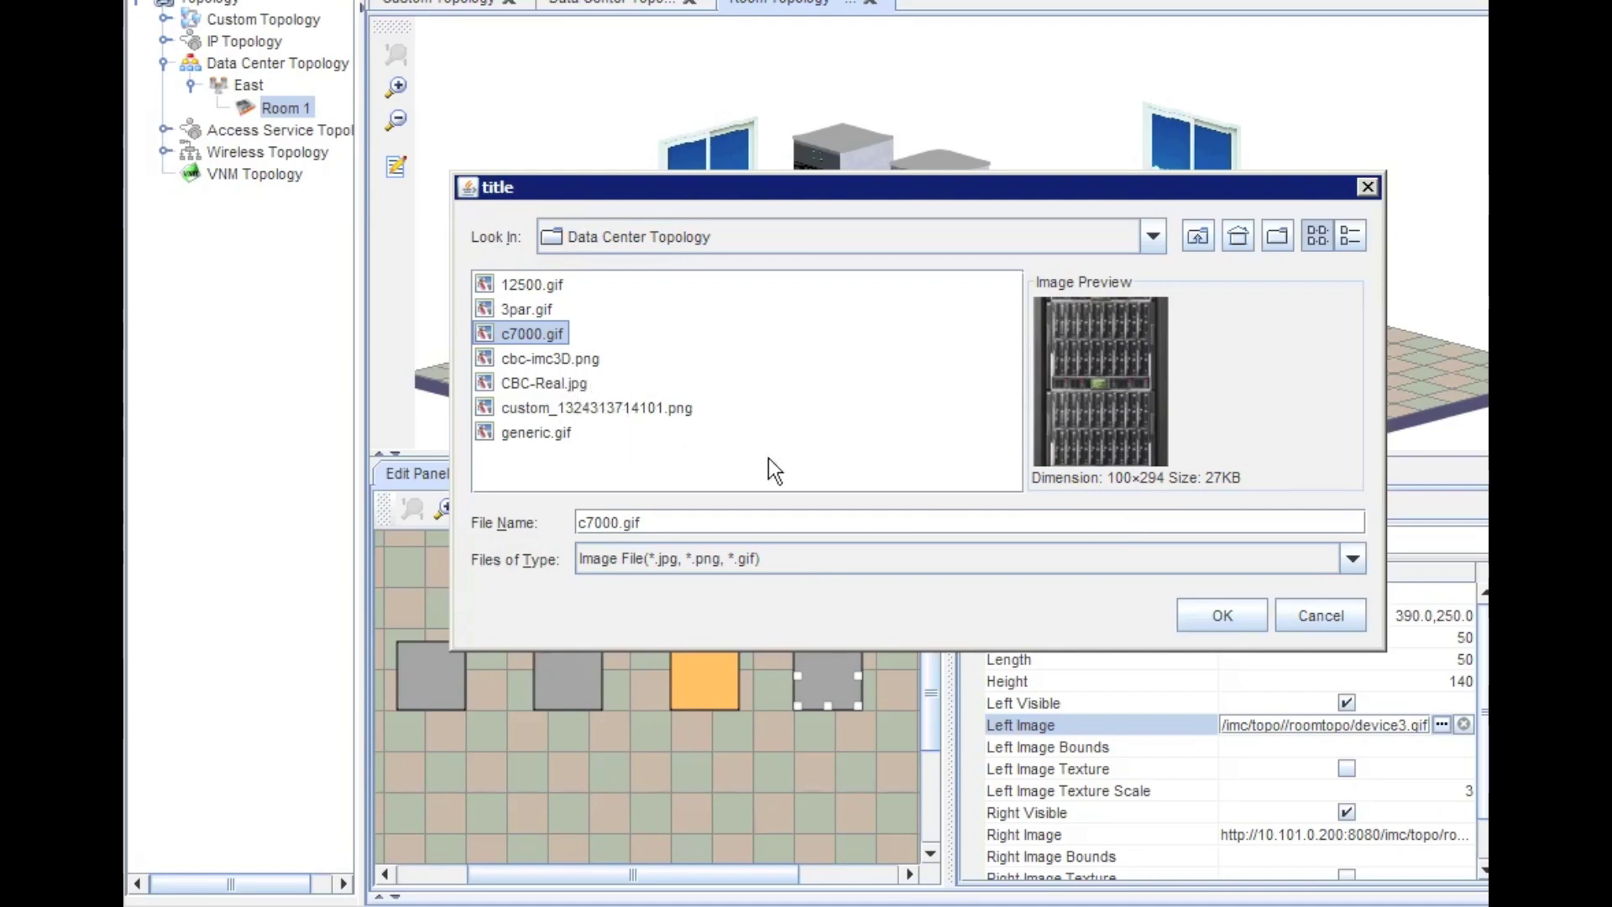
click(556, 437)
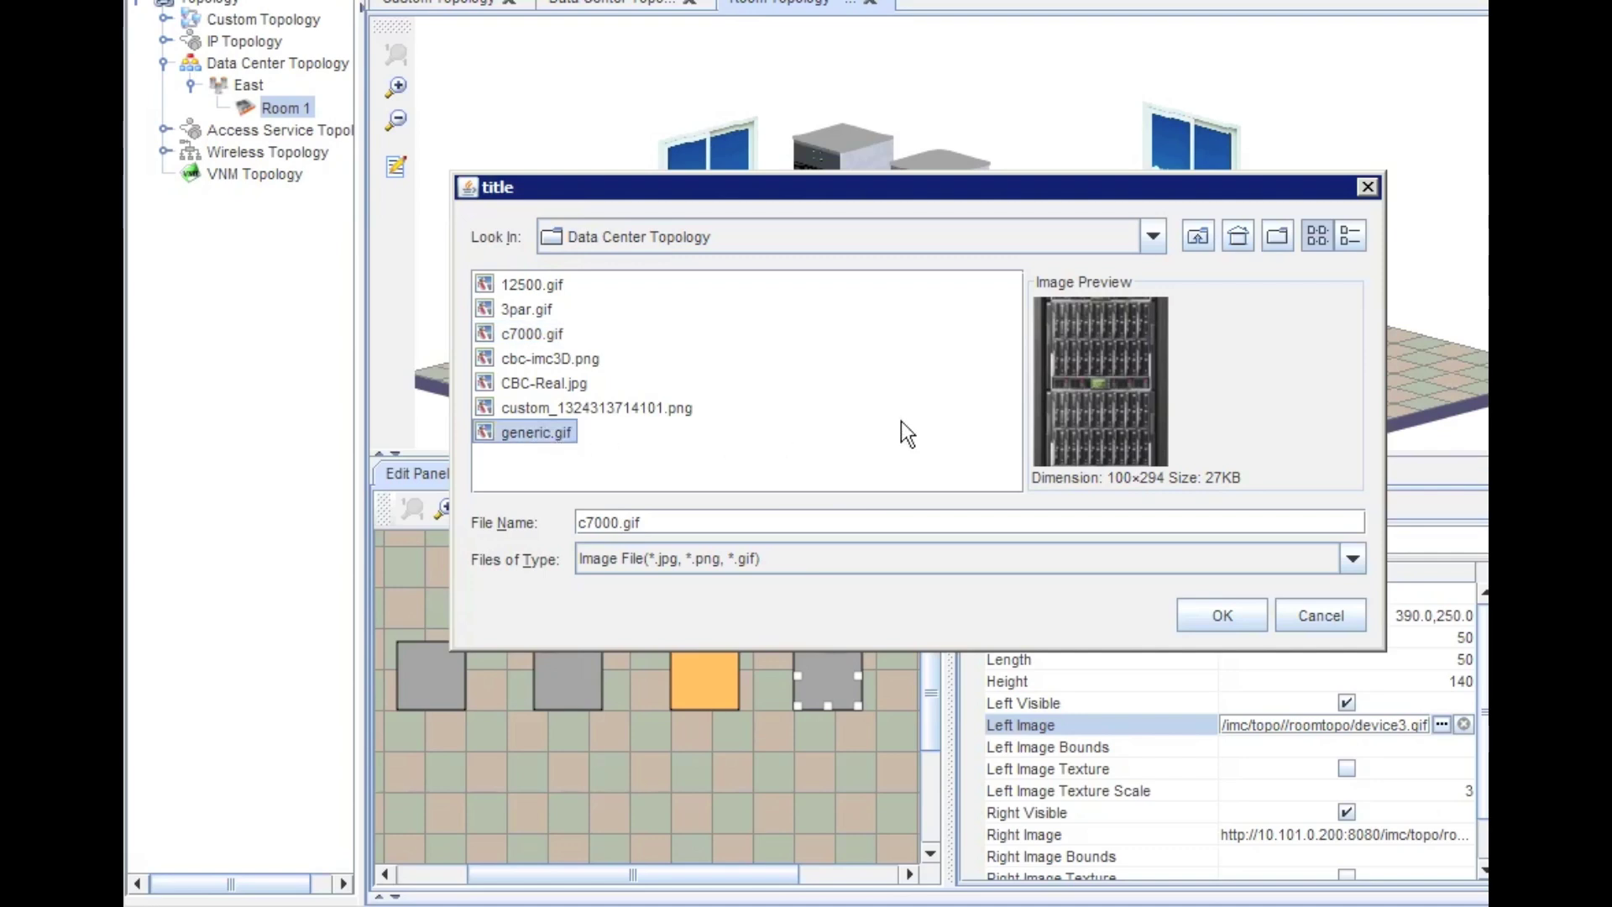
click(546, 433)
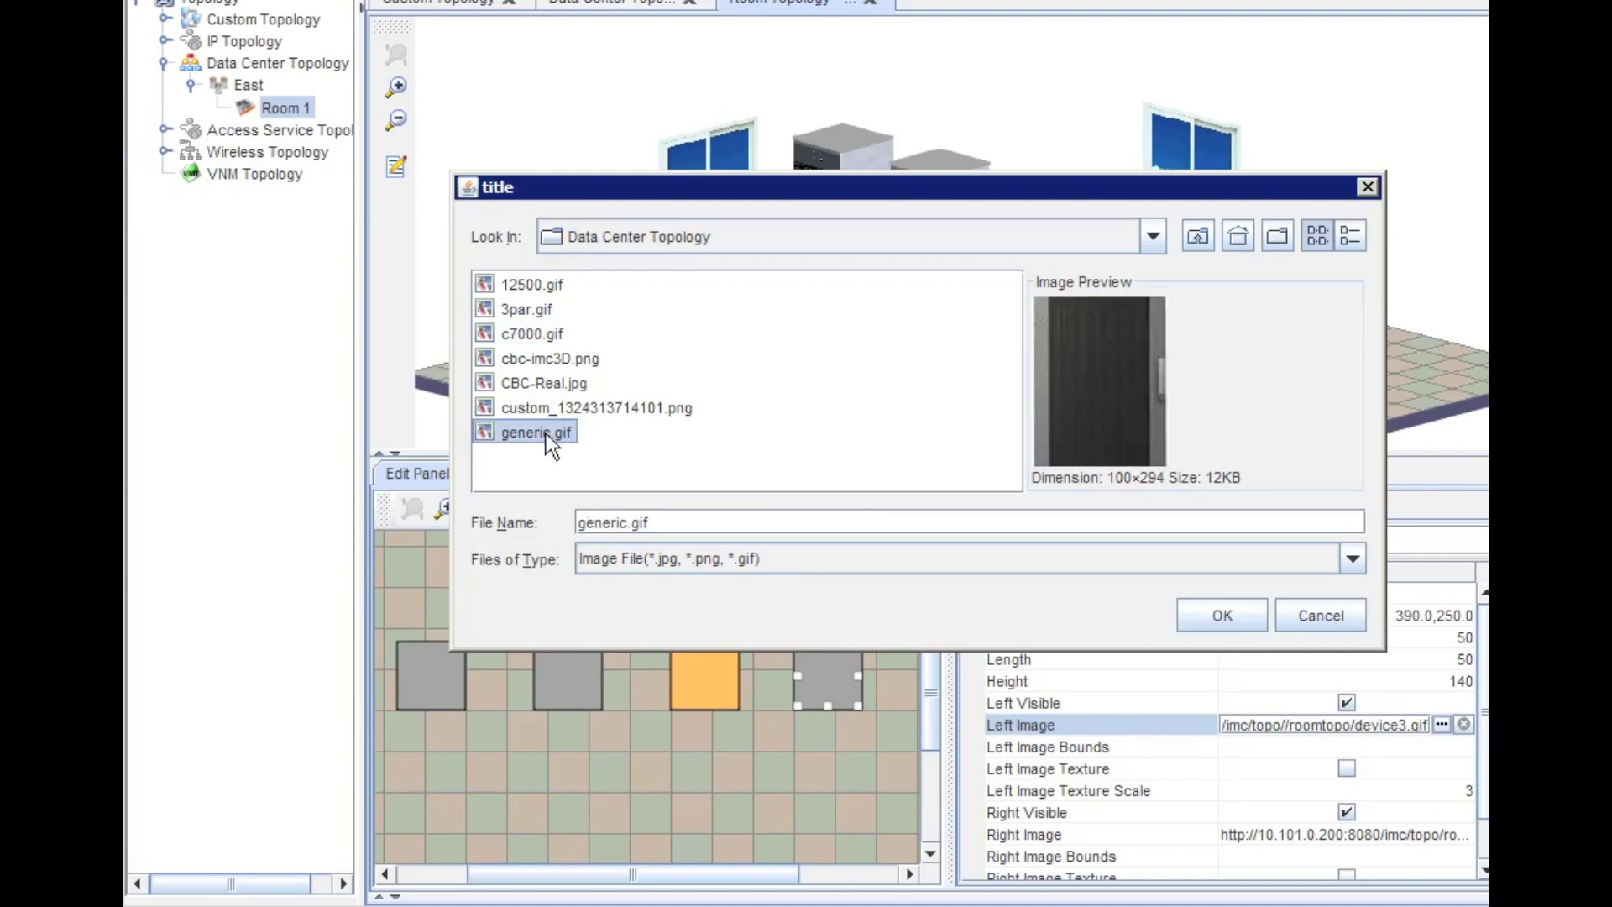
click(1219, 616)
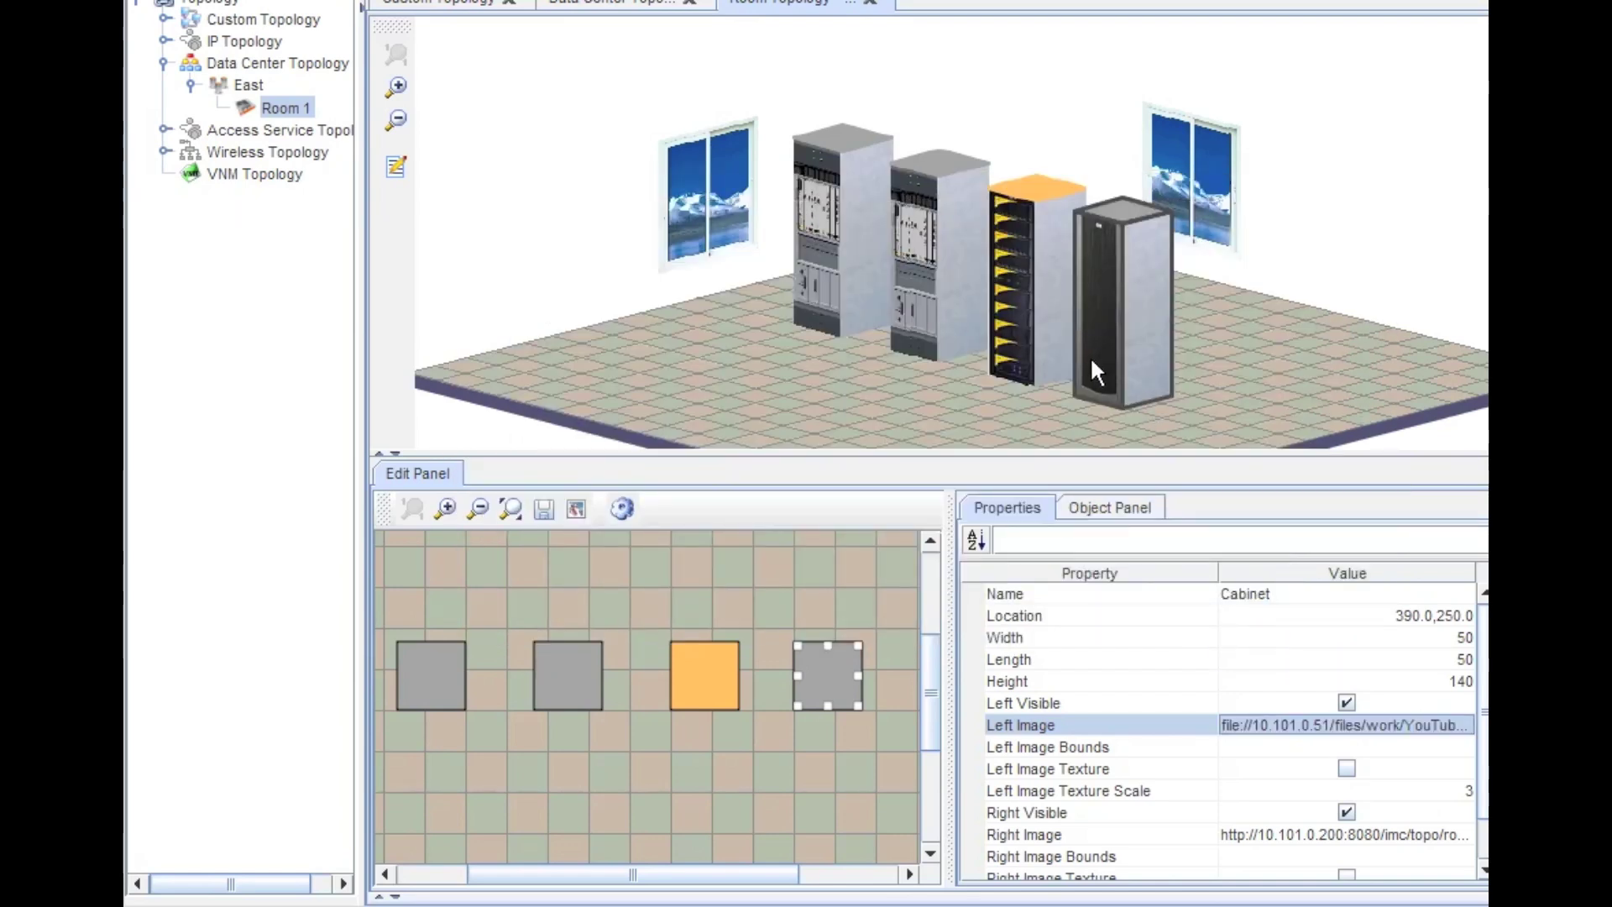
- Replace the fourth cabinet's Left Image with 3par.gif and deselect it
click(1434, 723)
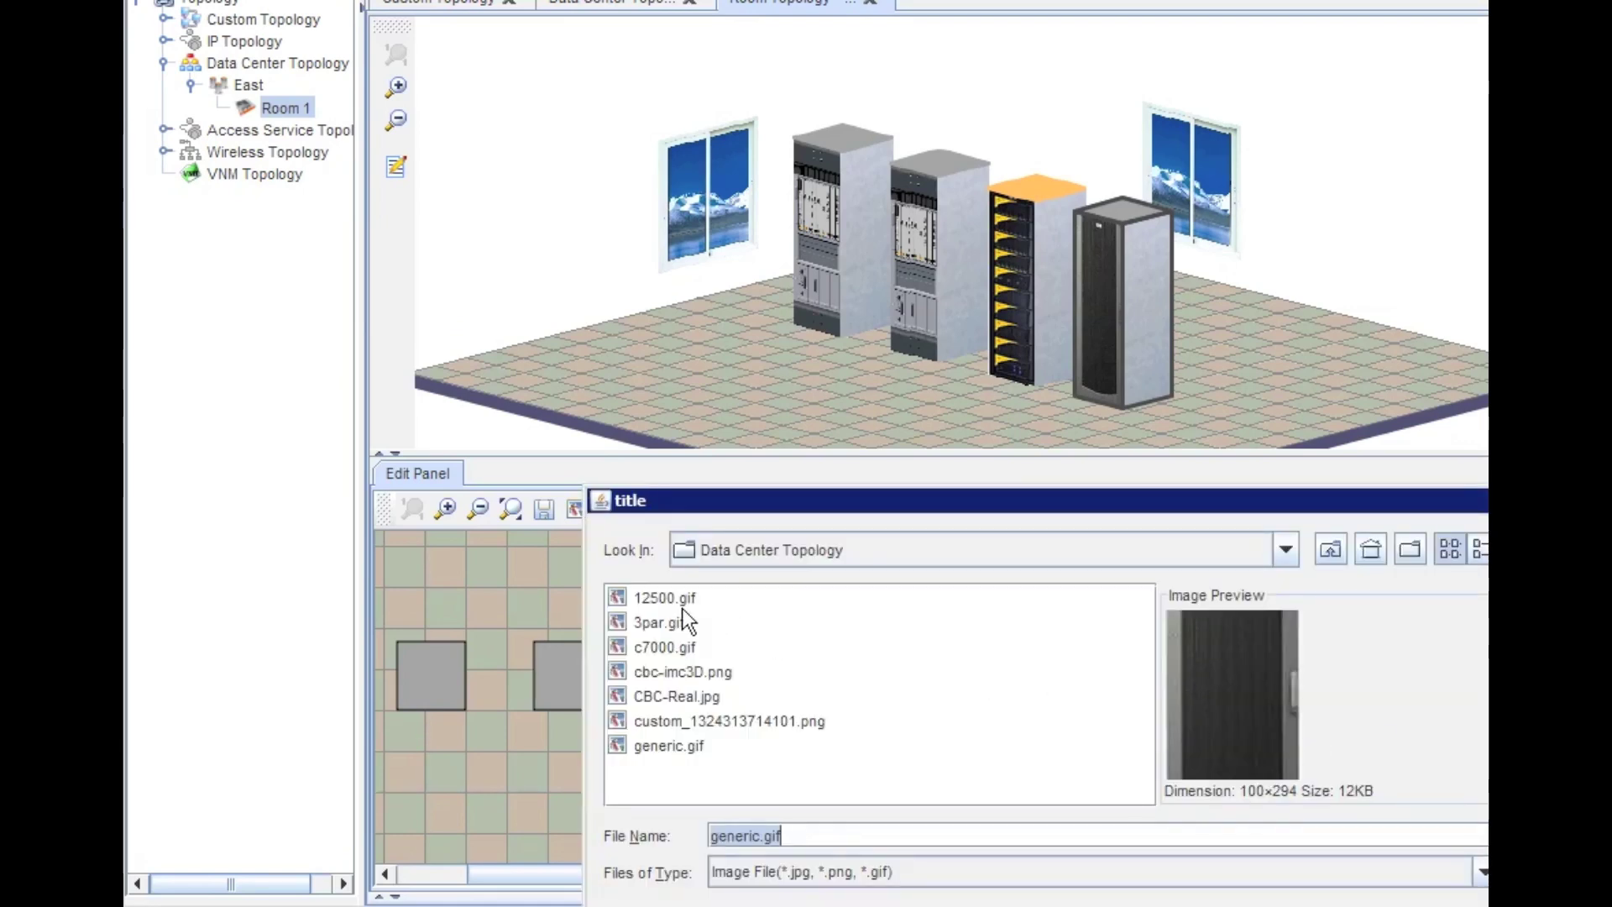
click(668, 628)
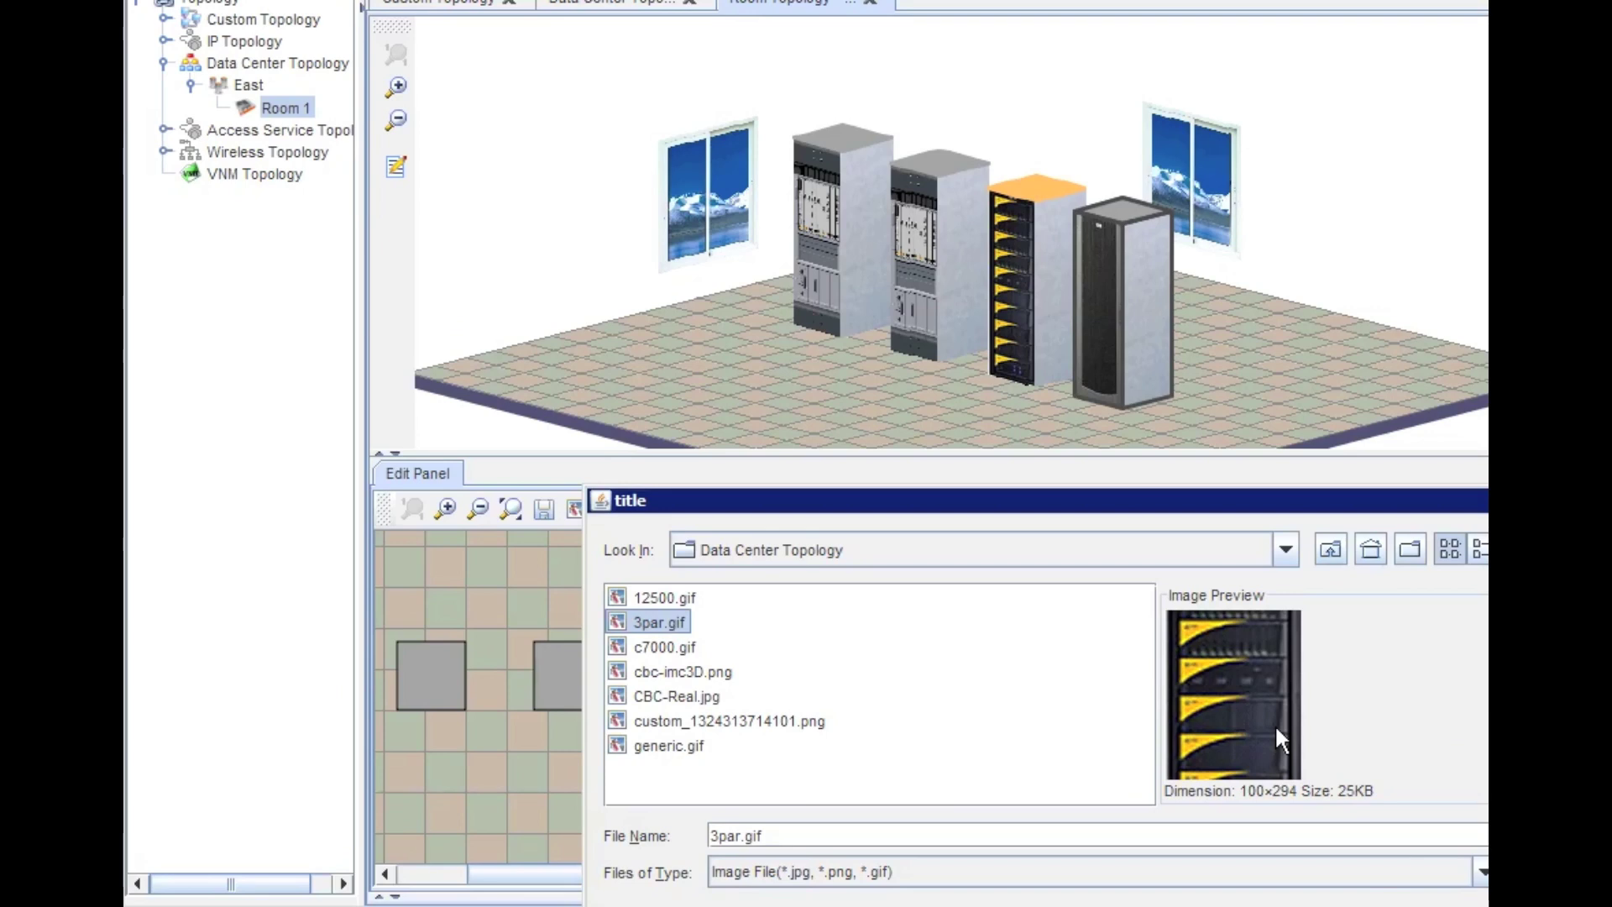
key(Return)
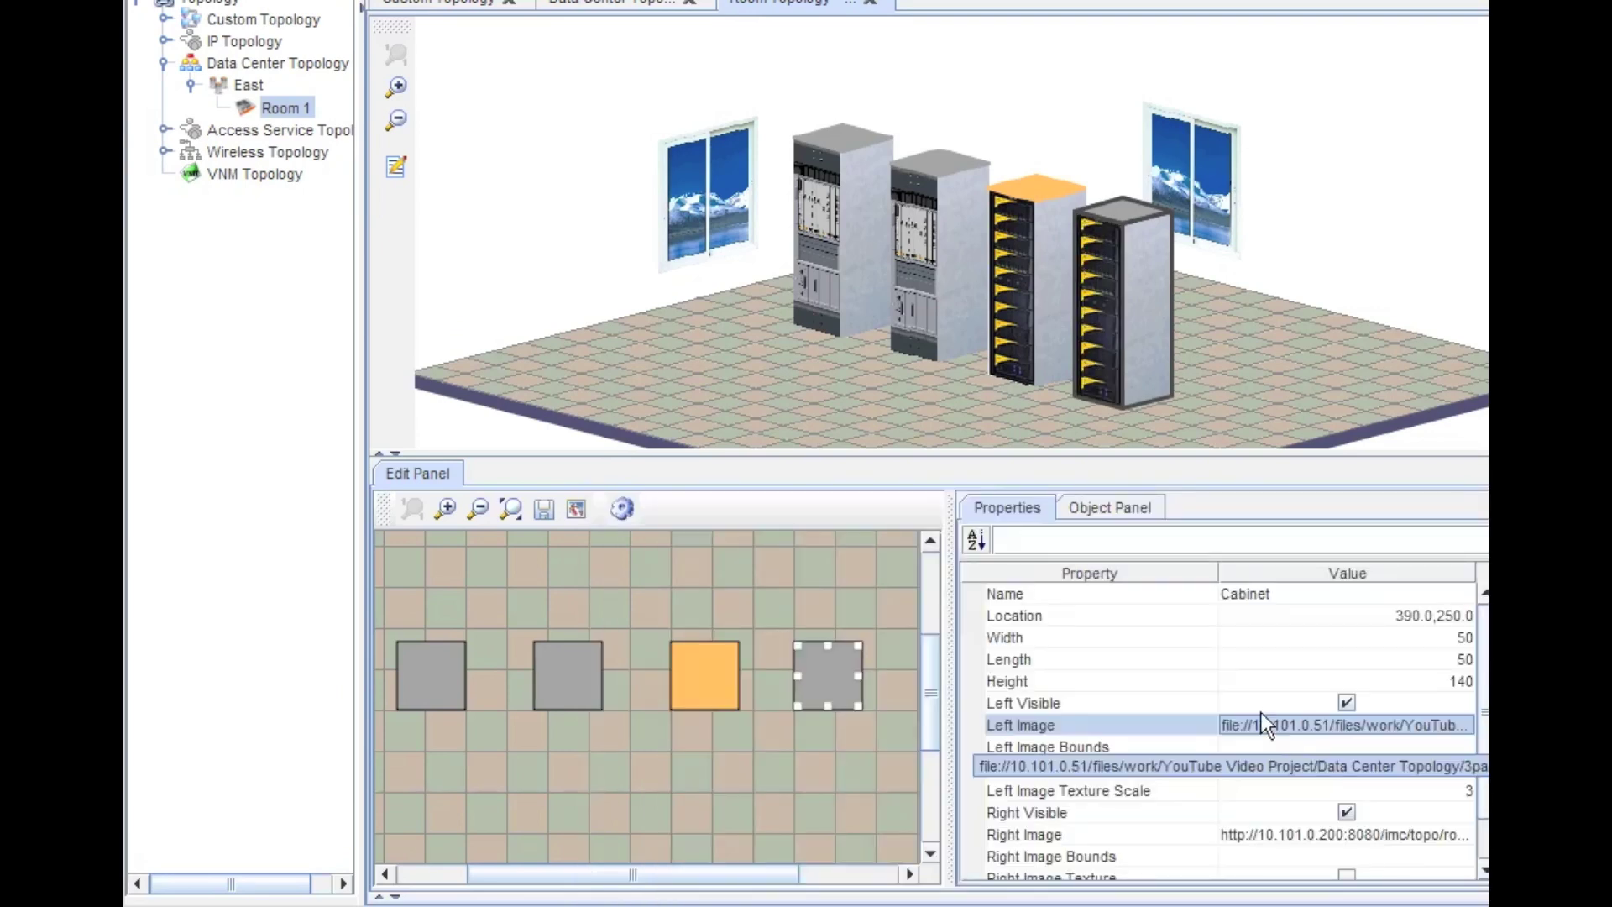
click(1227, 389)
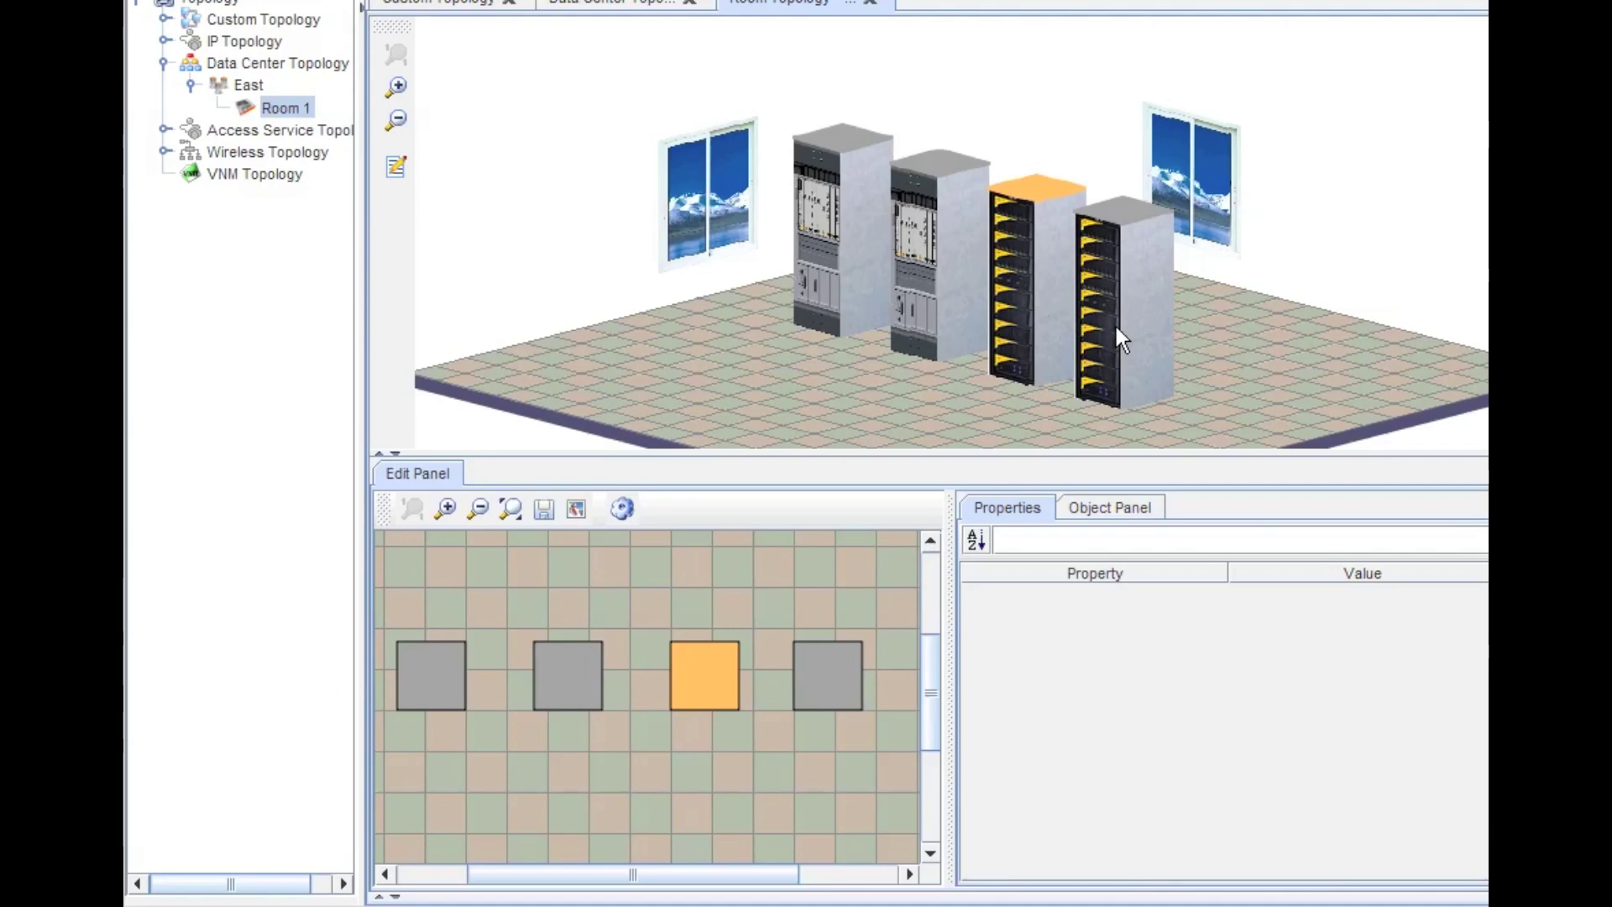
double_click(1011, 299)
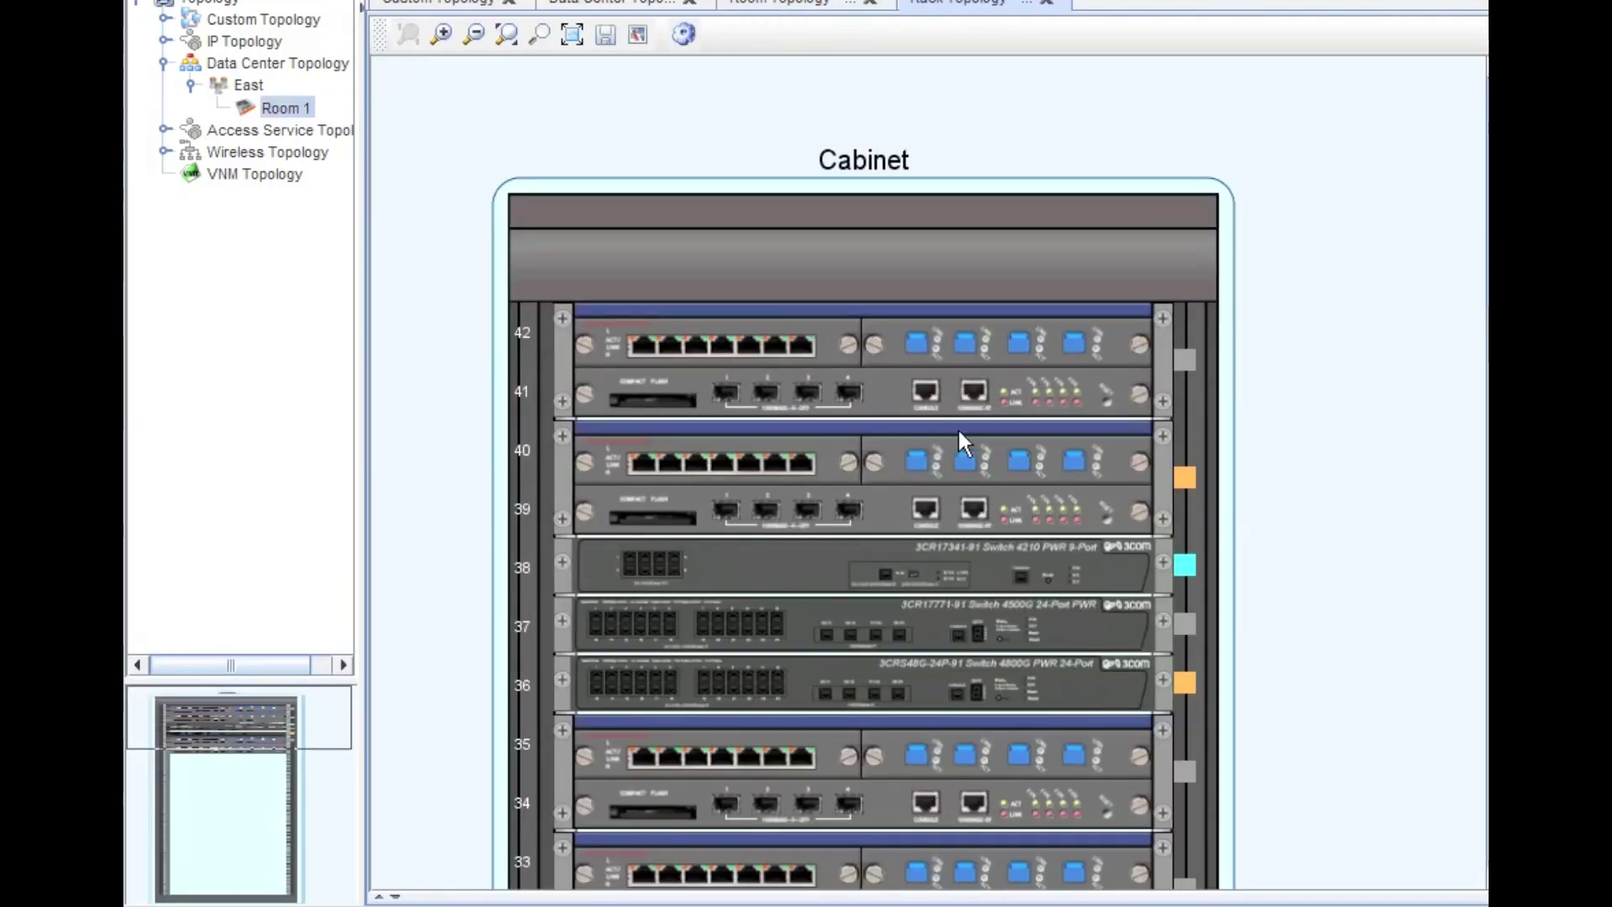
scroll(1136, 432, down, 5)
scroll(1136, 425, up, 4)
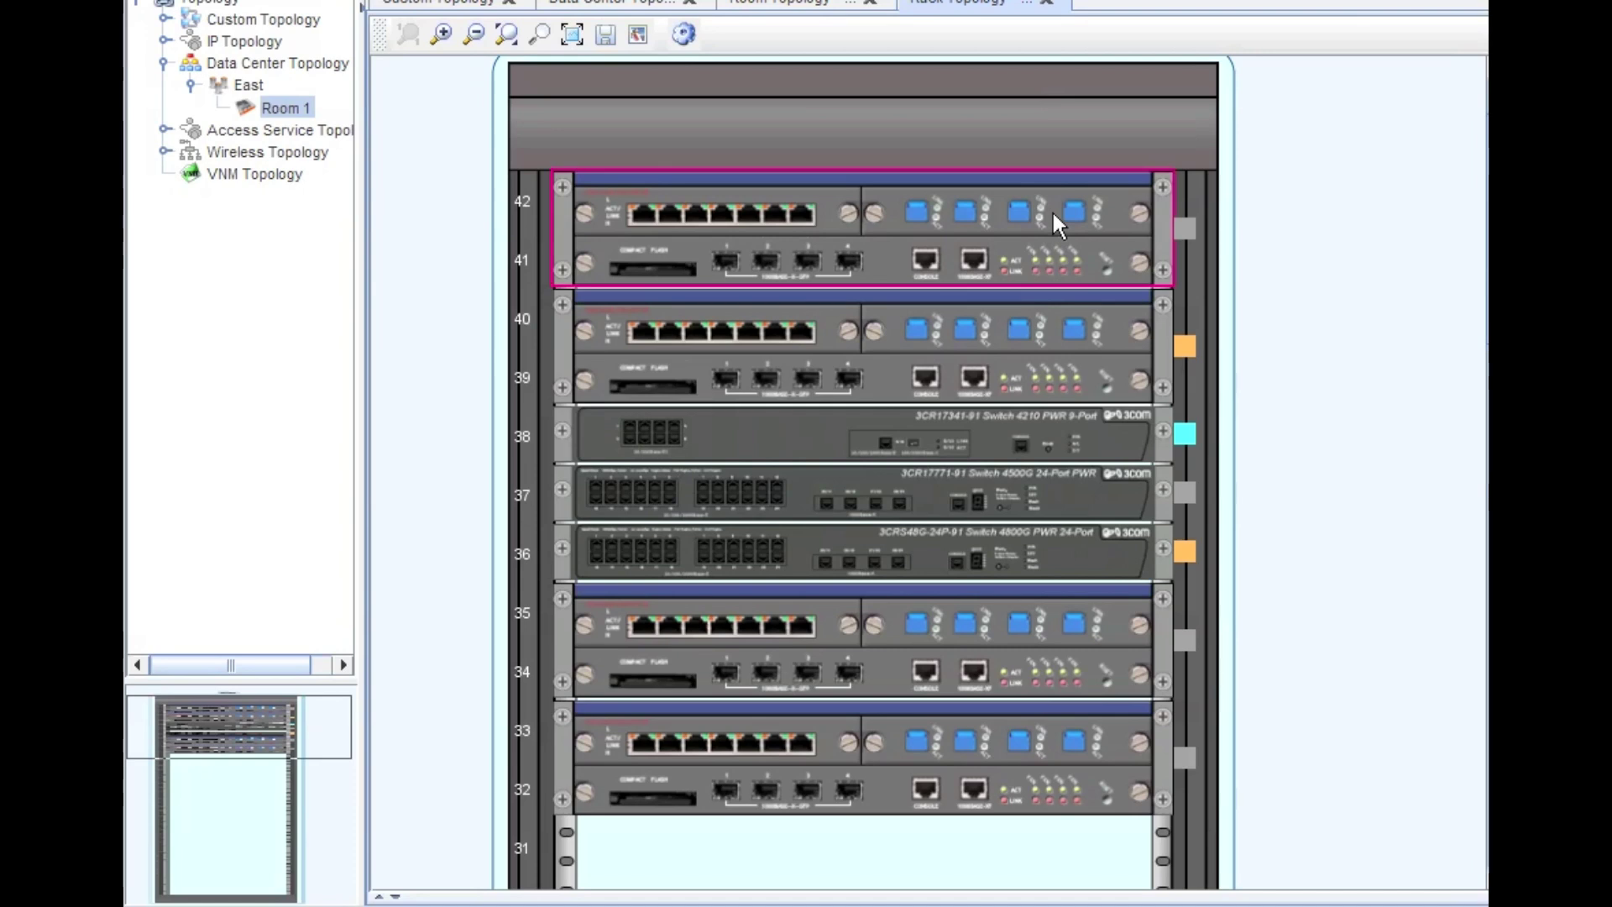
mouse_move(1053, 213)
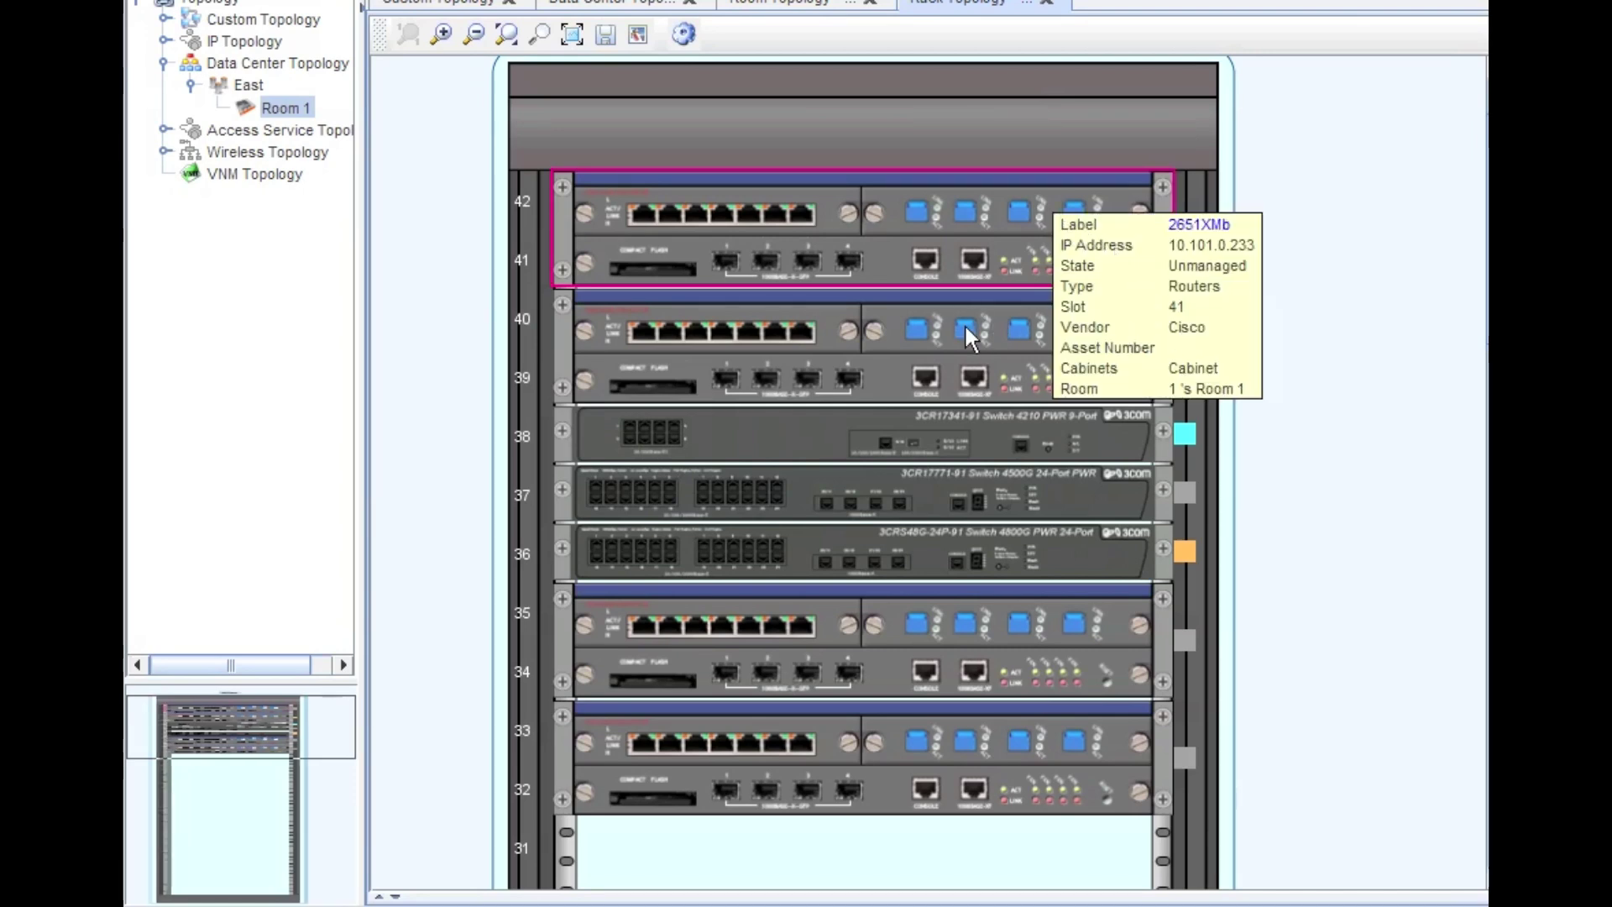
mouse_move(968, 327)
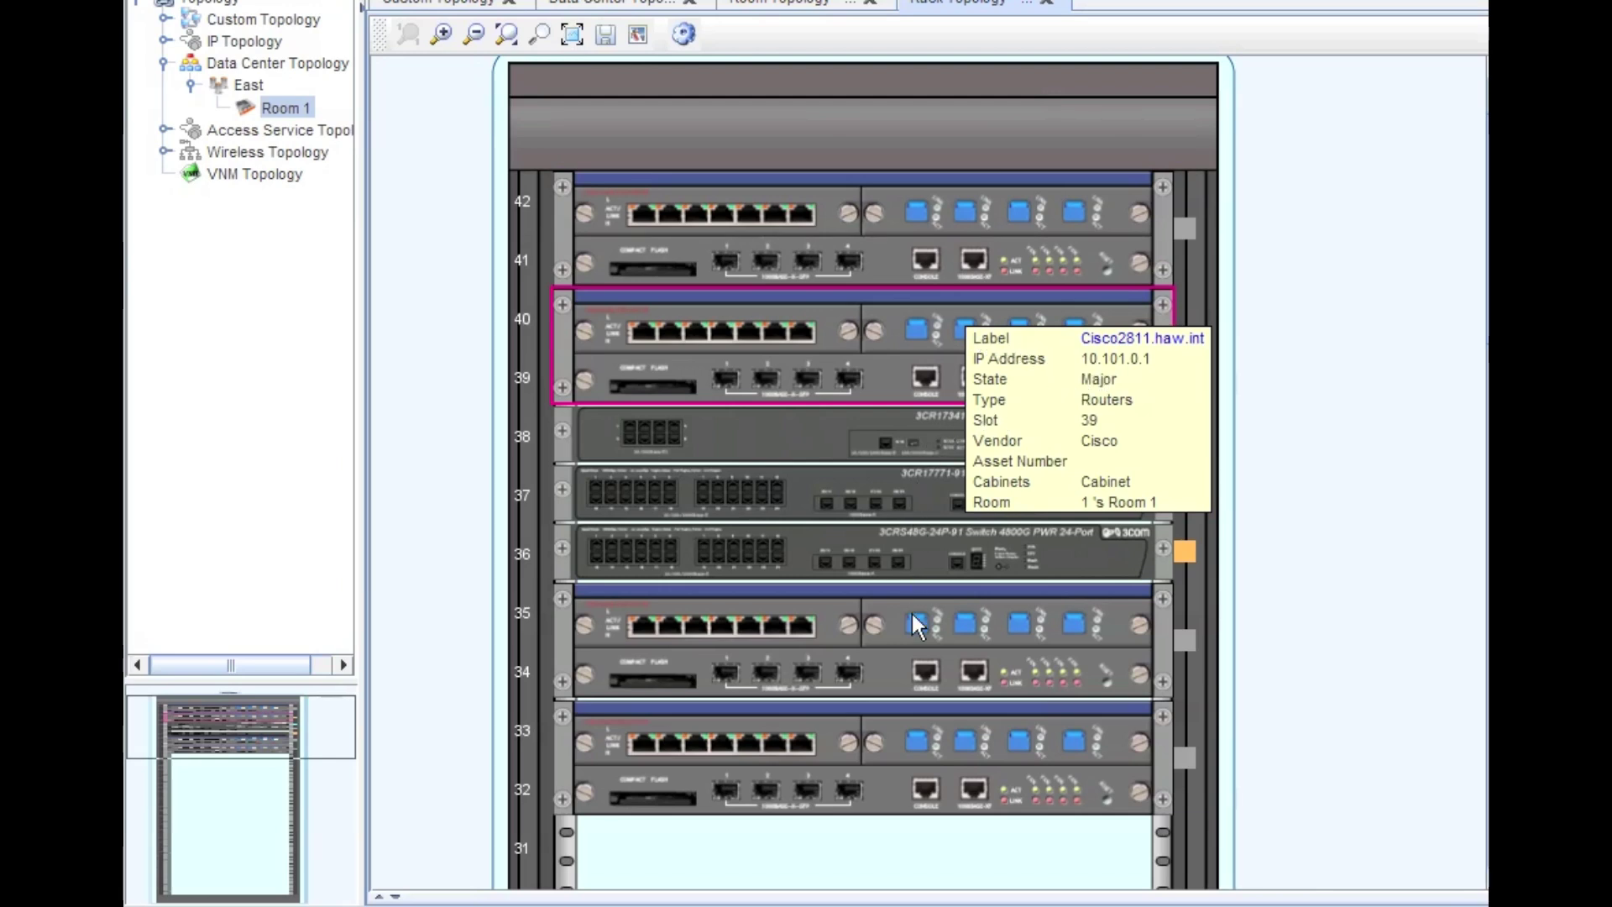
mouse_move(914, 618)
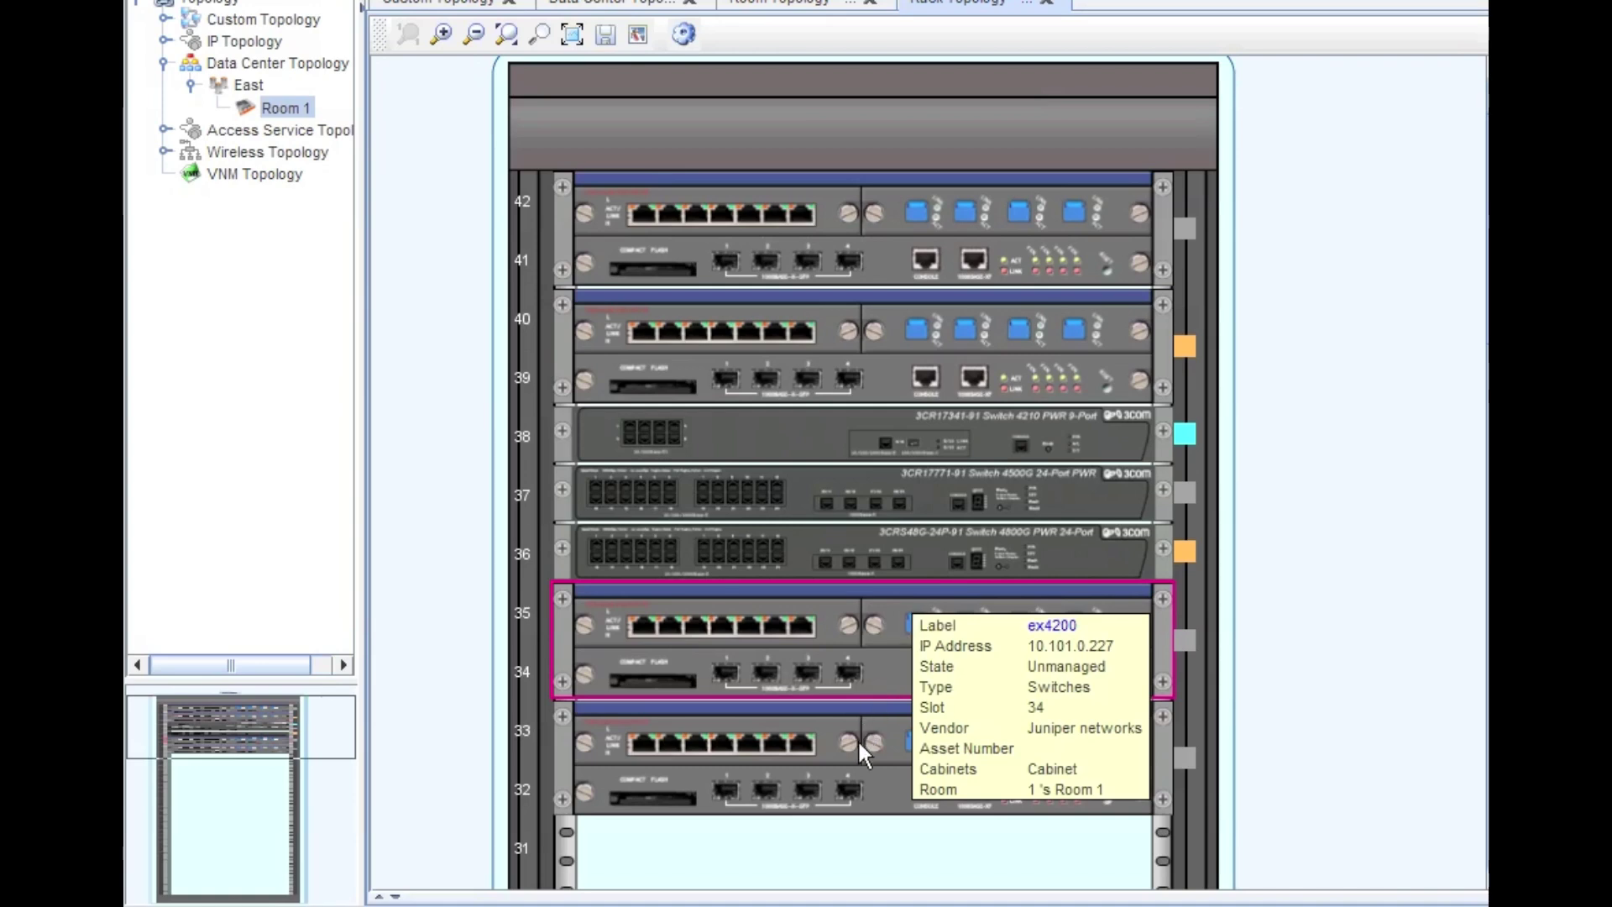
mouse_move(859, 742)
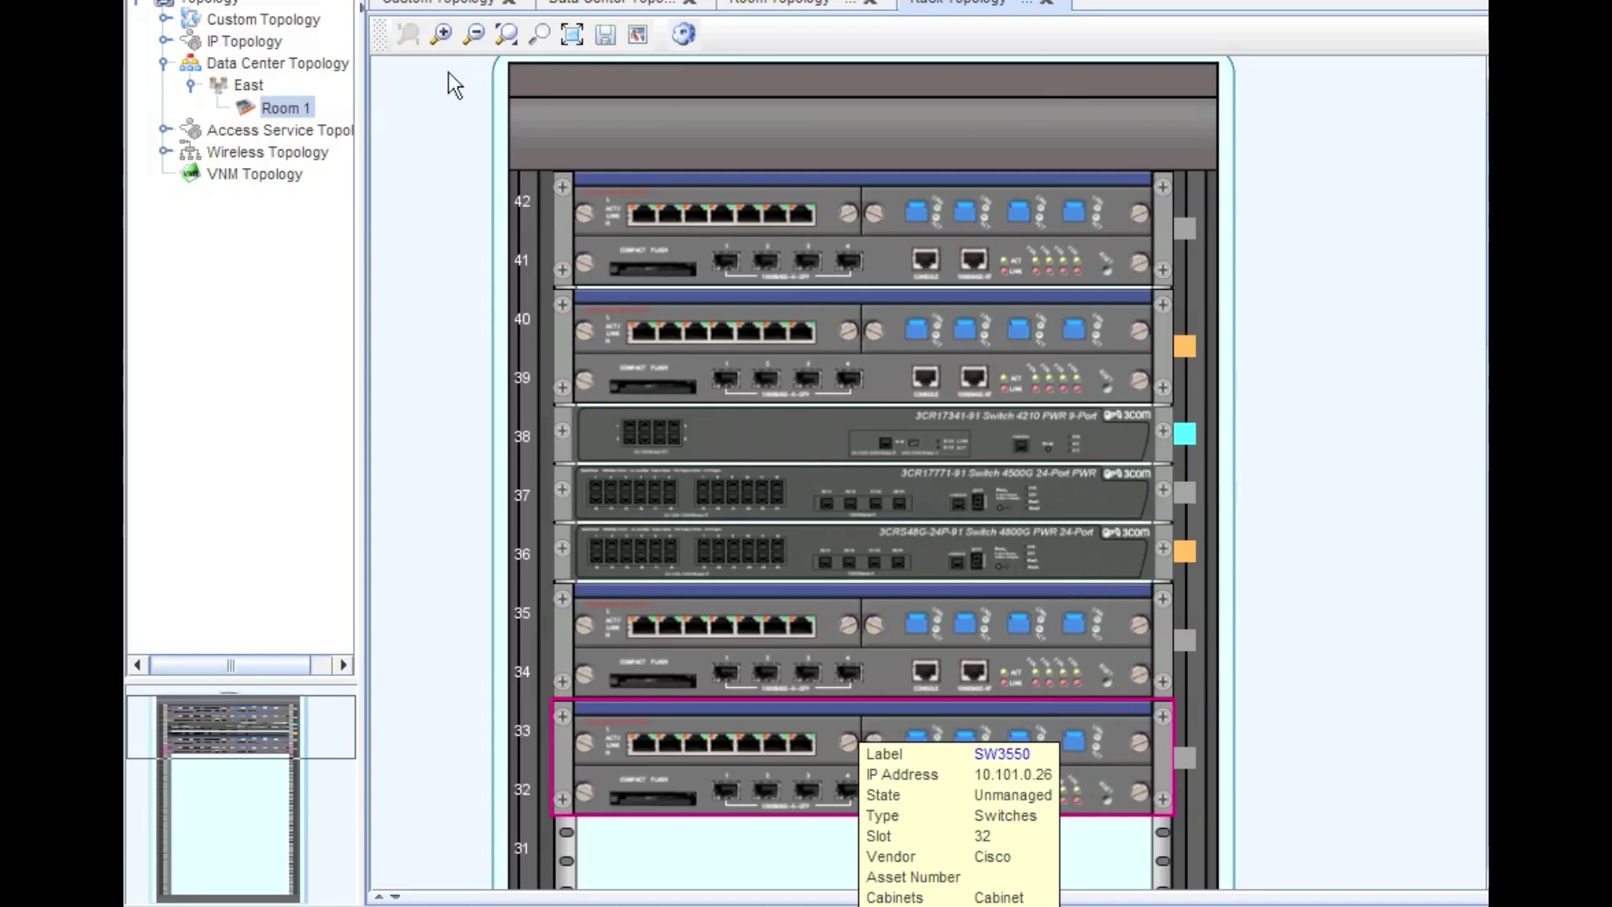
click(441, 35)
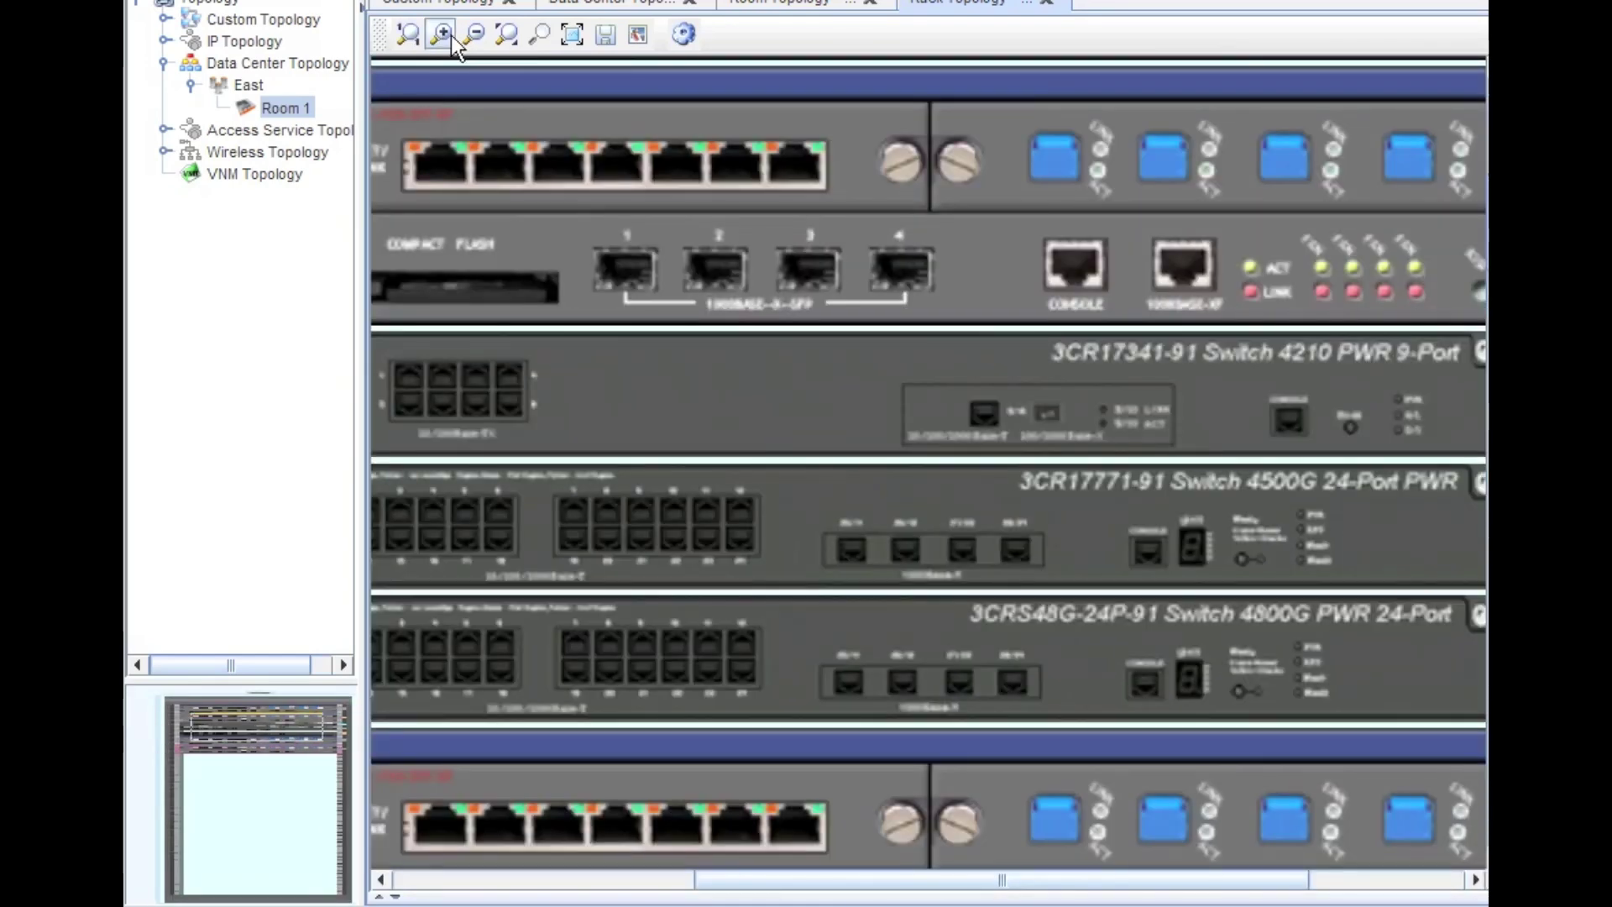
click(479, 37)
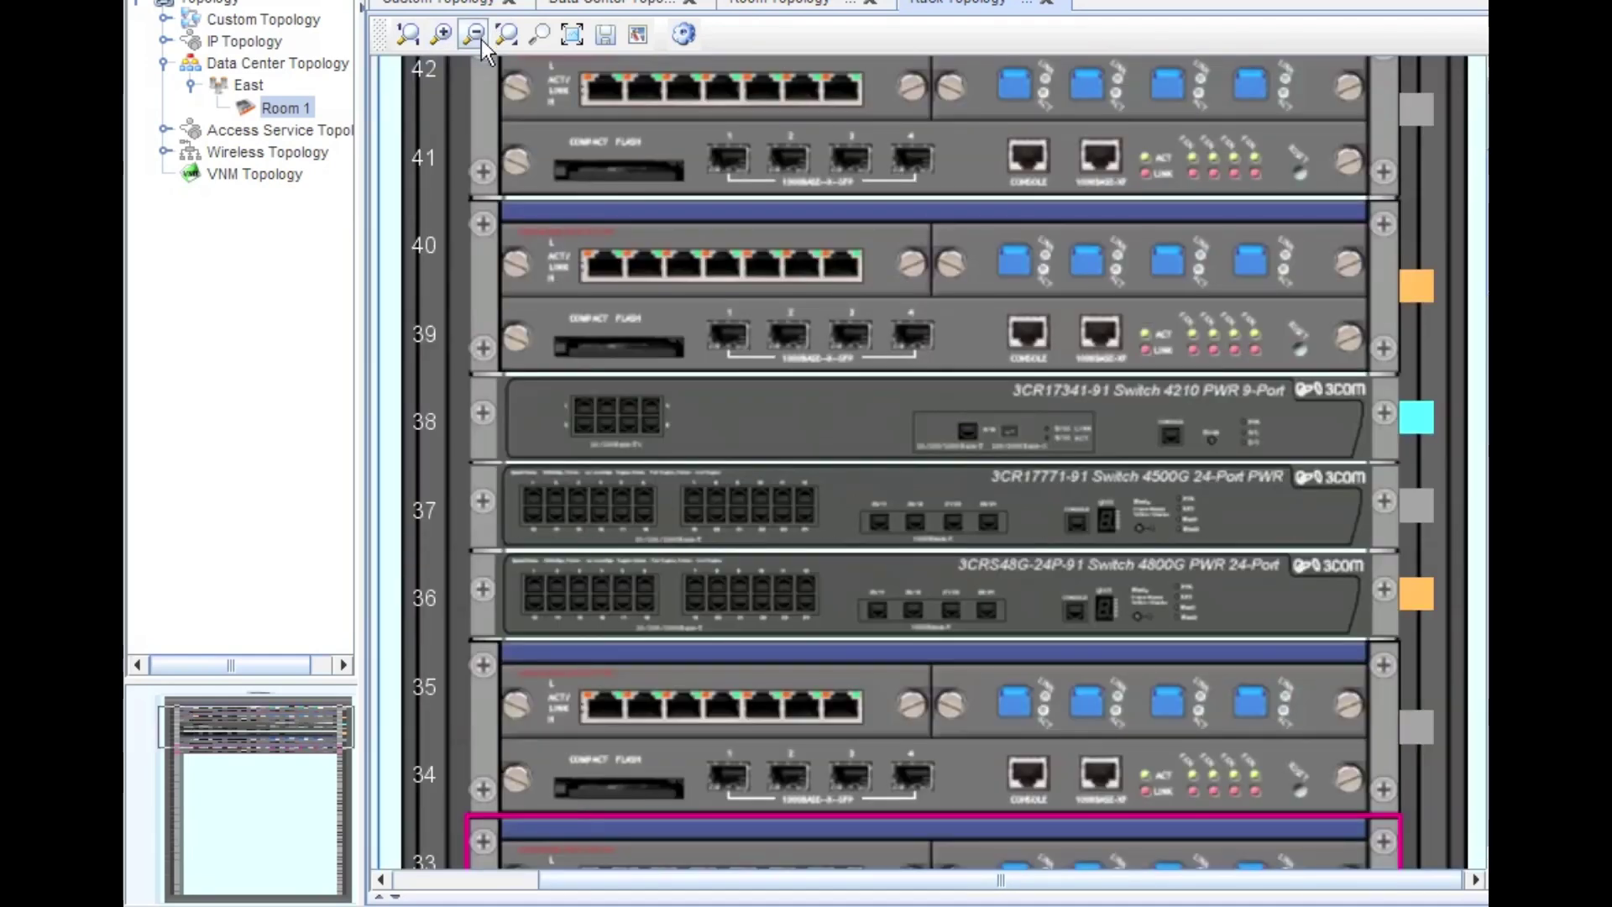
scroll(960, 517, down, 3)
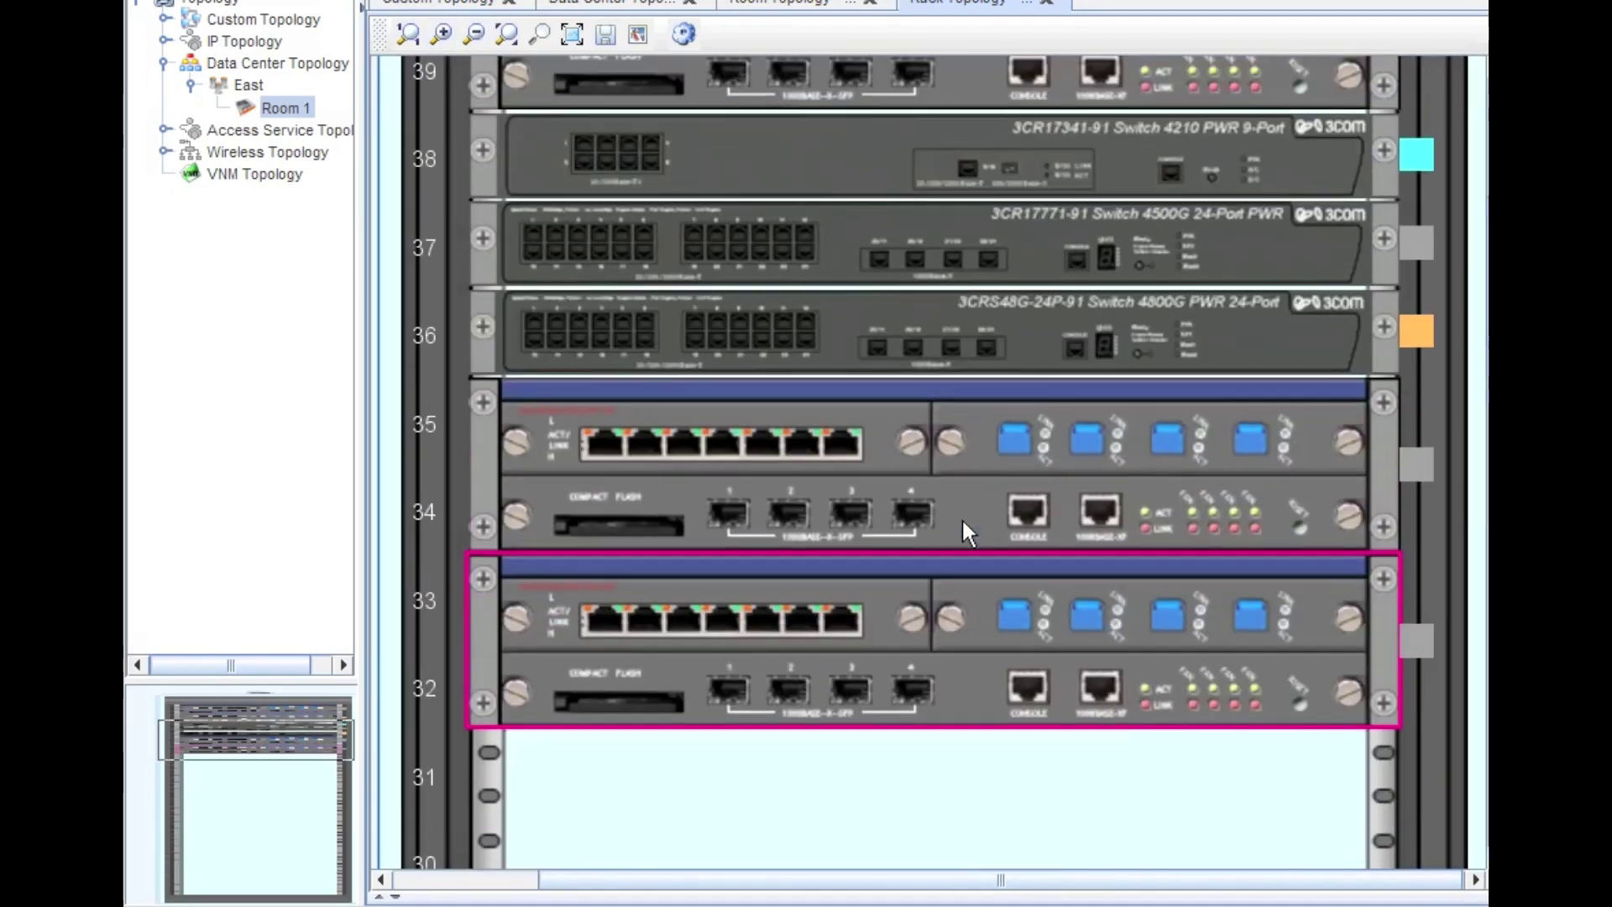
scroll(961, 517, up, 3)
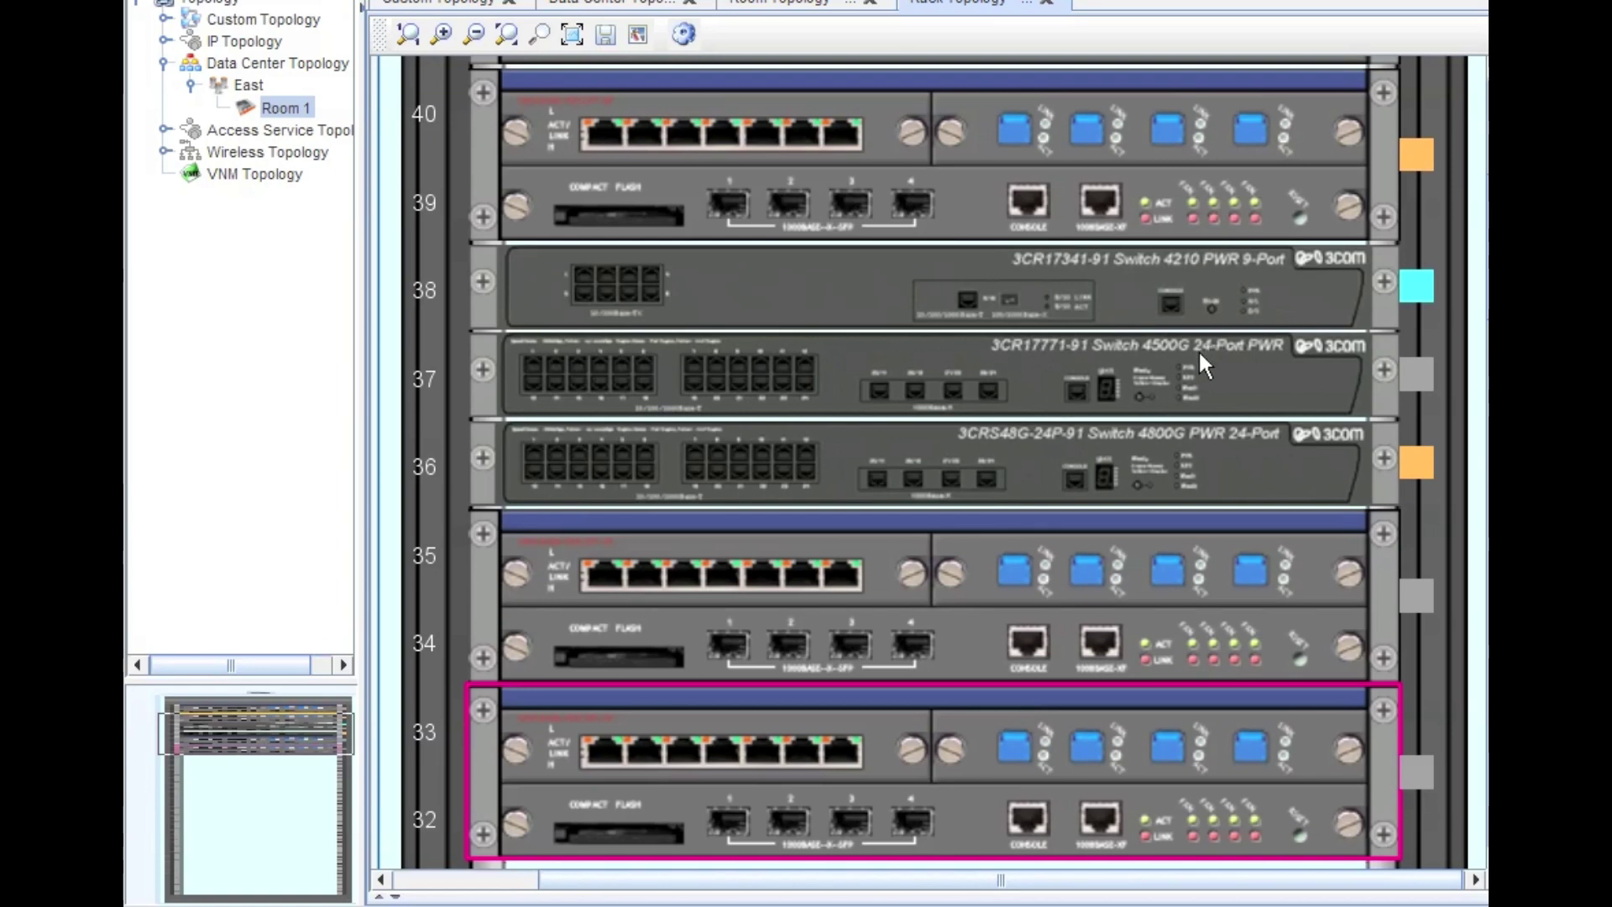
click(477, 35)
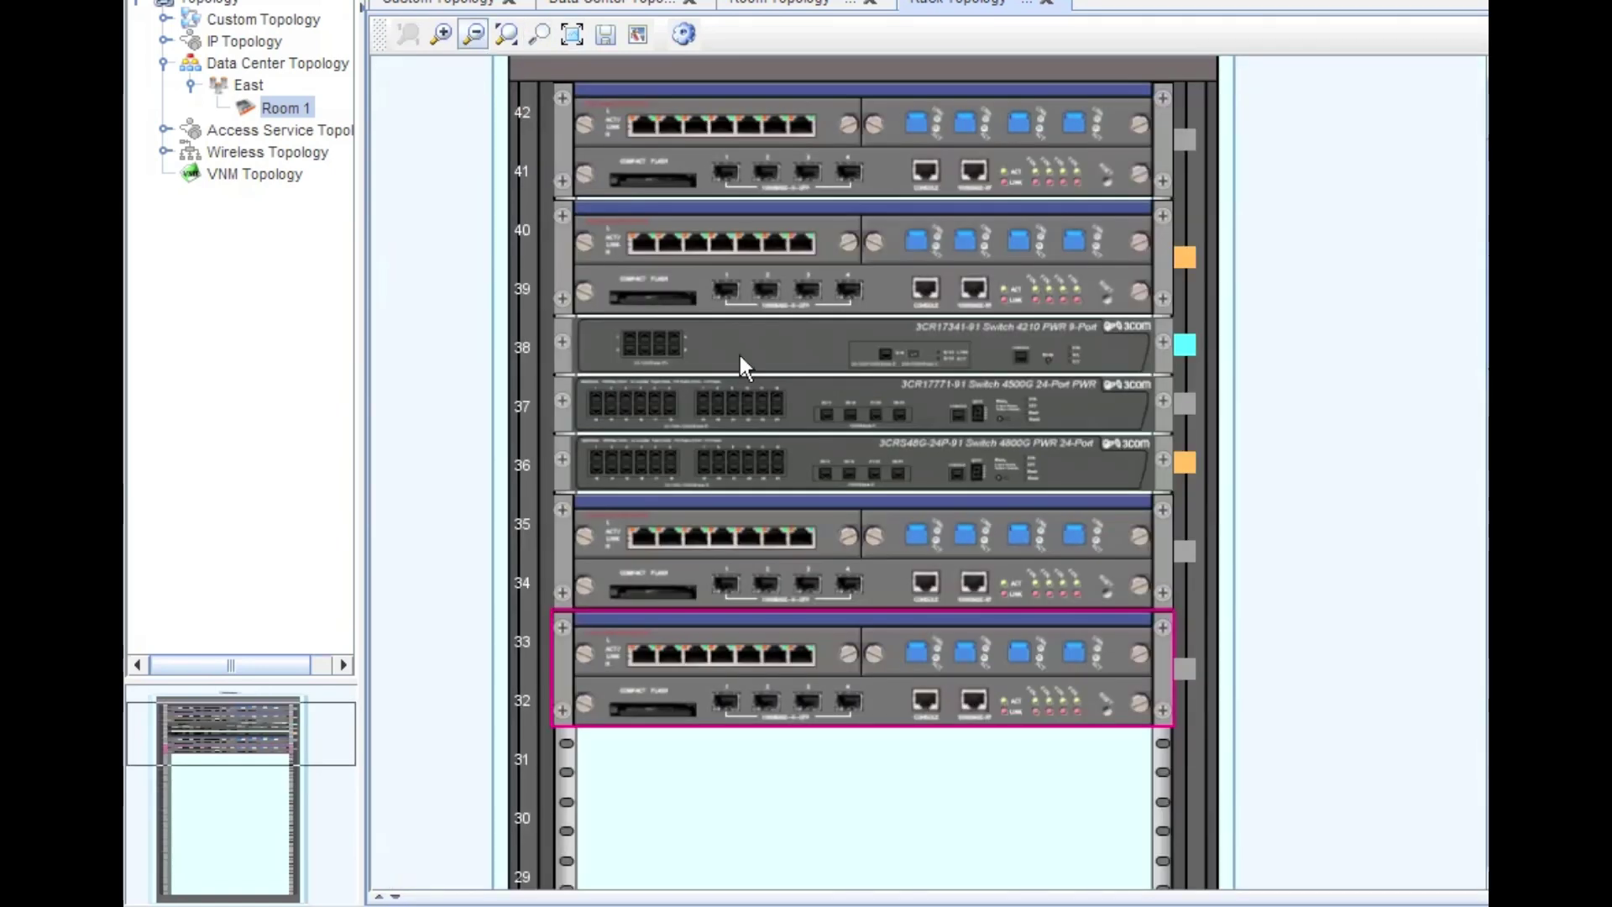
- From the rack background, add a new custom device icon labelled 'Cisco 3560 24 Port'
right_click(1337, 590)
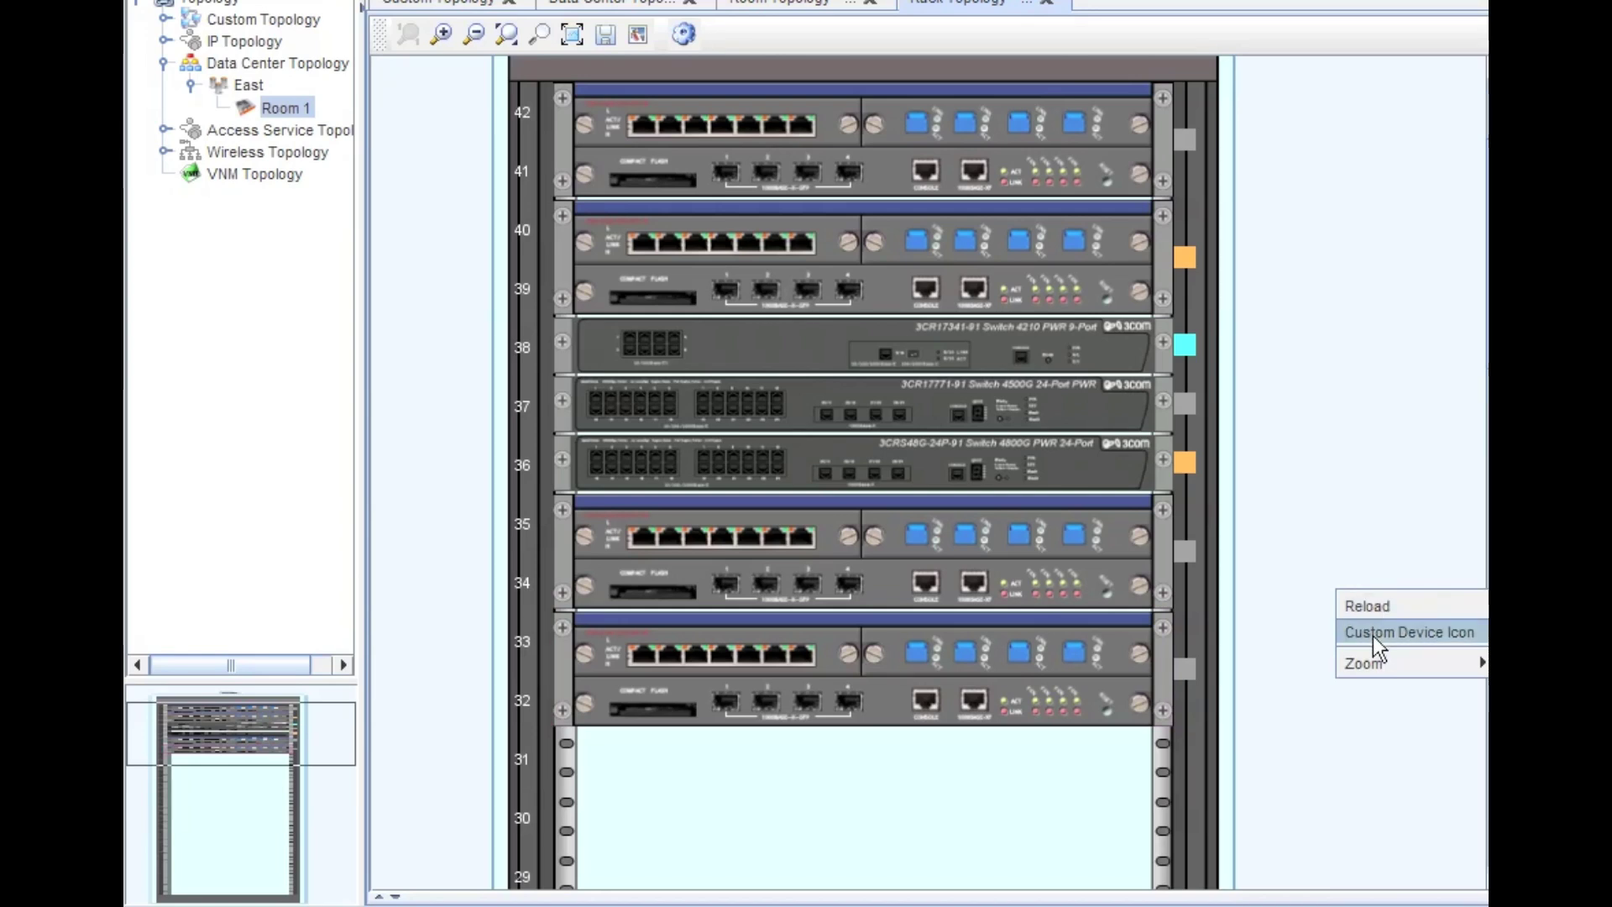
right_click(1248, 561)
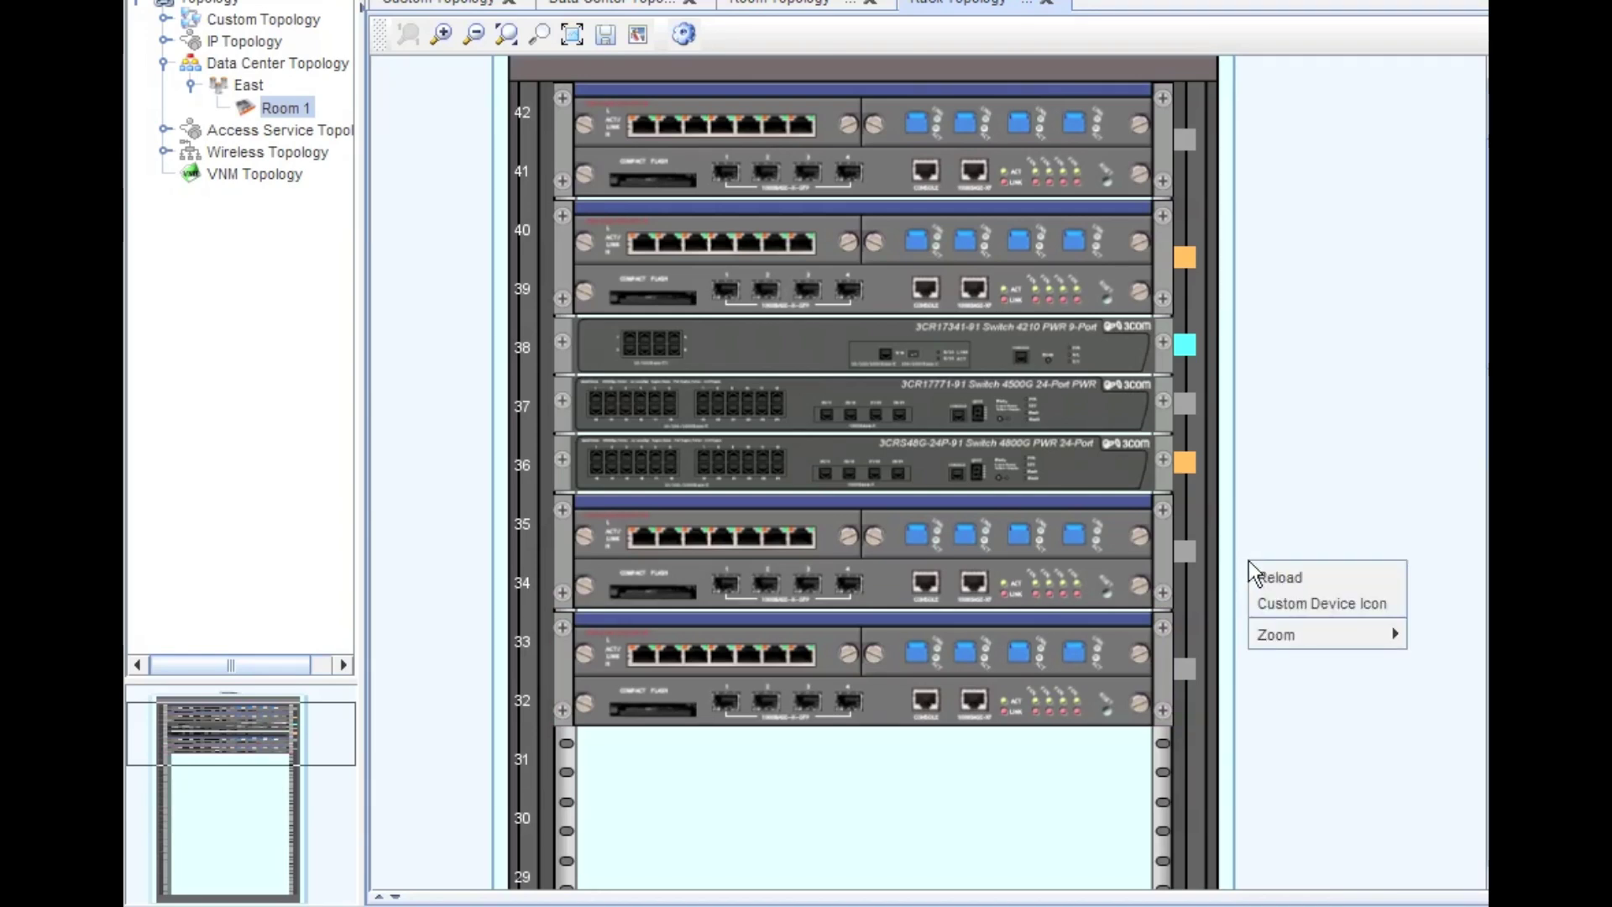
click(1273, 591)
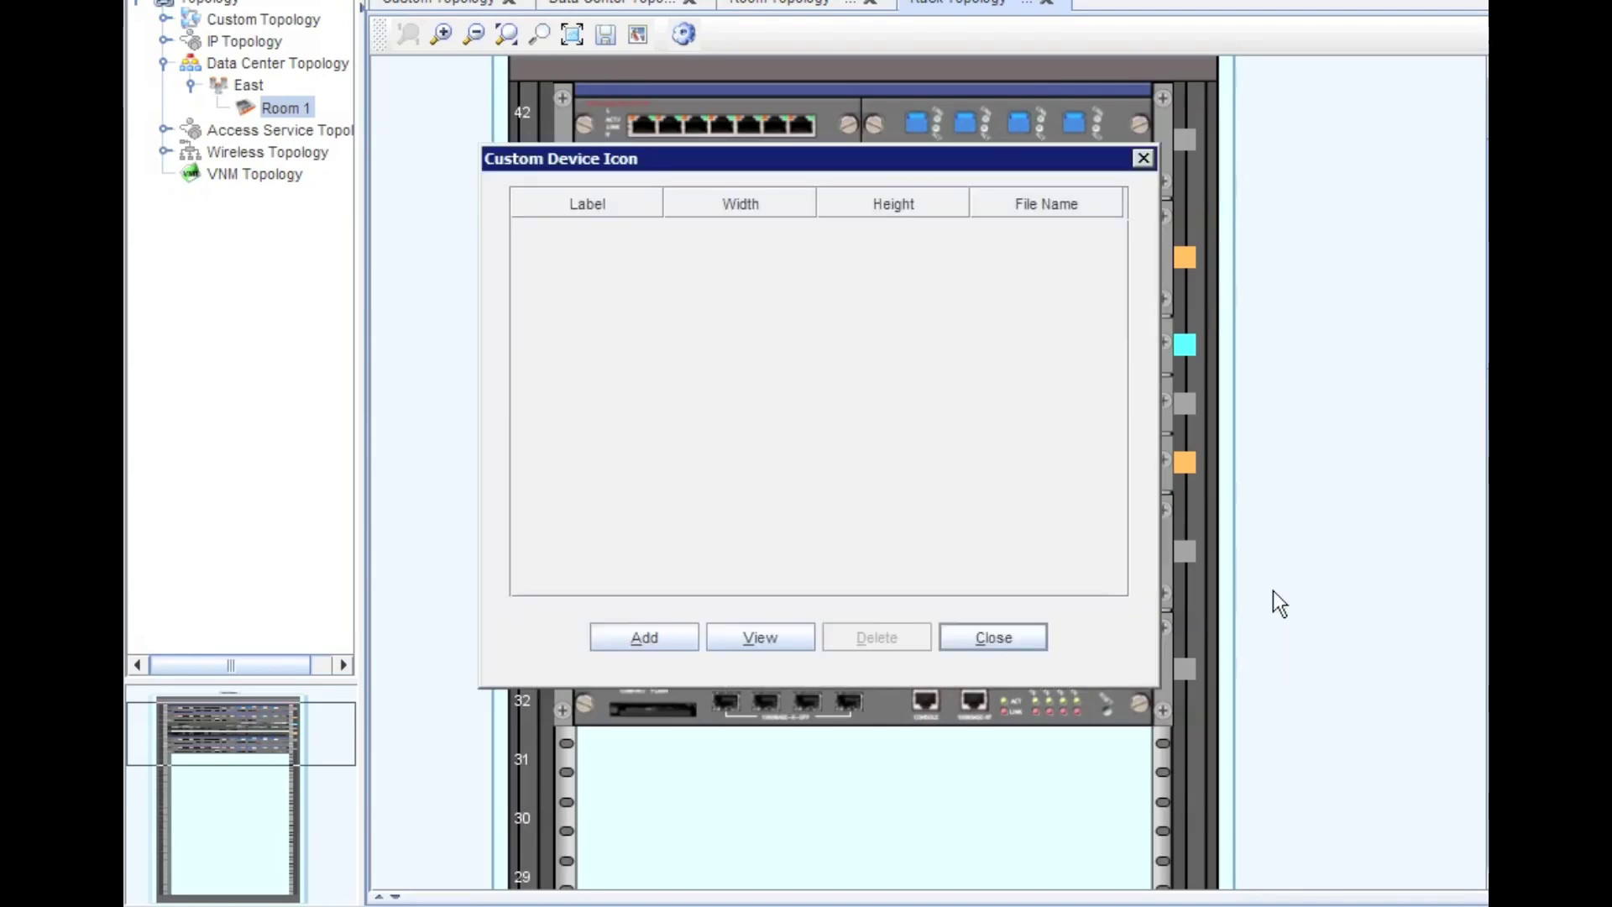
click(663, 632)
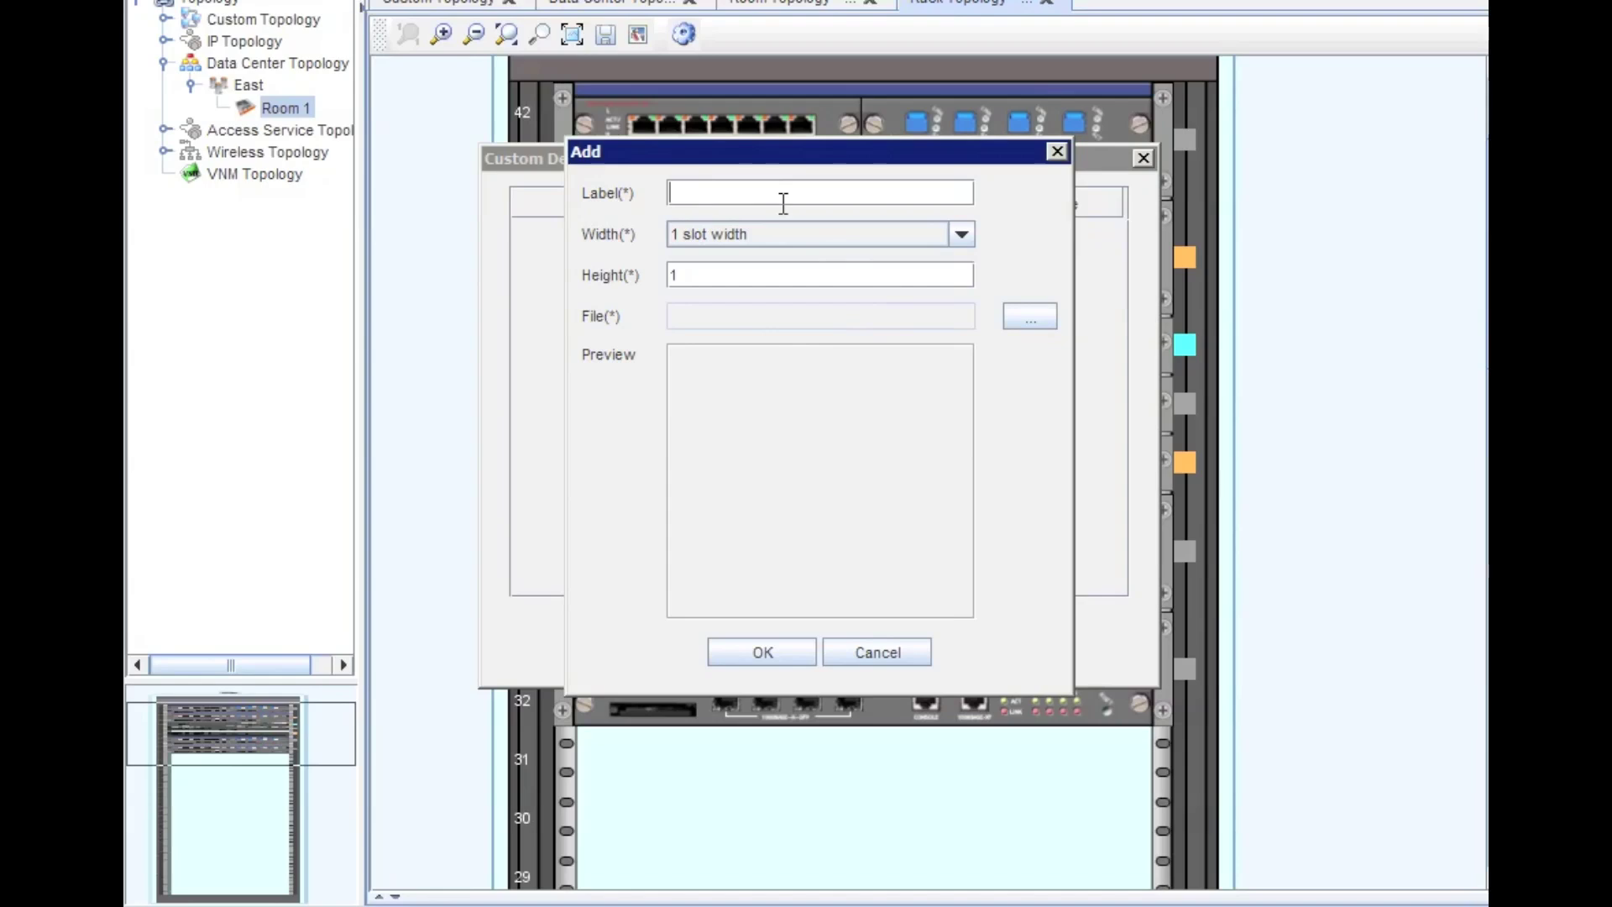
text(Cisco #560)
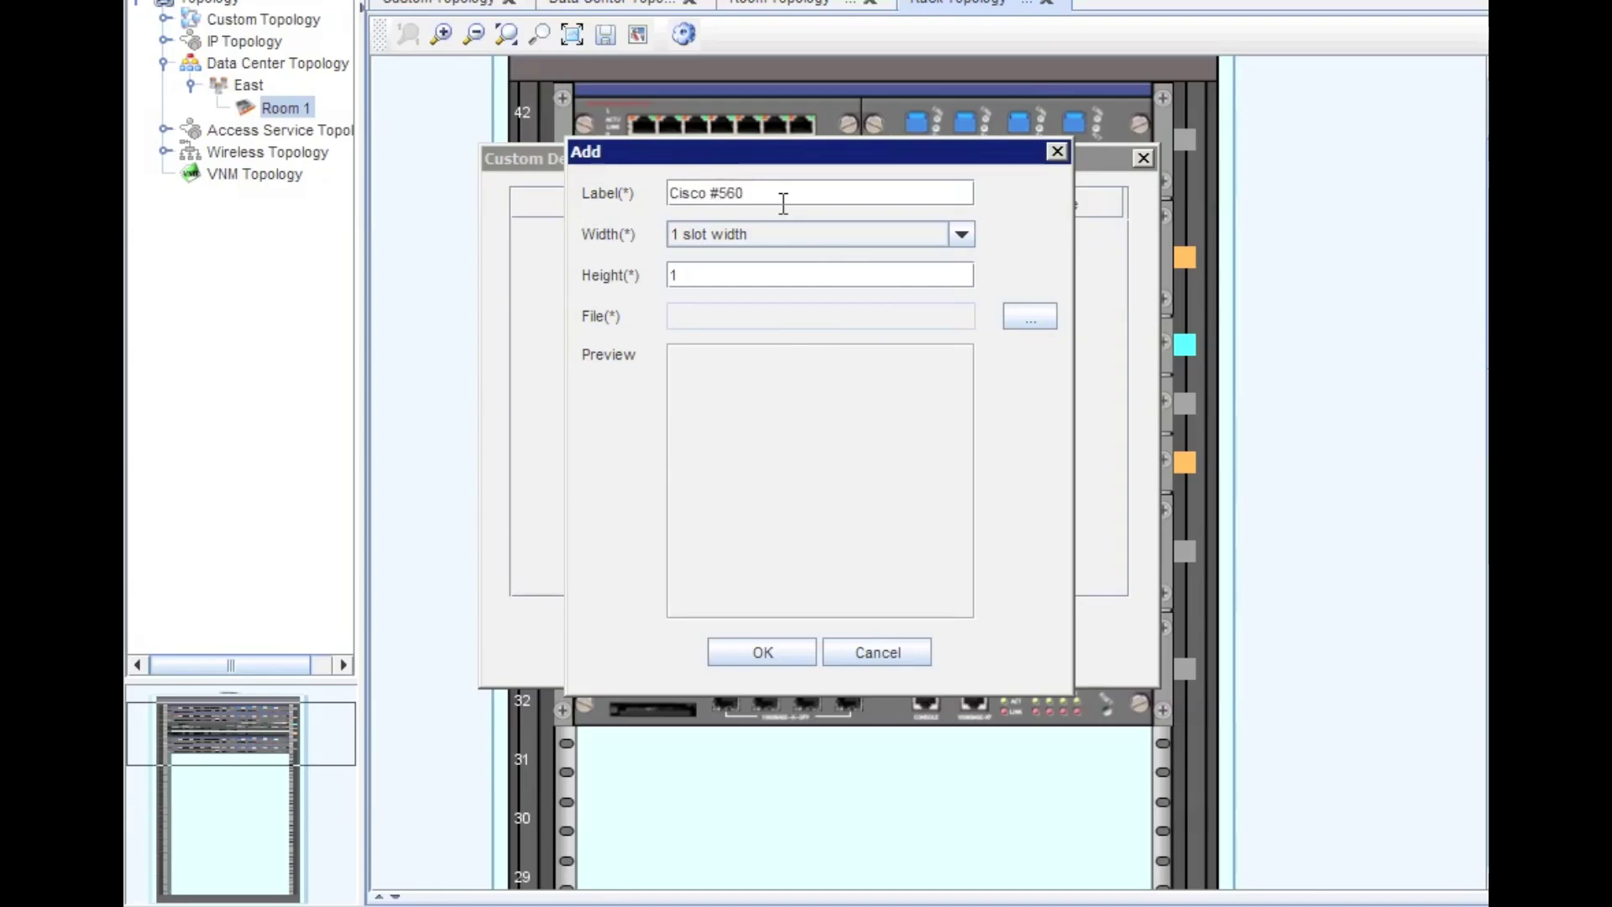
key(BackSpace)
key(BackSpace)
key(BackSpace)
key(BackSpace)
text(3560 24 Port)
- Set the icon's file to custom_1324313714101.png from the Data Center Topology folder
click(1024, 320)
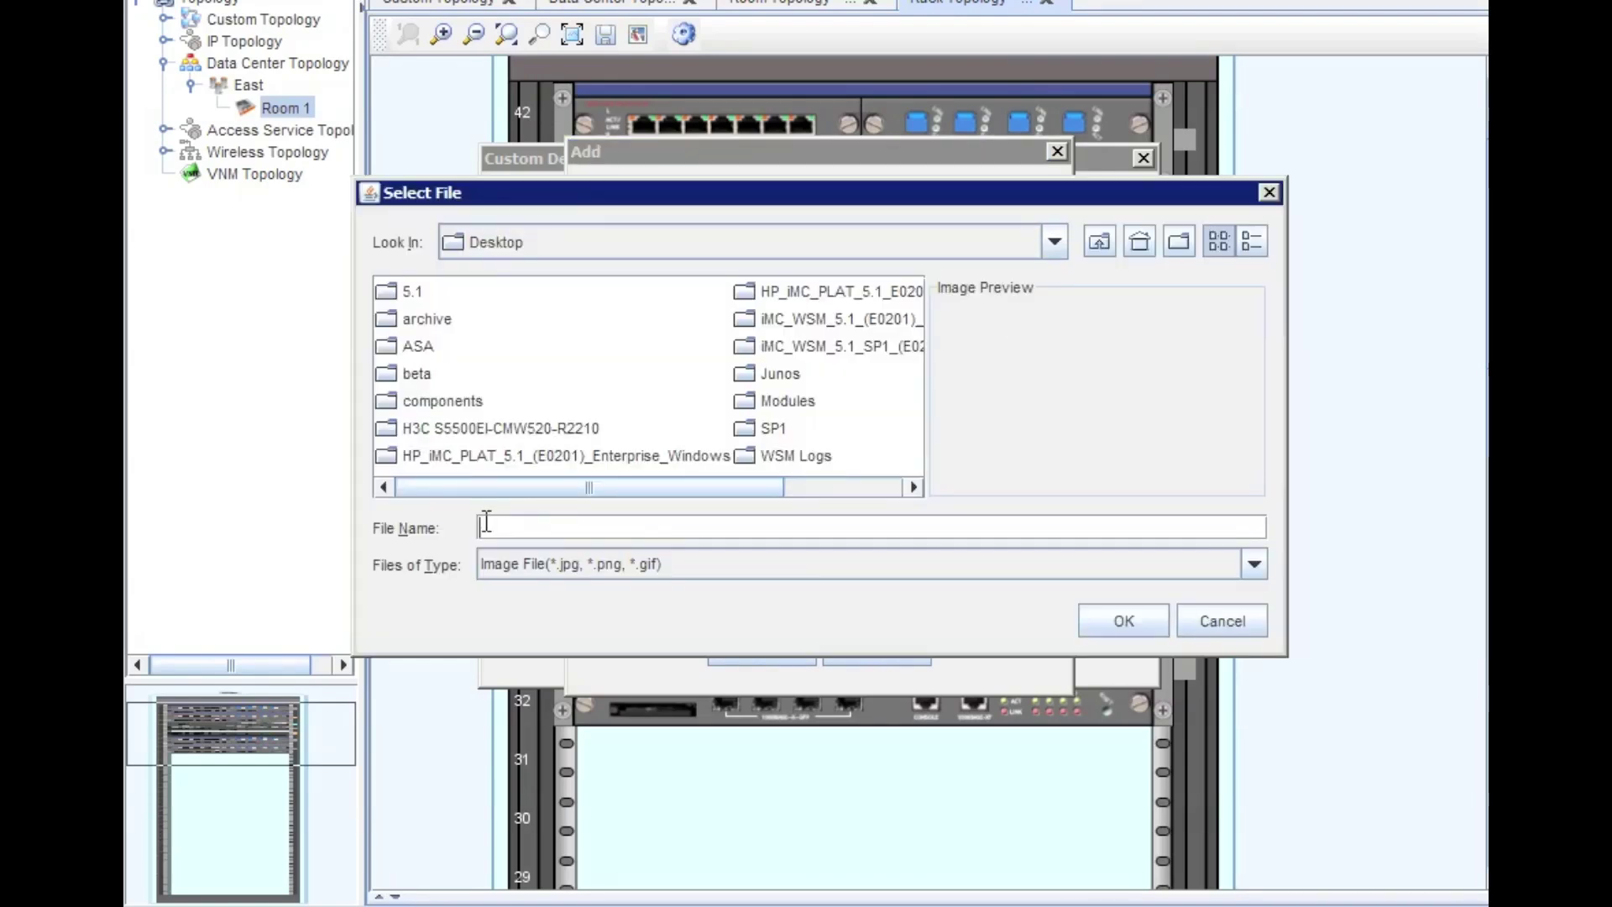
text(\\10.101.0.51\files\work\YouTube Video Project\Data Center Topology)
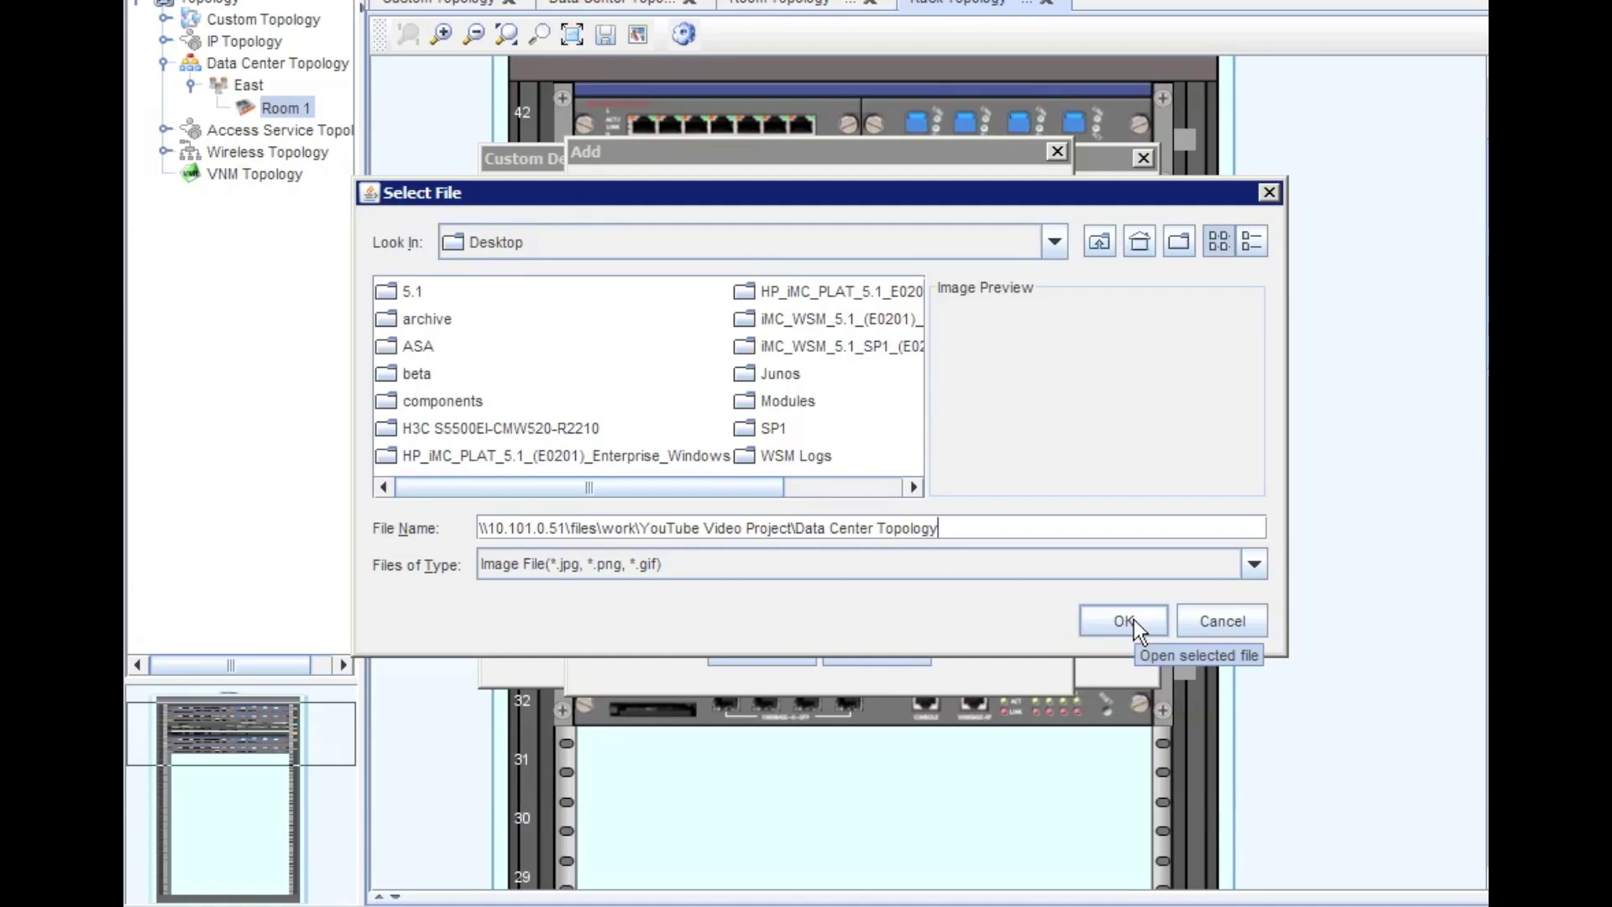
text(\)
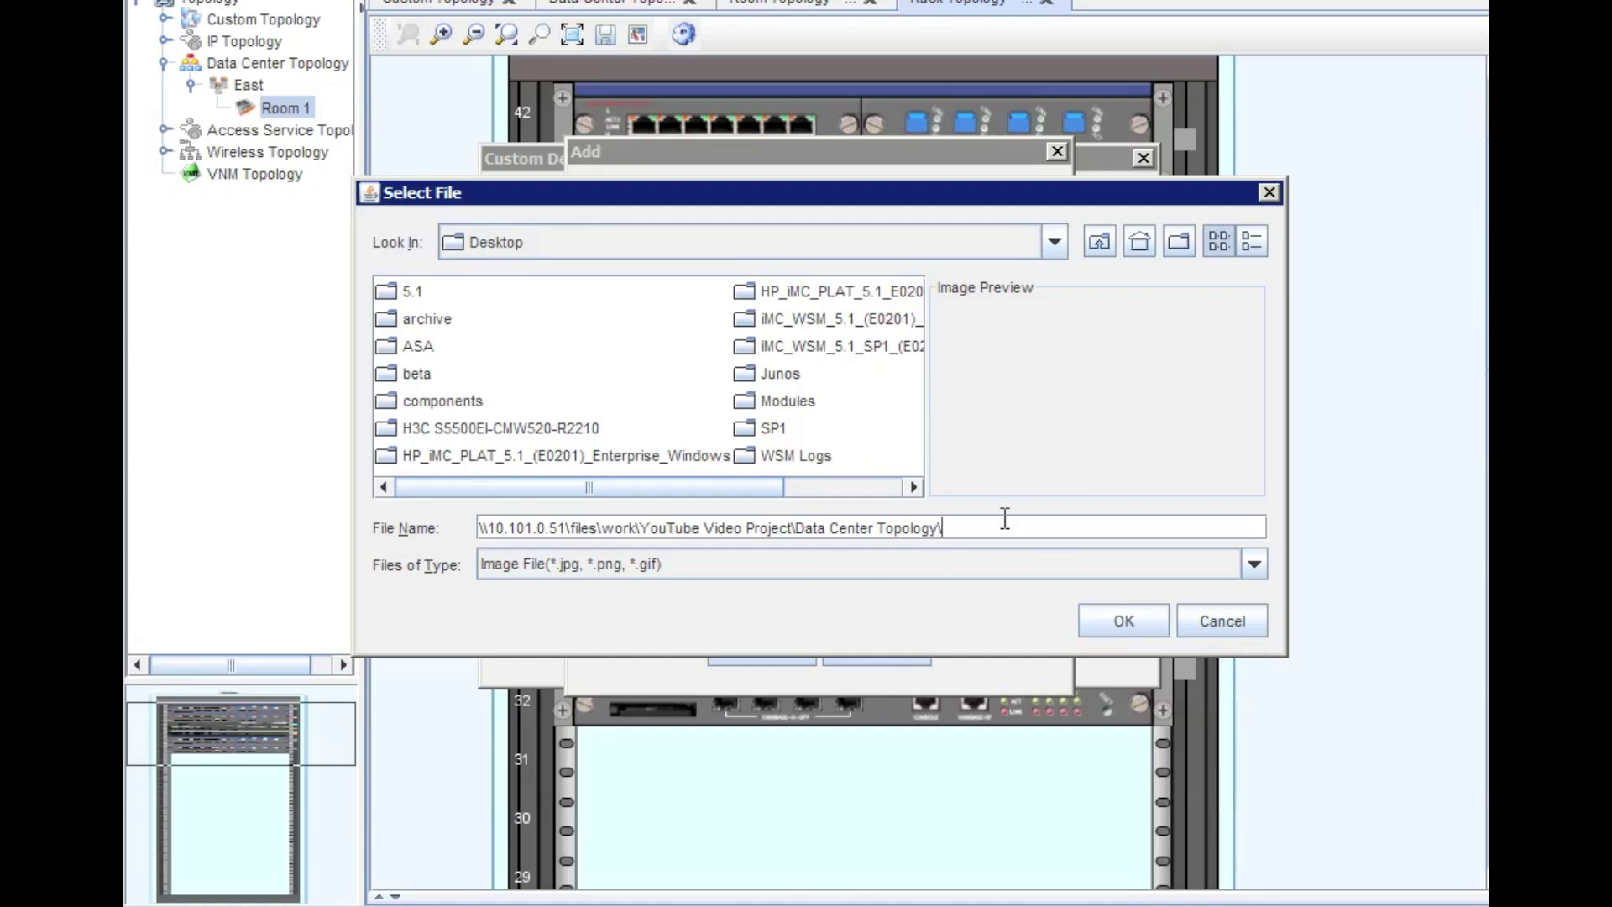
key(Return)
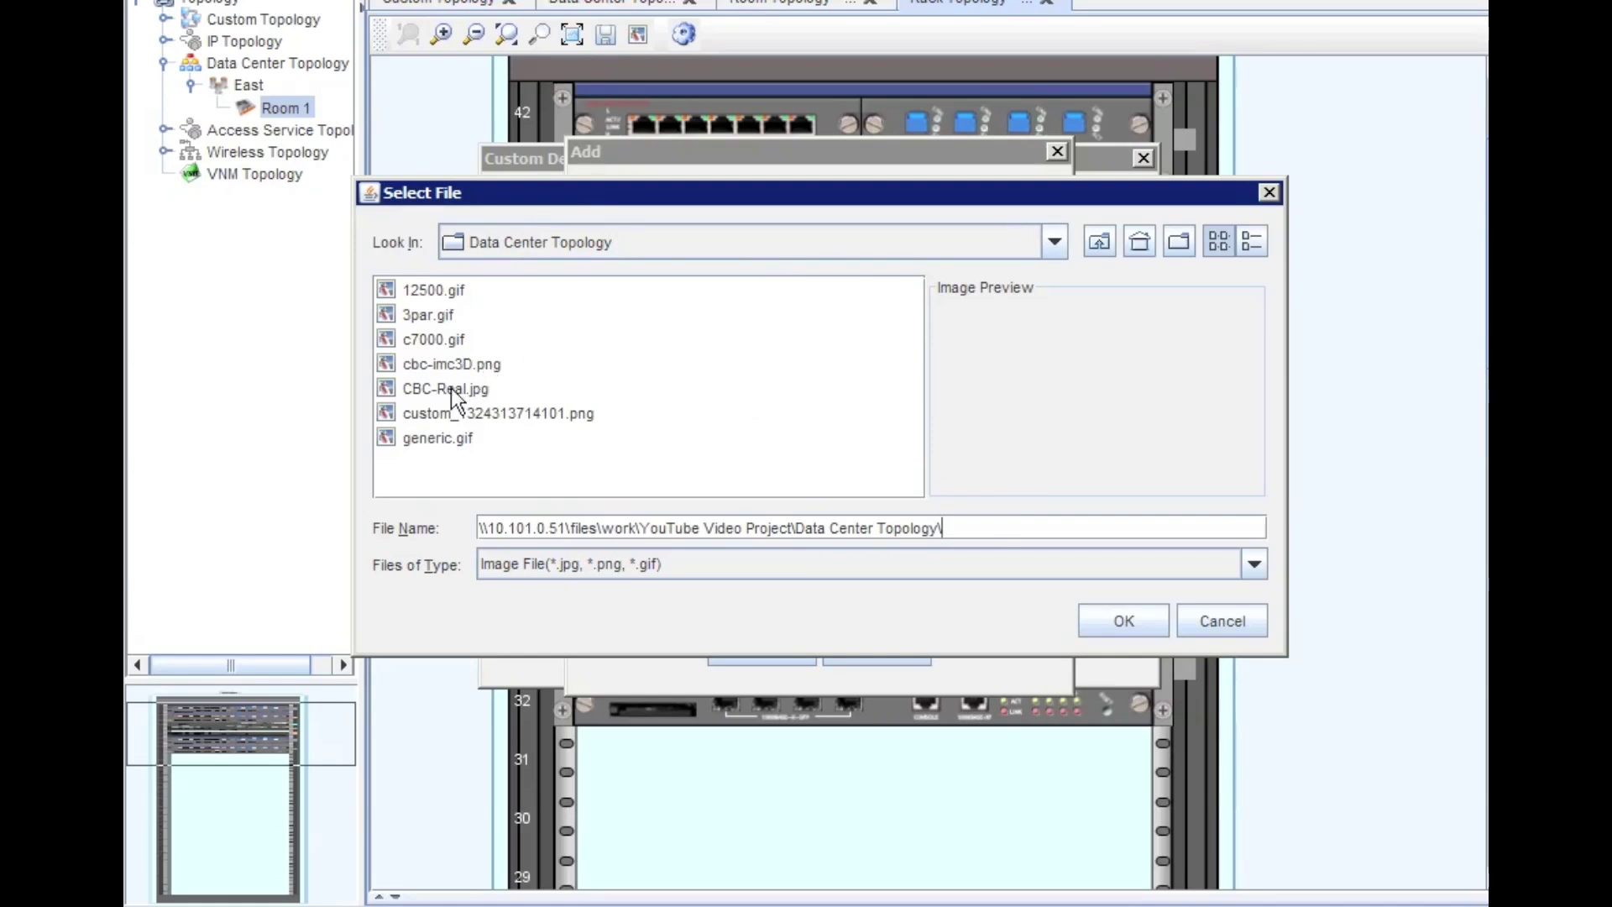
click(487, 415)
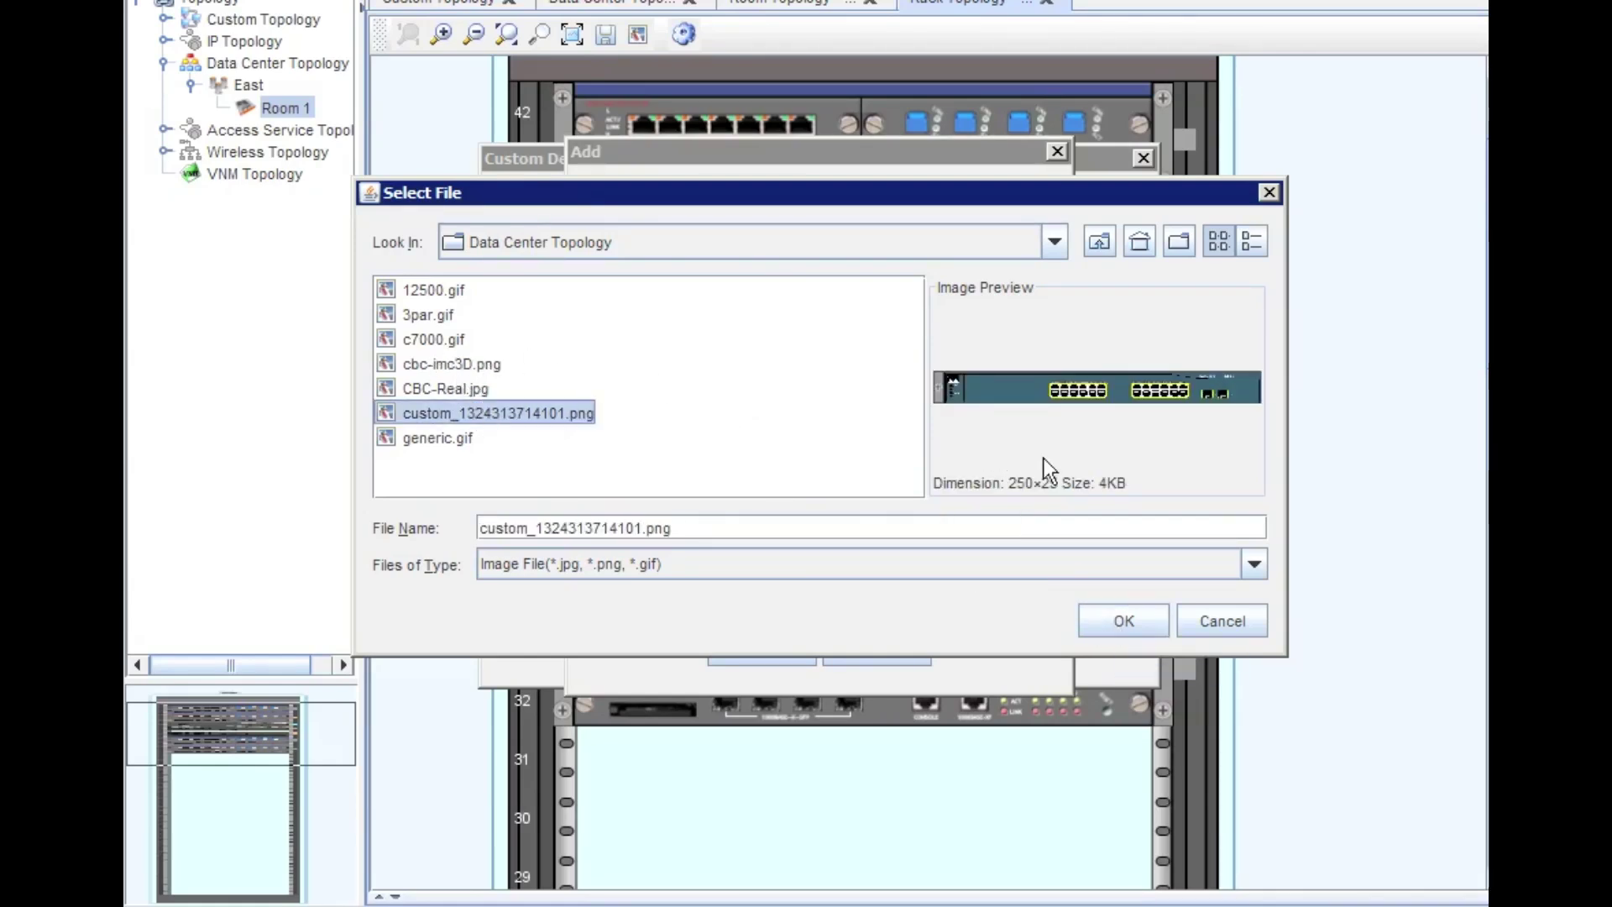
click(1117, 622)
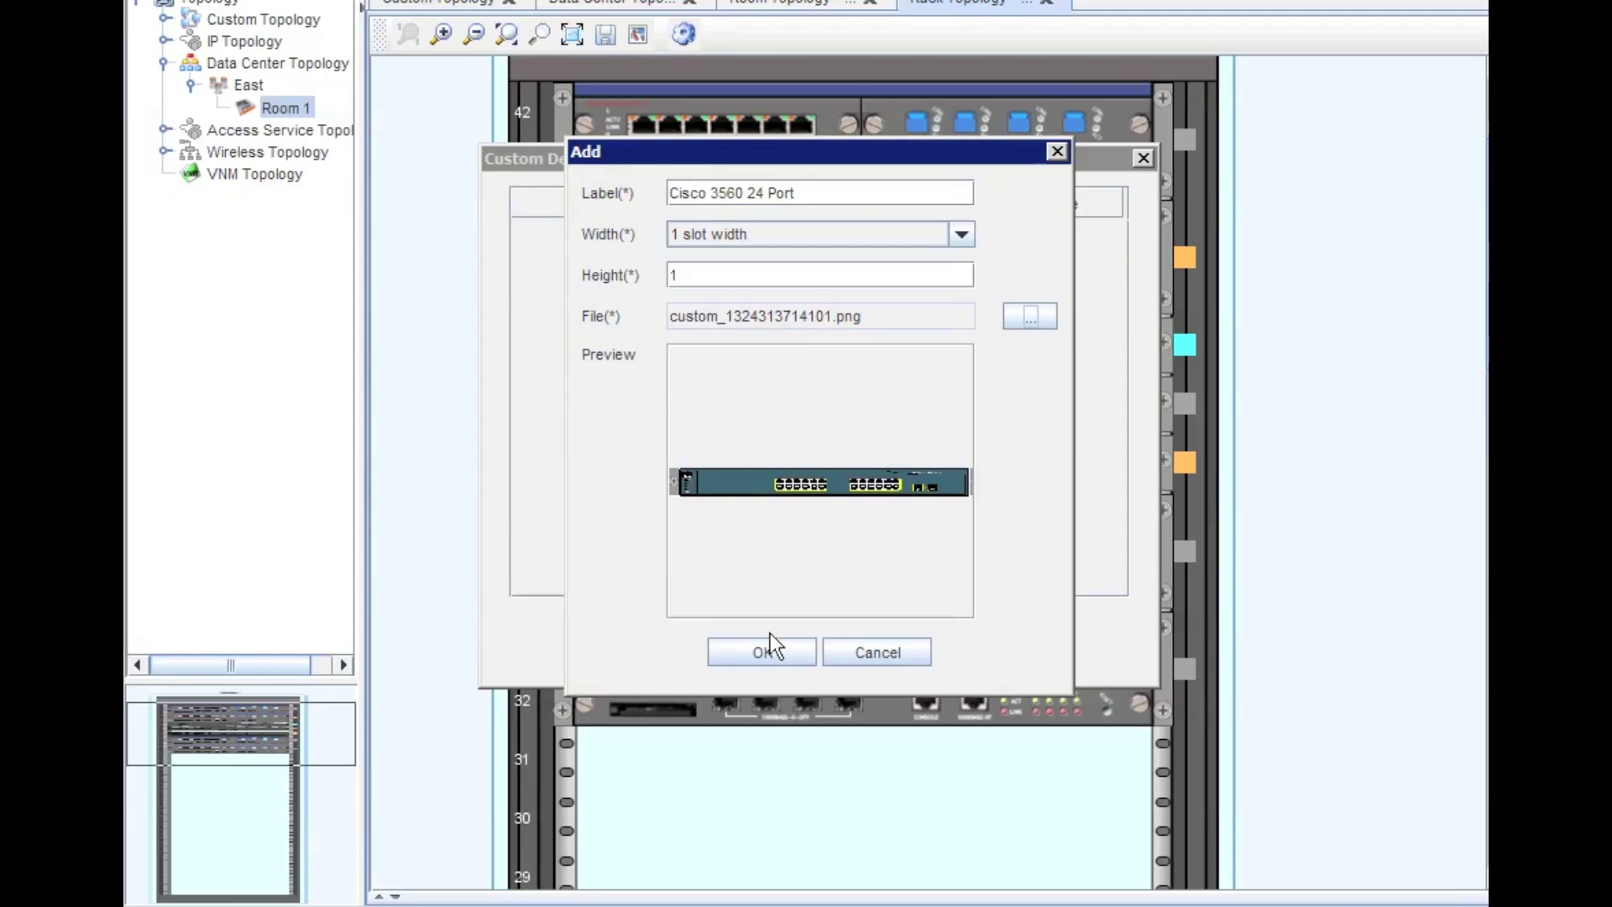
- Confirm the new Cisco 3560 24 Port icon and close the icon manager
click(756, 653)
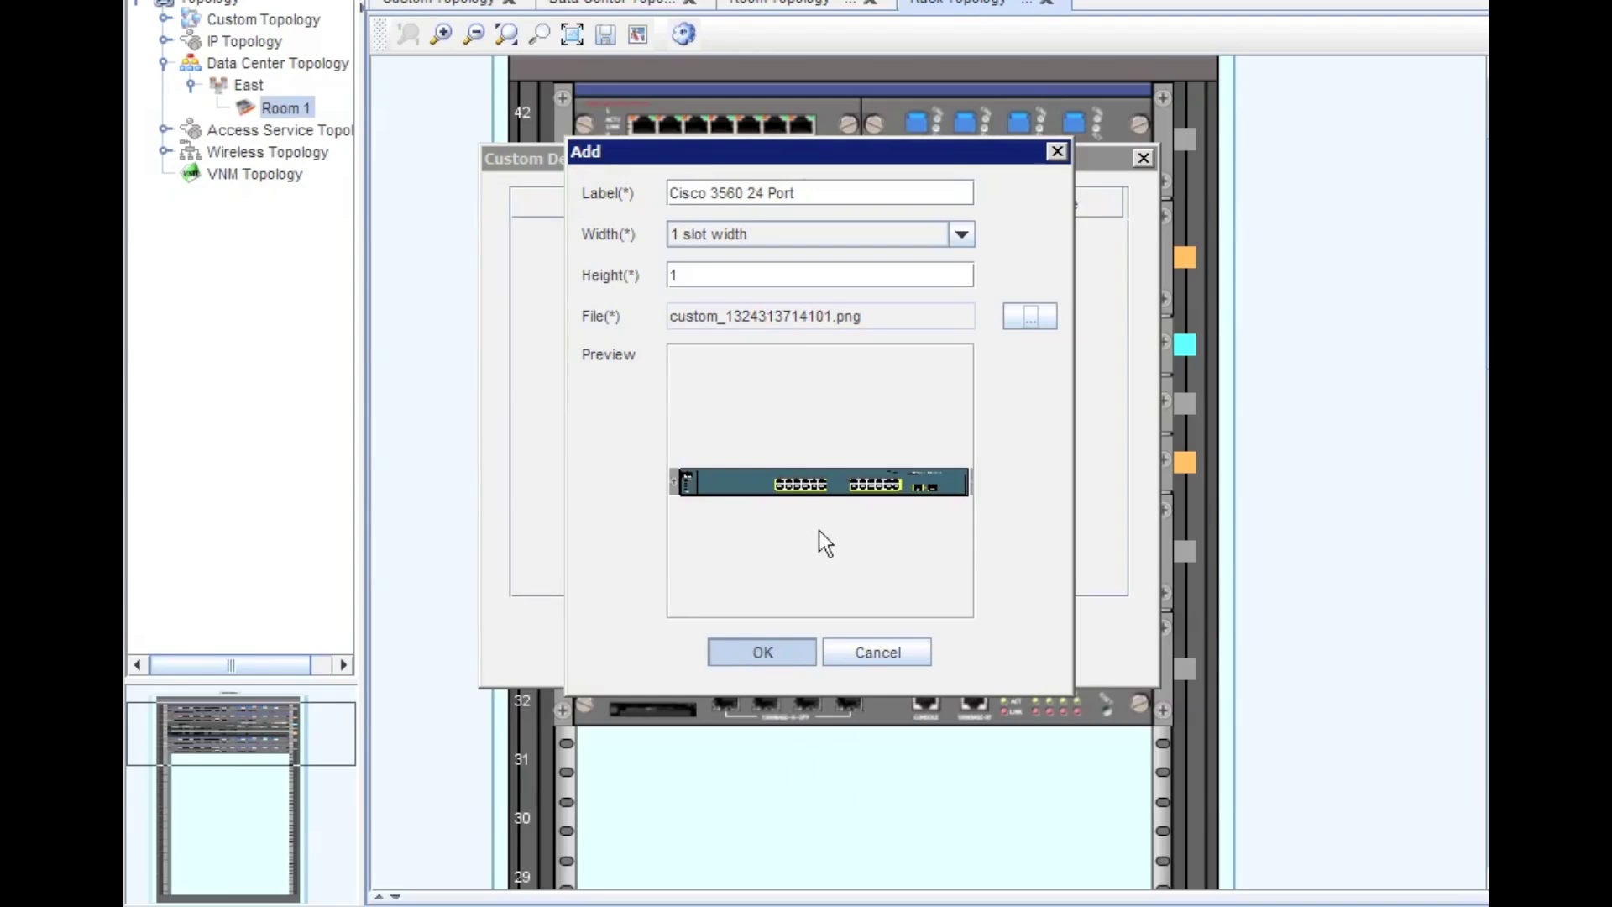
click(766, 657)
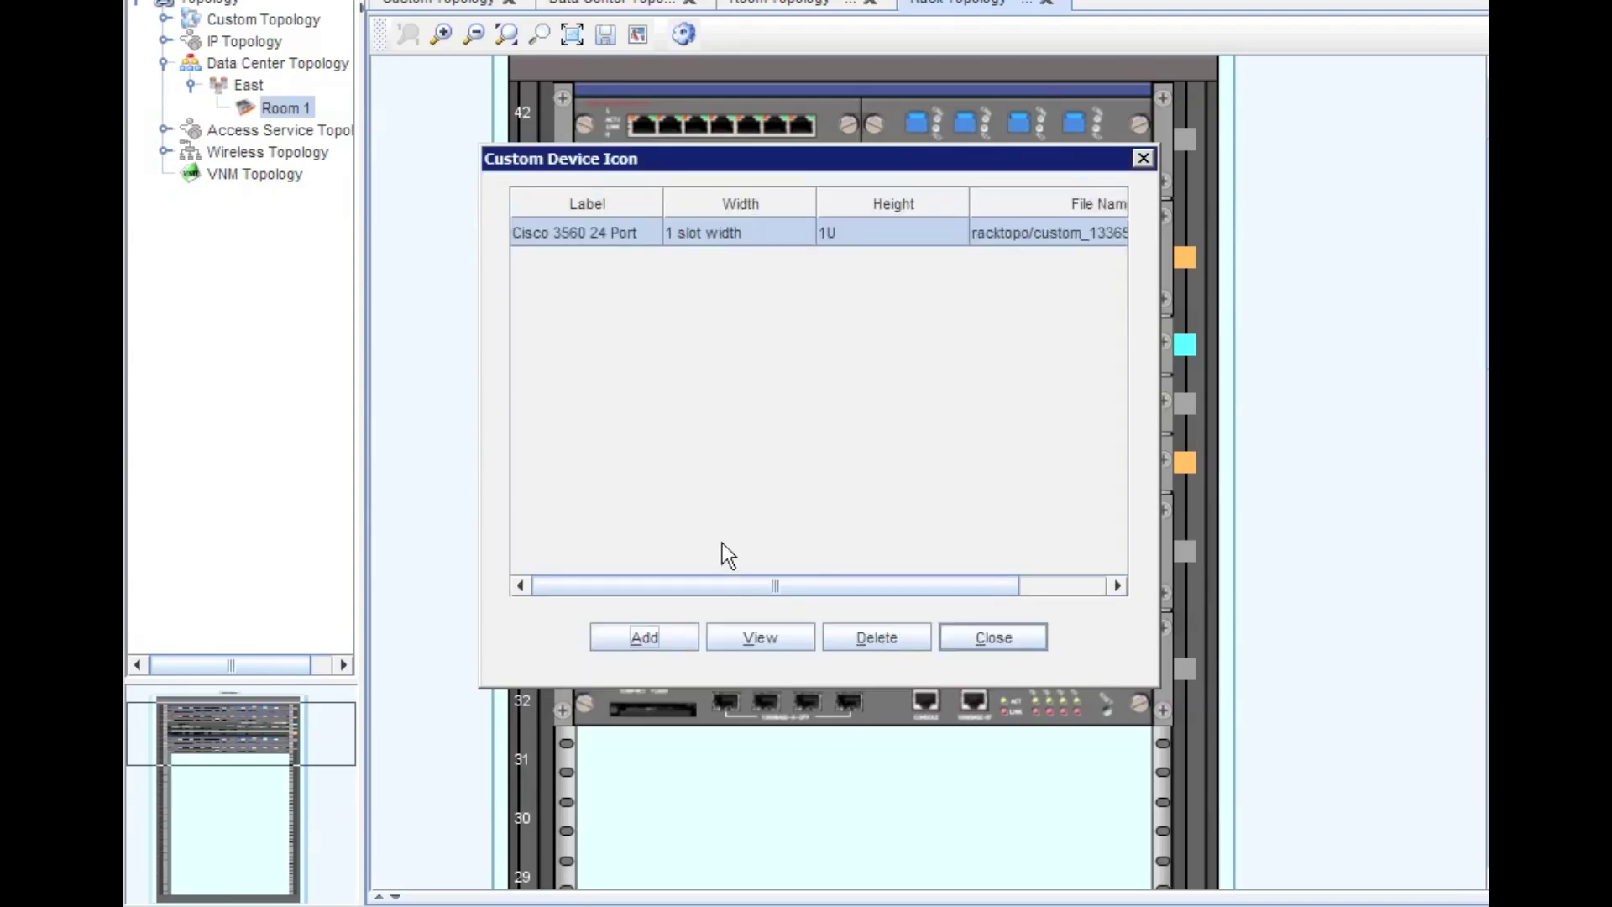
click(981, 634)
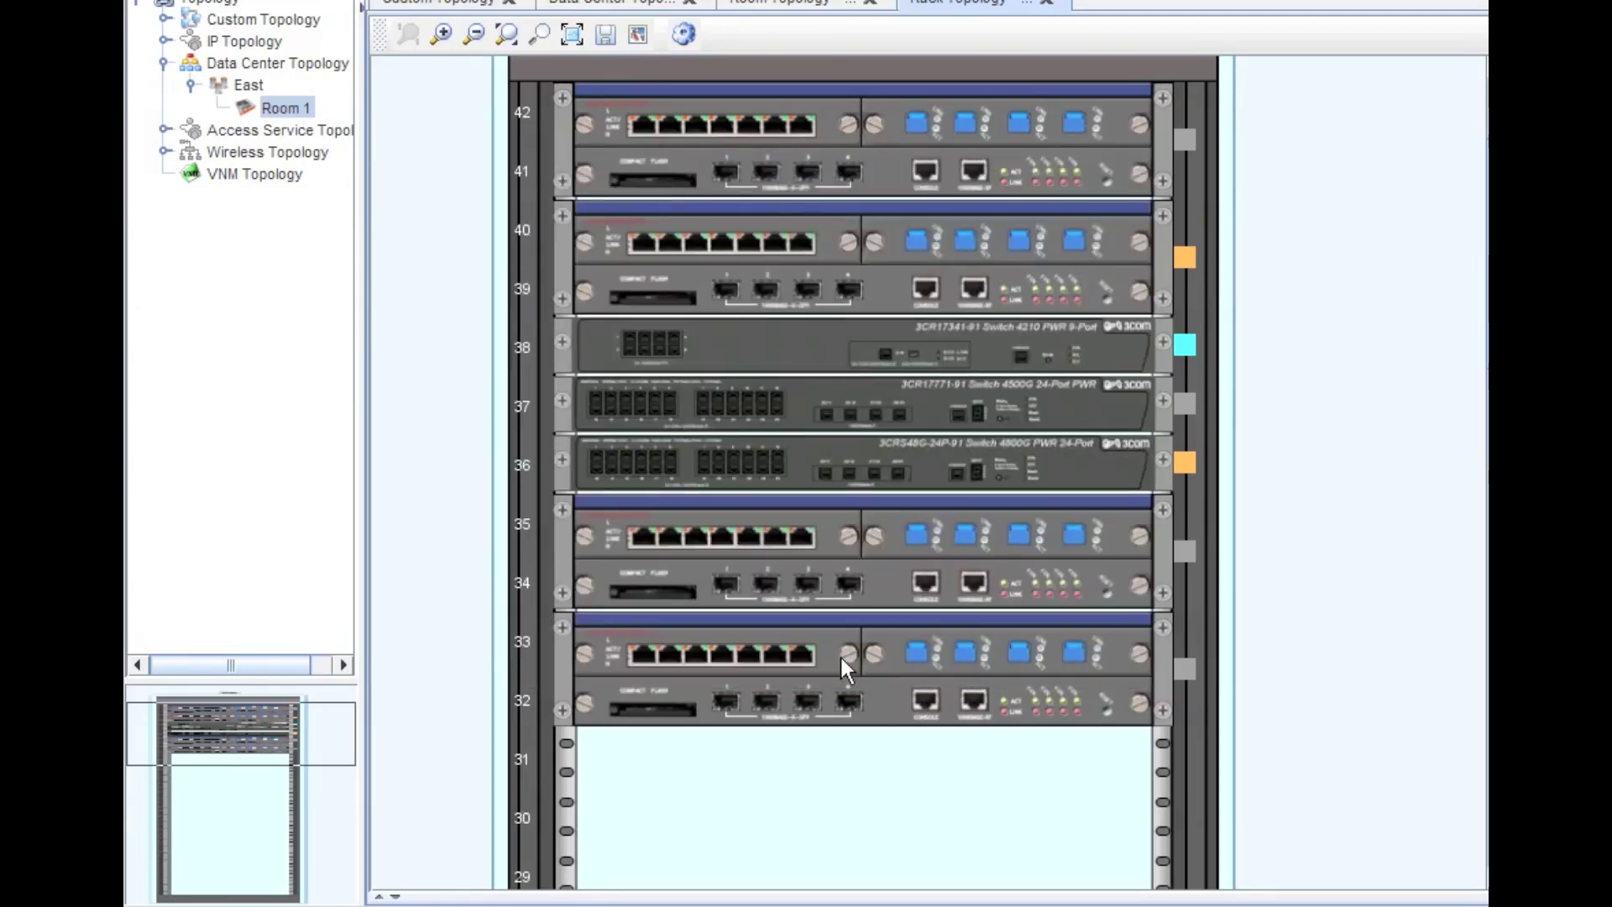
mouse_move(842, 660)
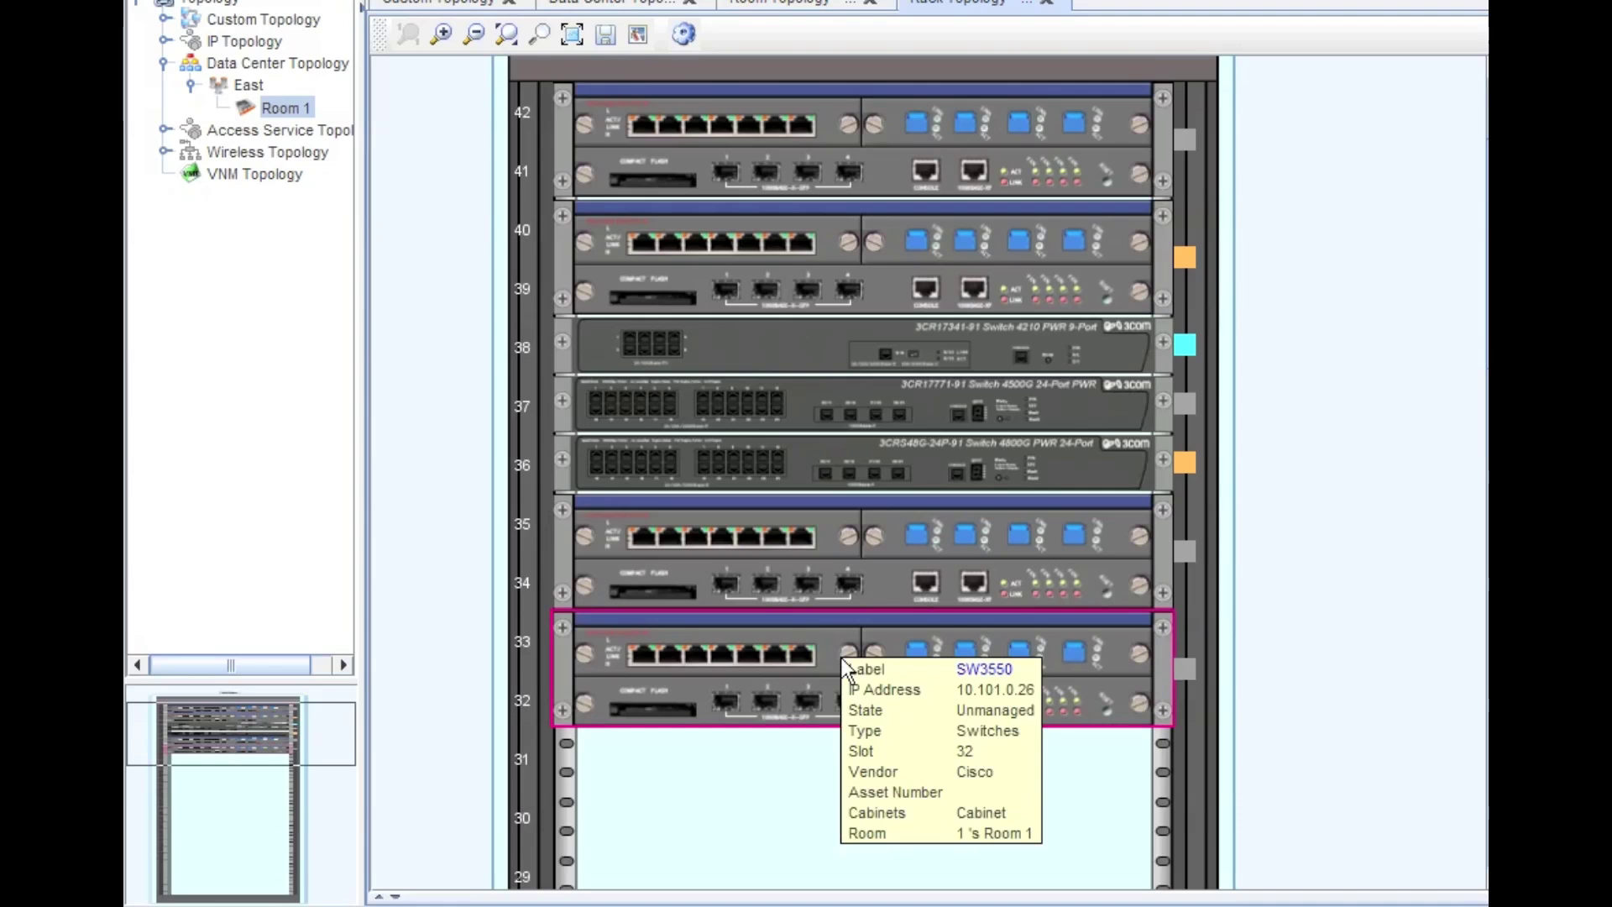
- Give the SW3550 switch in slot 32 the Cisco 3560 24 Port icon and drag it toward slot 33
right_click(723, 662)
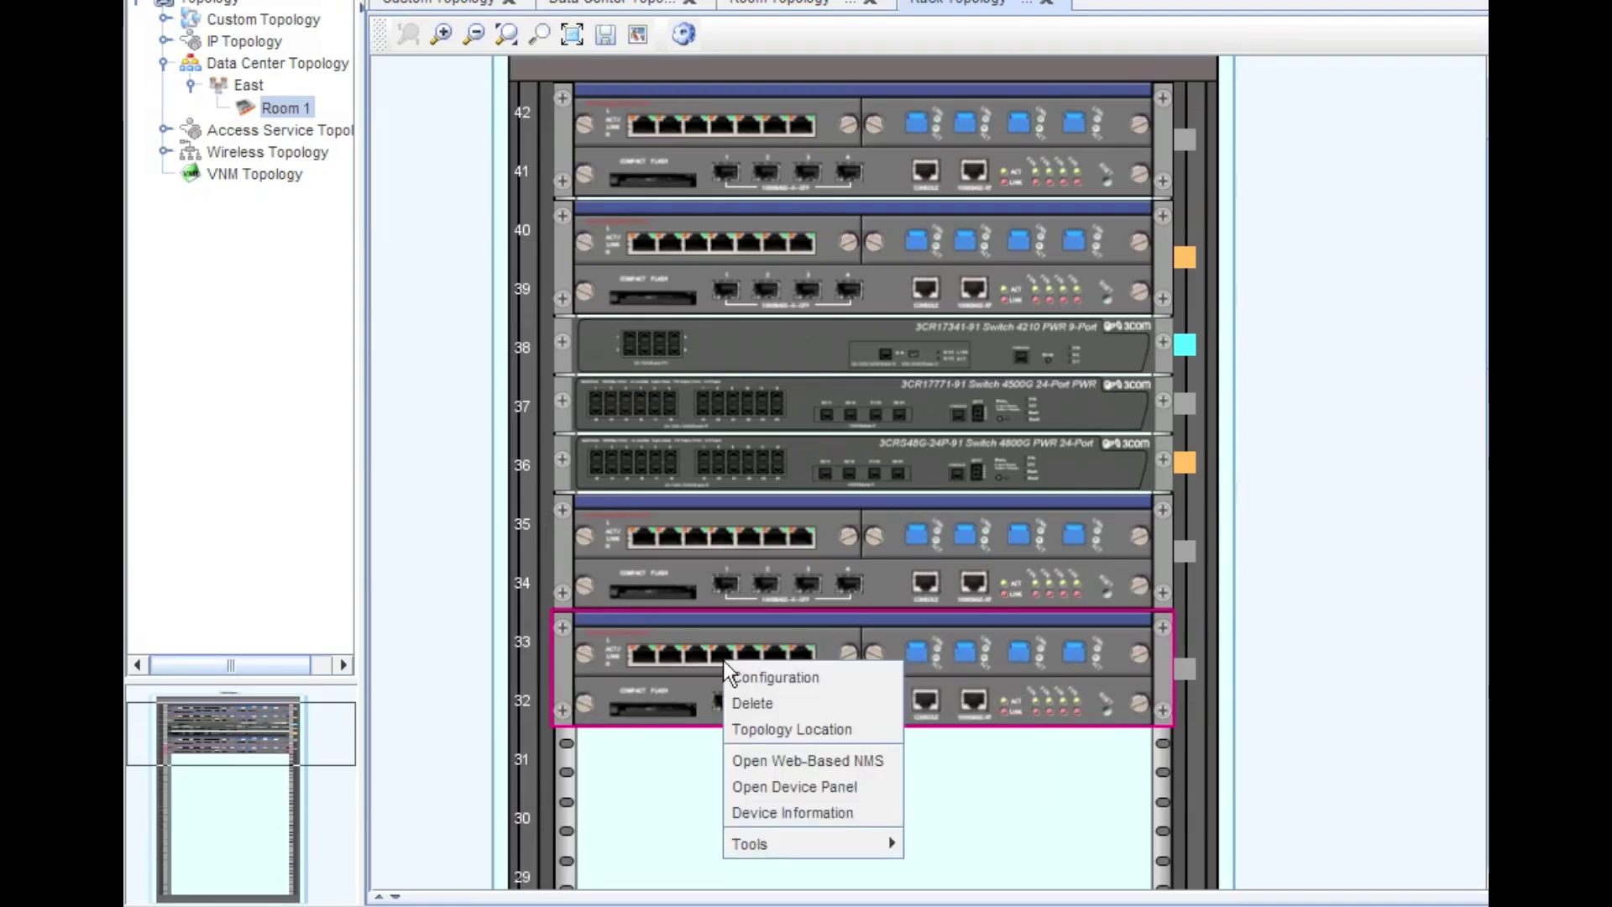
click(764, 680)
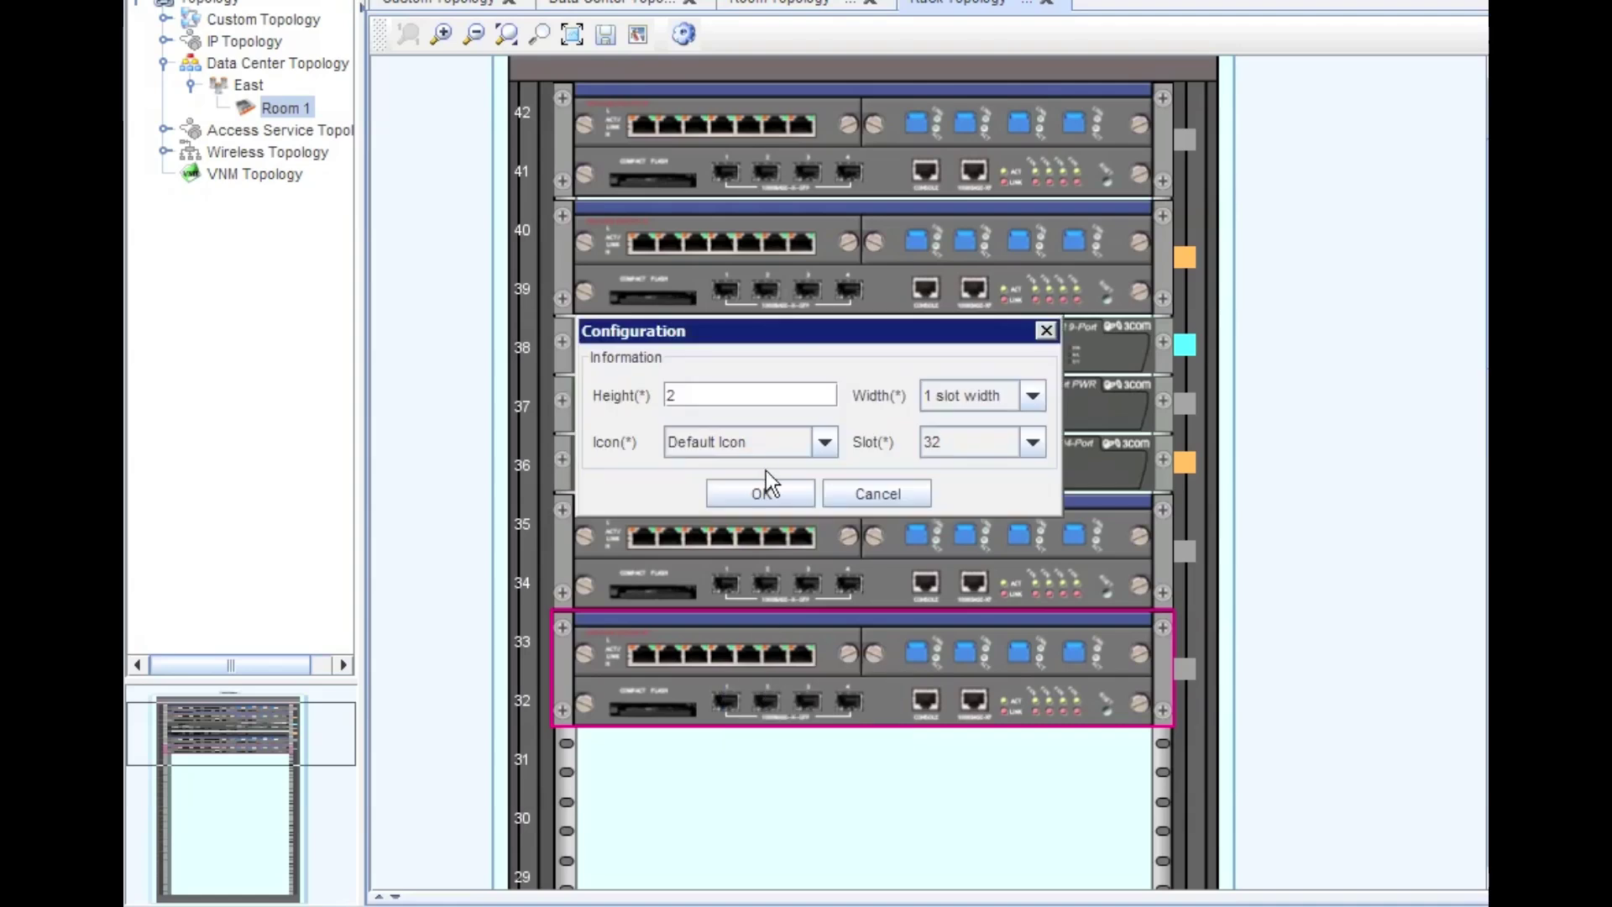
click(823, 445)
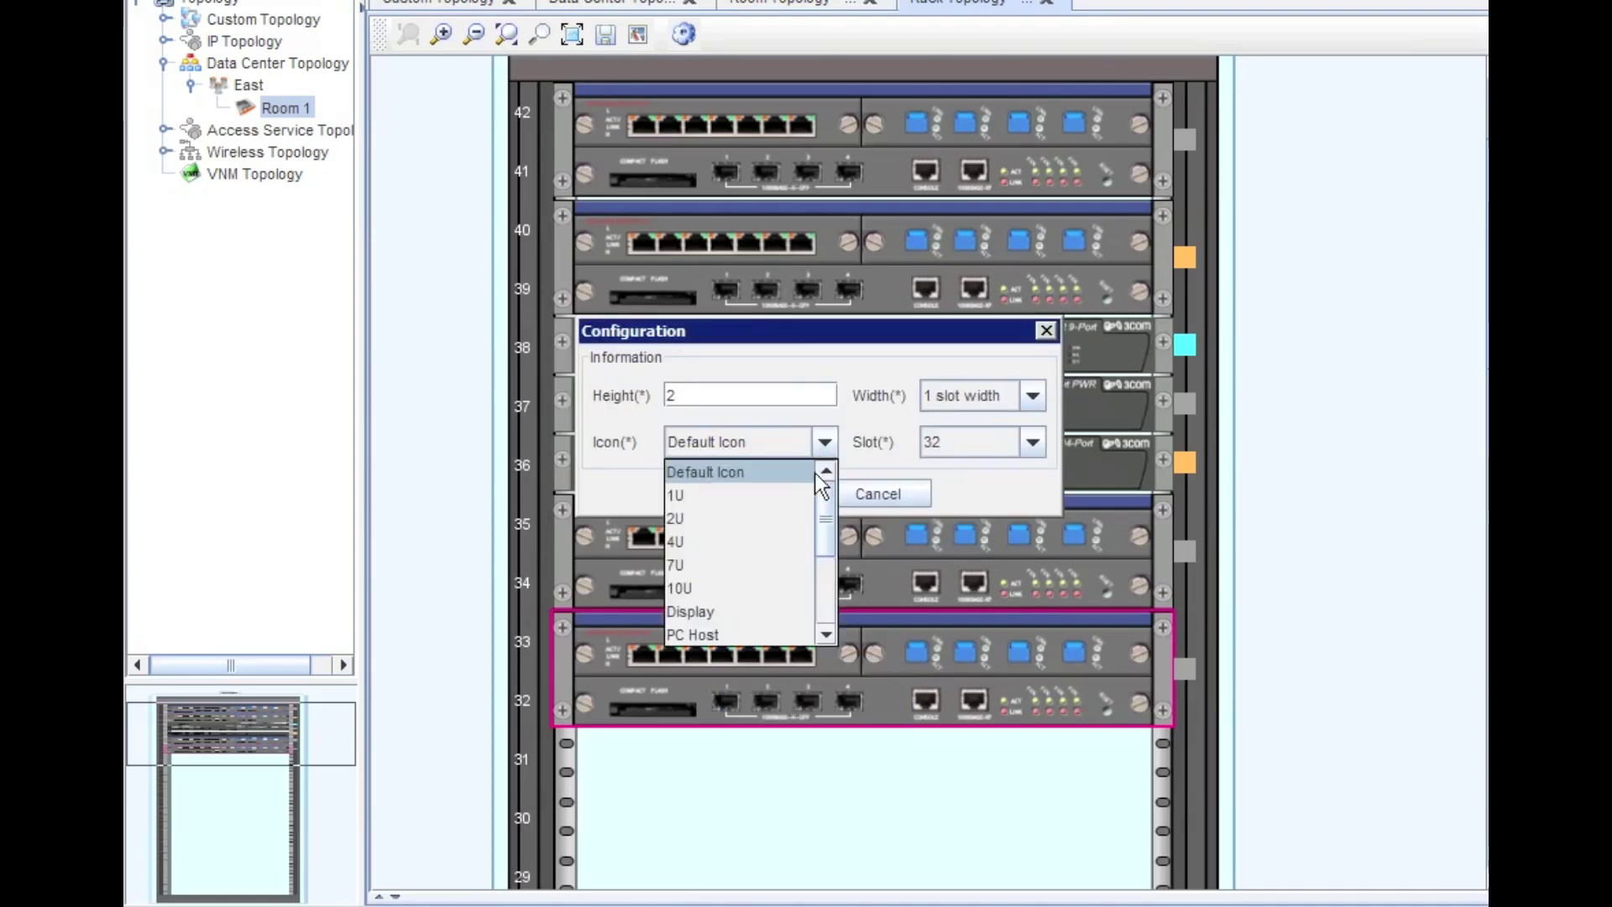
drag(834, 514, 839, 619)
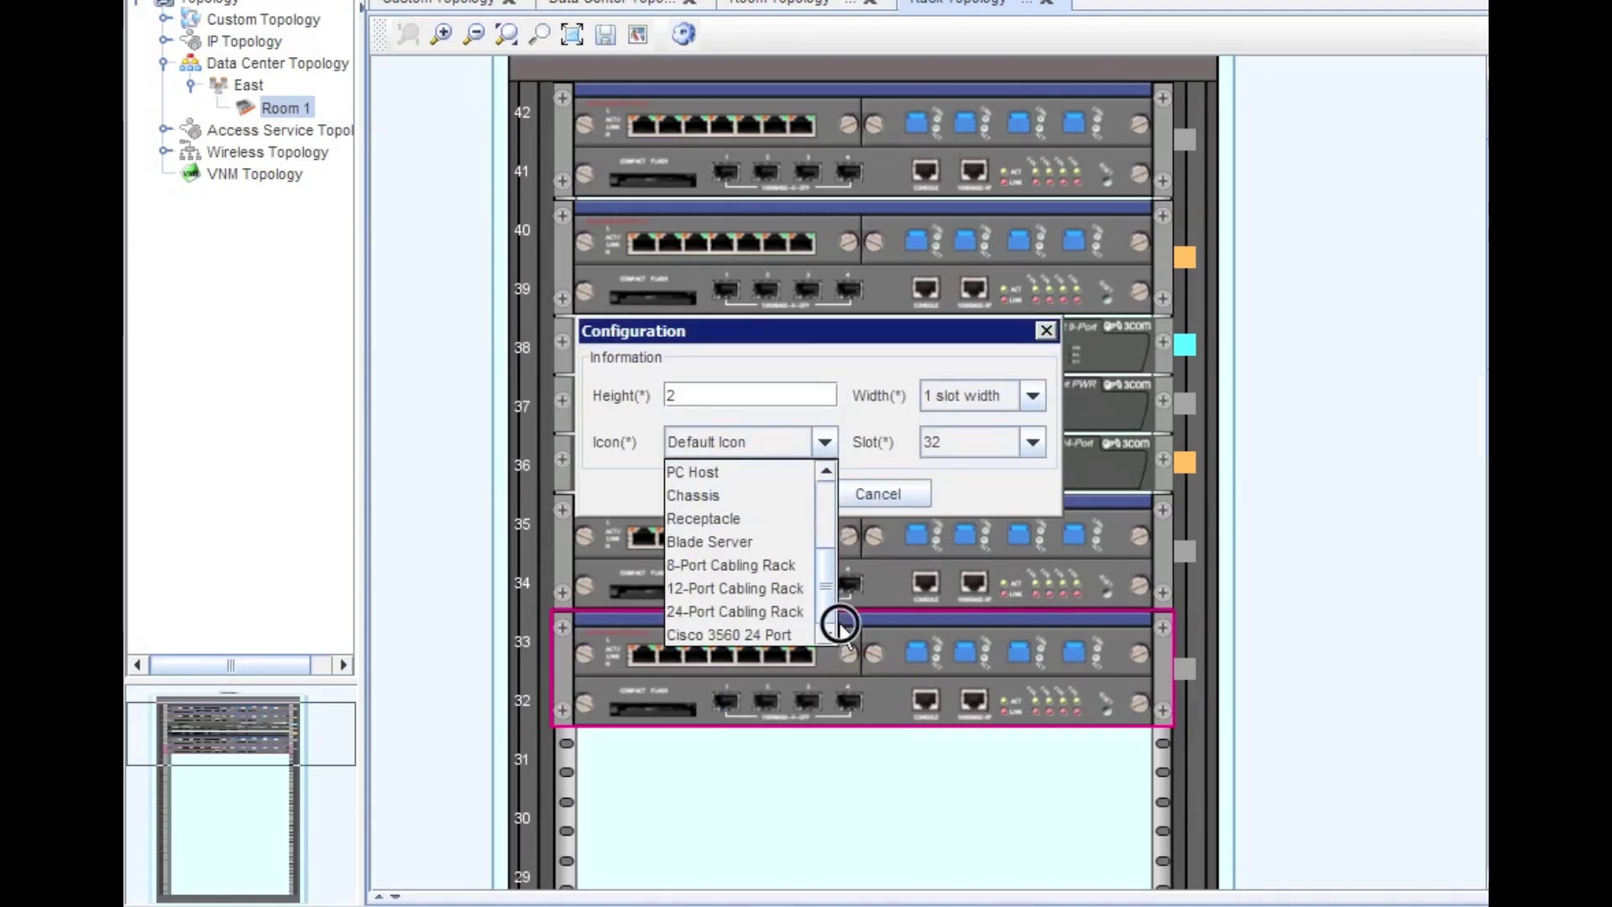
click(762, 638)
click(771, 491)
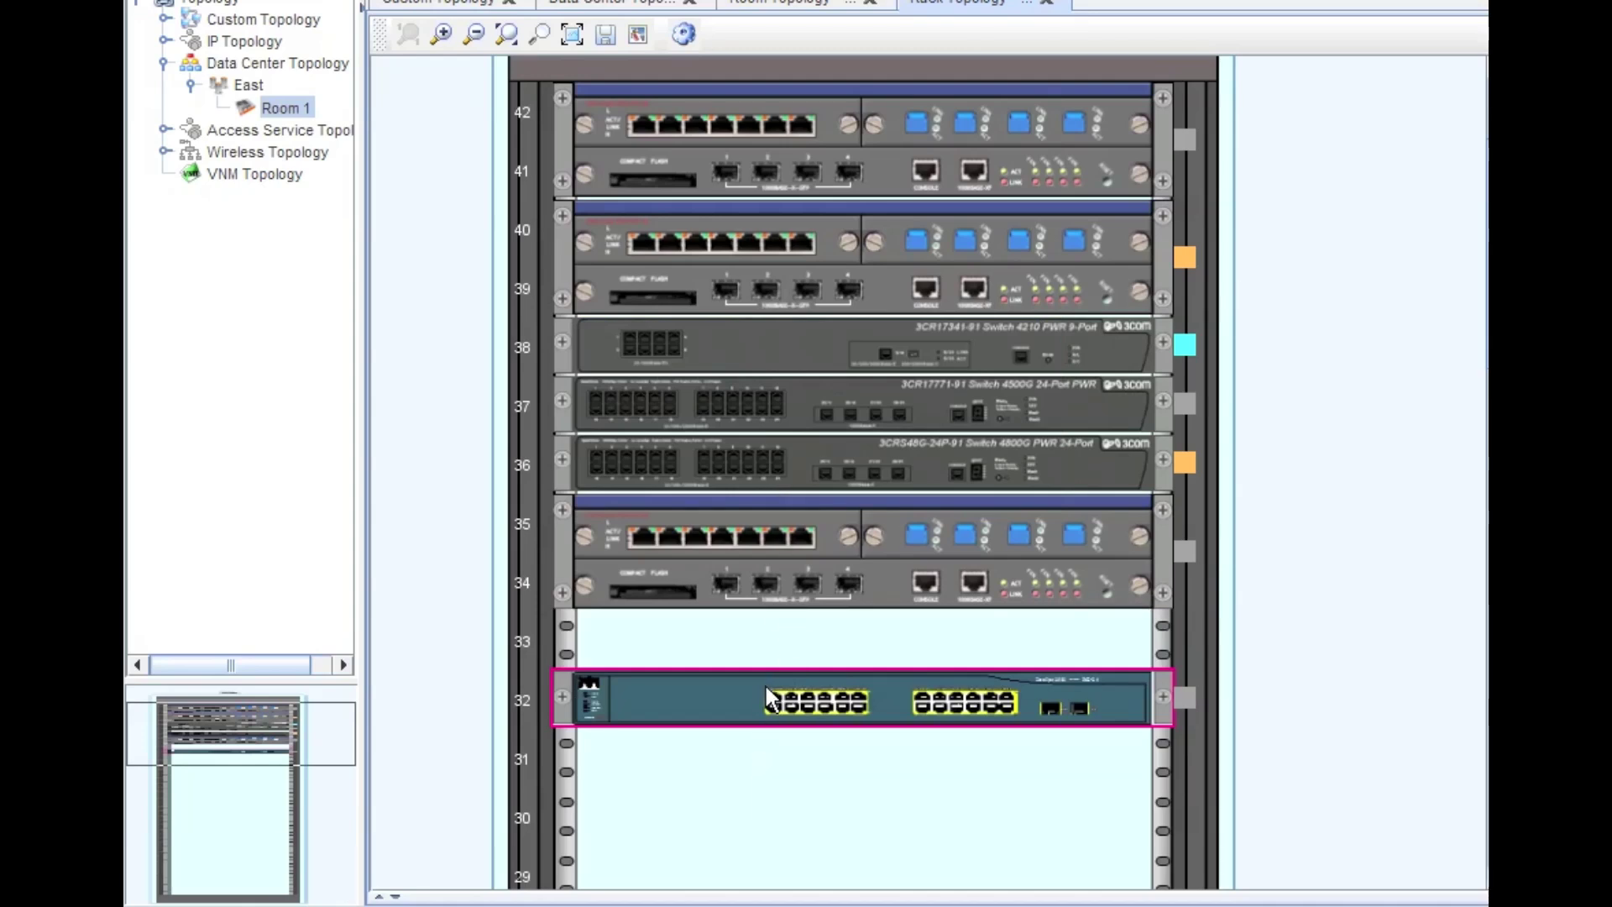
drag(766, 686, 753, 626)
- Drop the Cisco 3560 switch into slot 33 of the rack
click(721, 780)
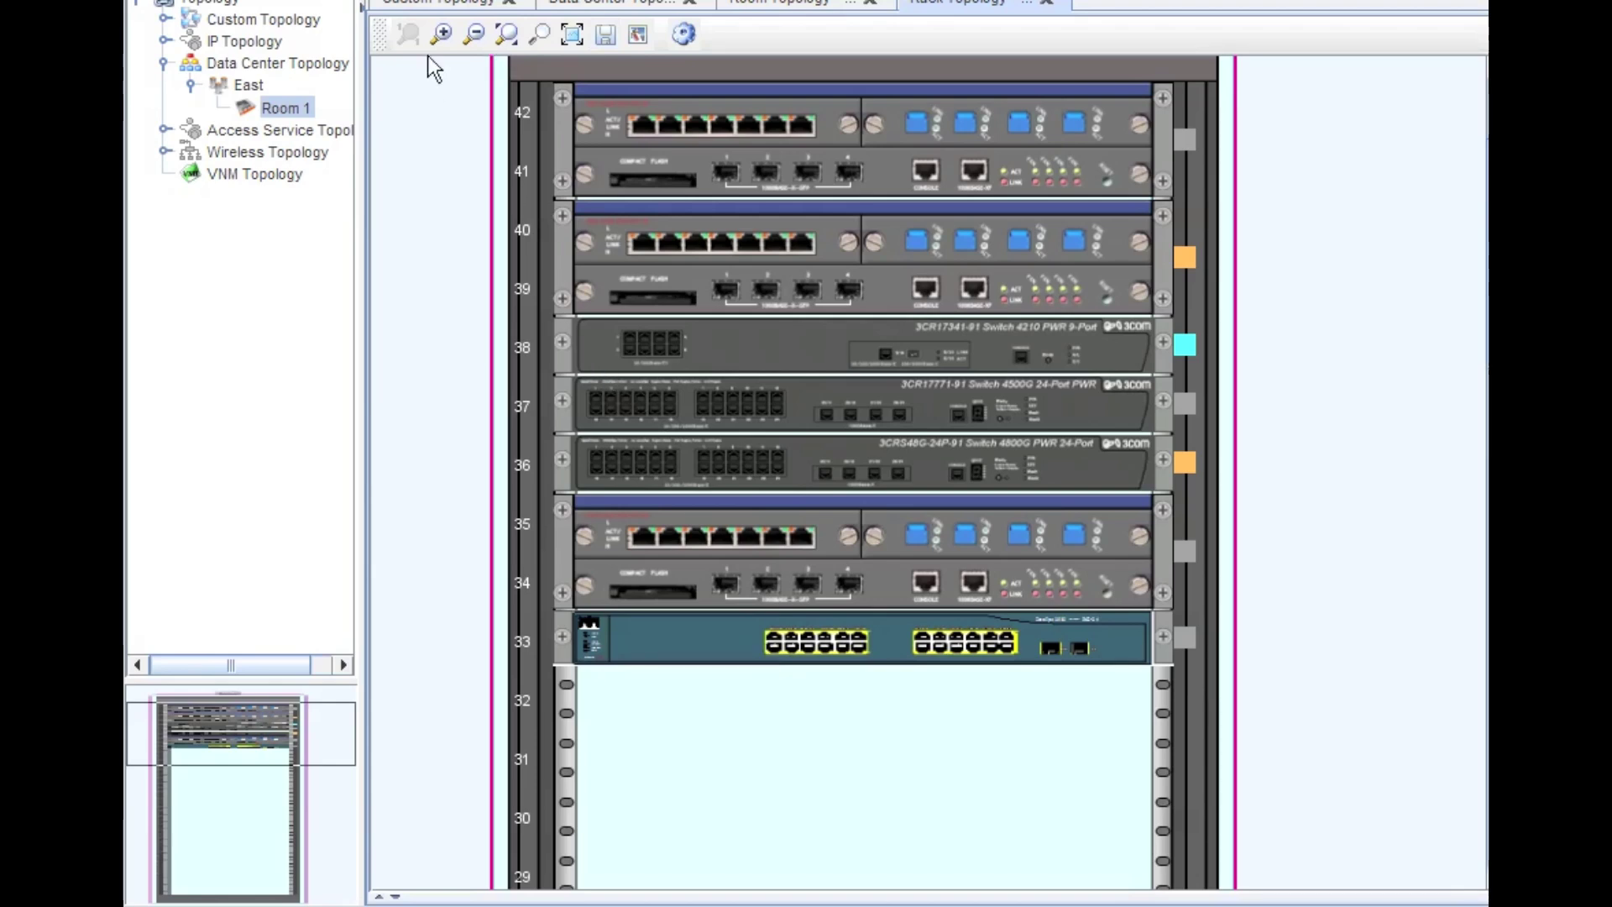
- Open My Network View under Custom Topology and select the SW3550 switch on the map
click(429, 5)
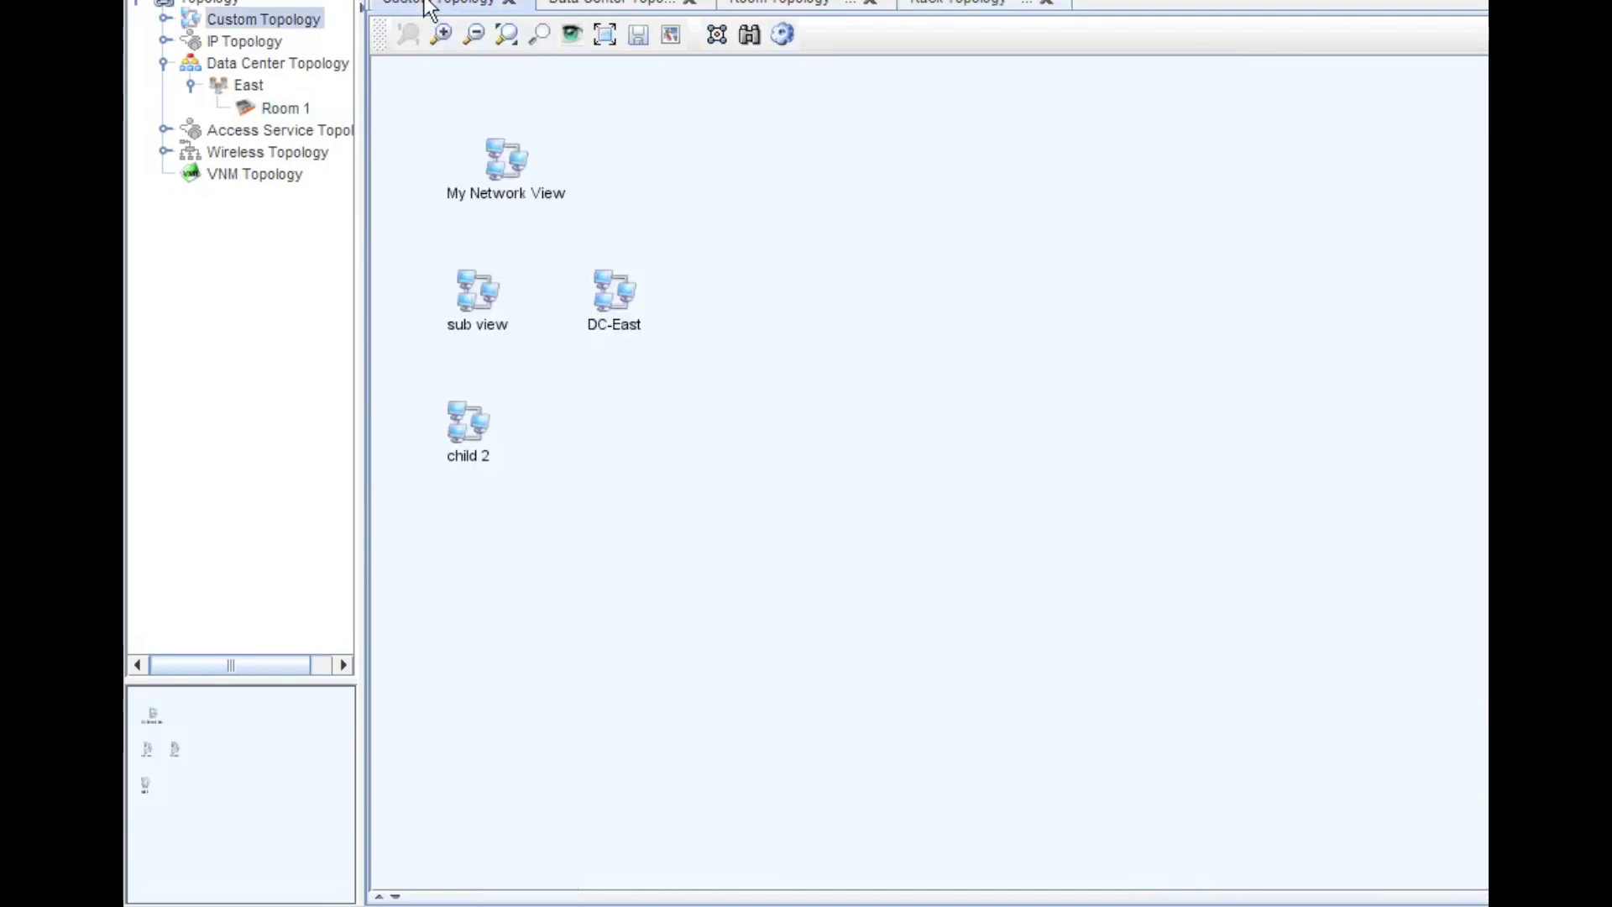
click(164, 19)
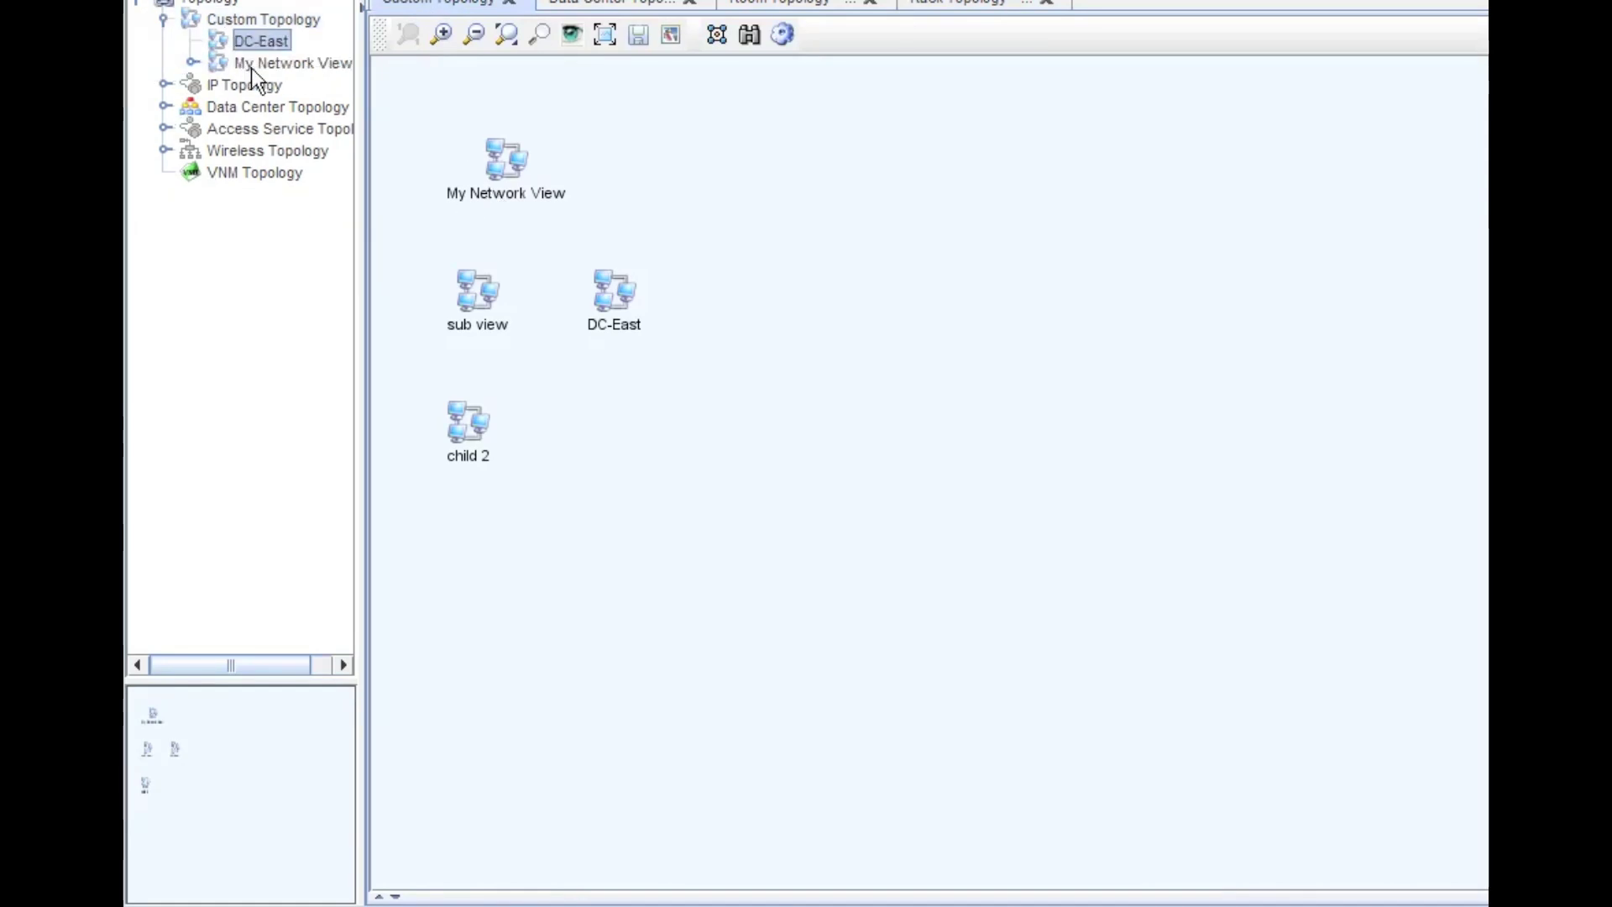
click(192, 63)
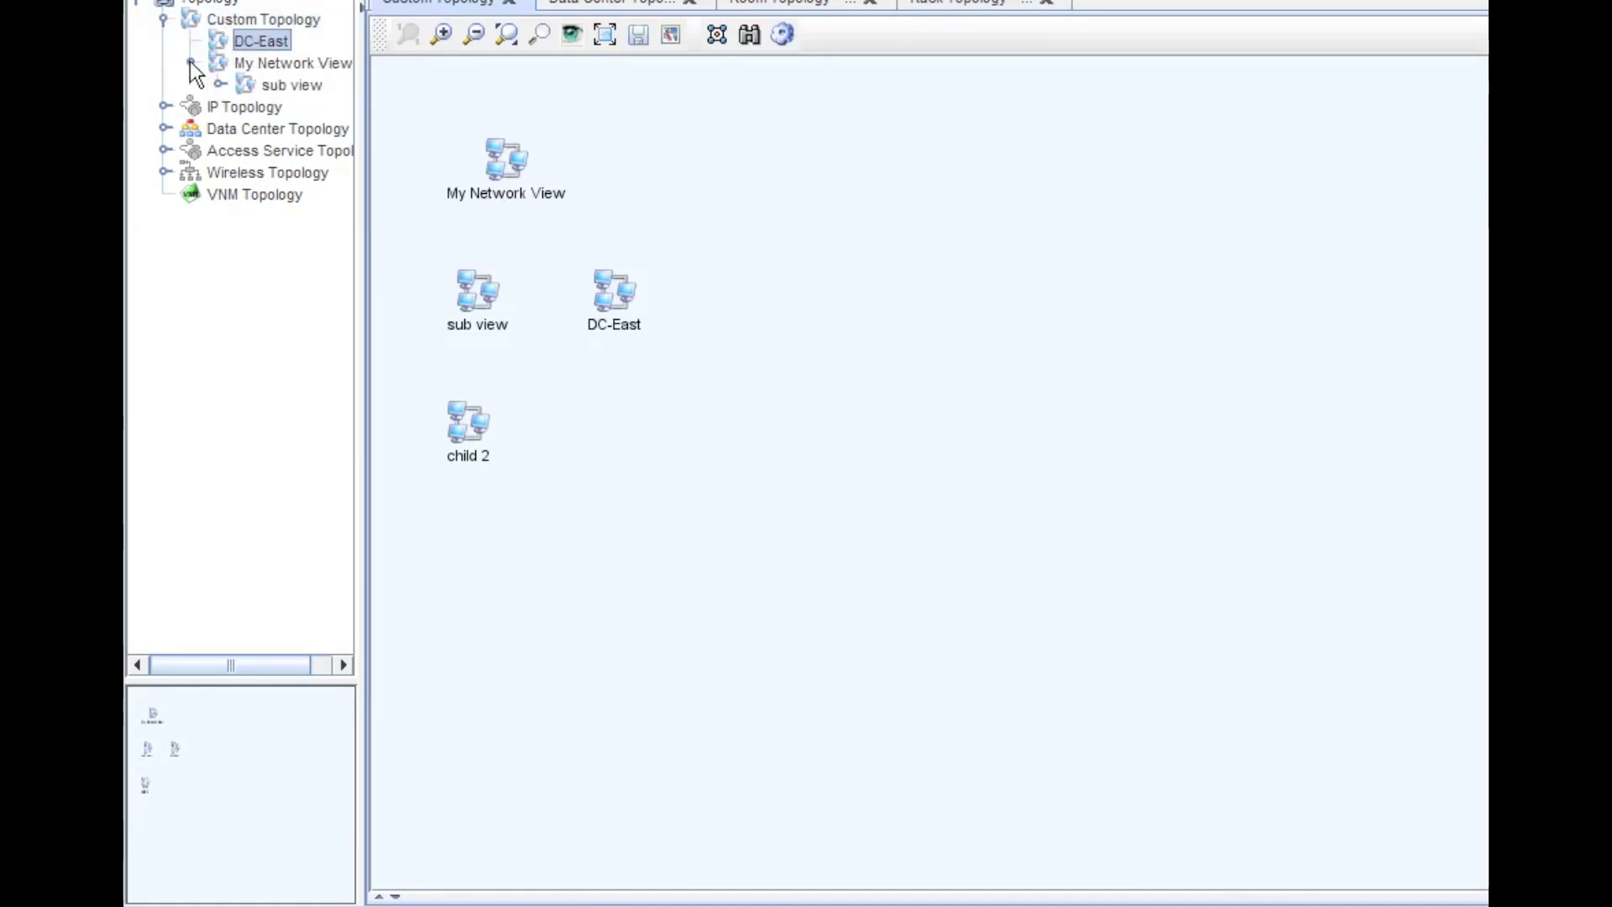
click(266, 64)
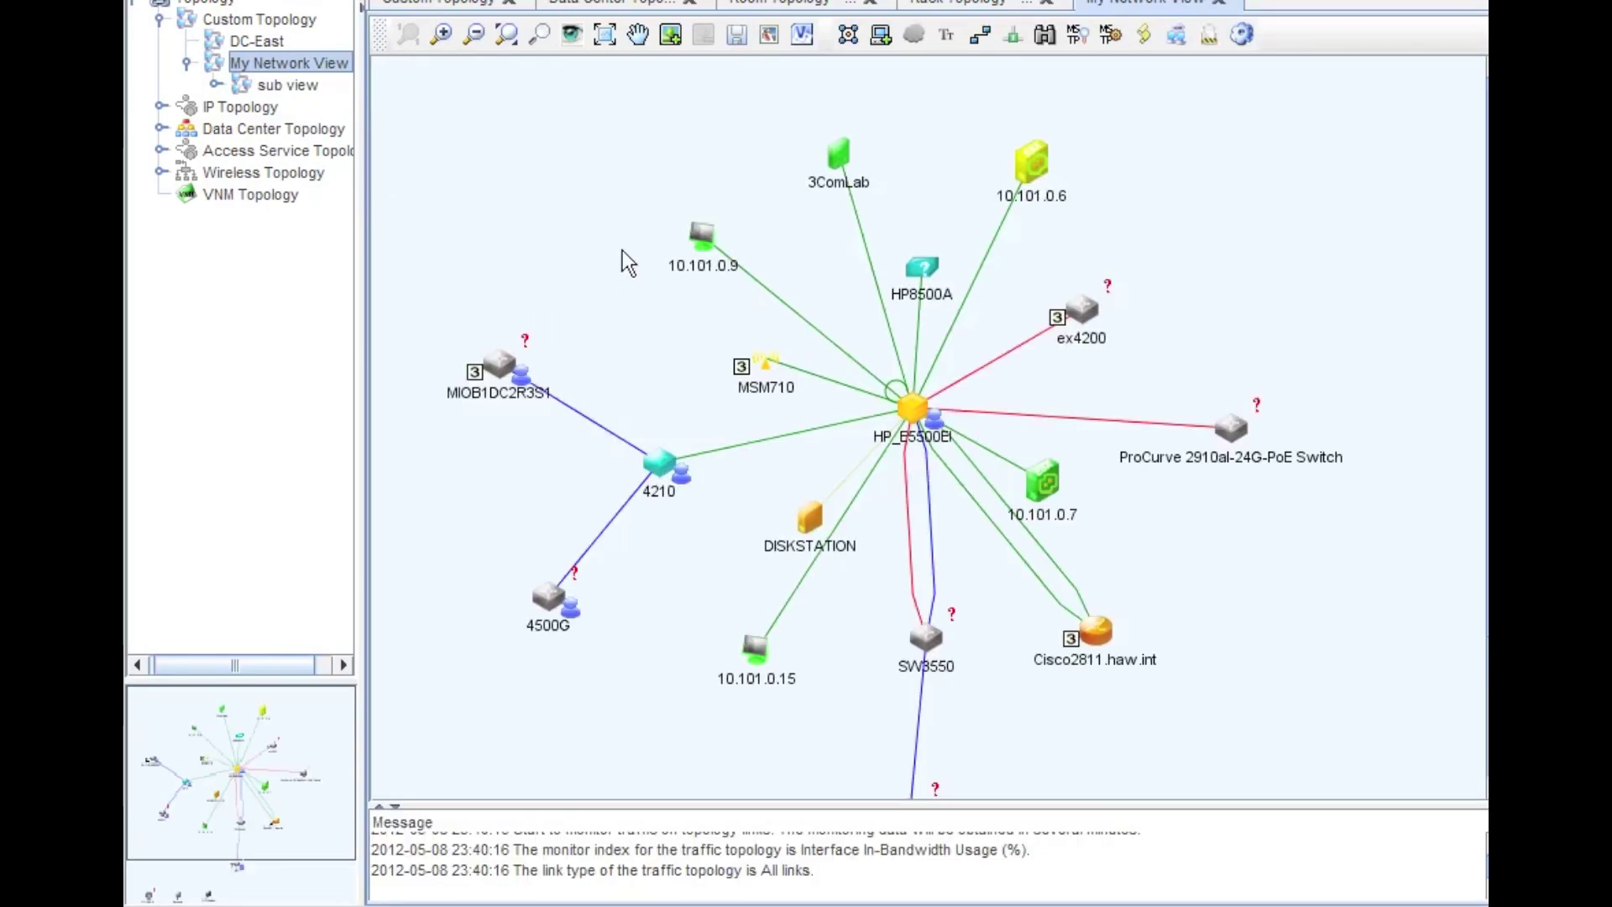
scroll(708, 334, down, 3)
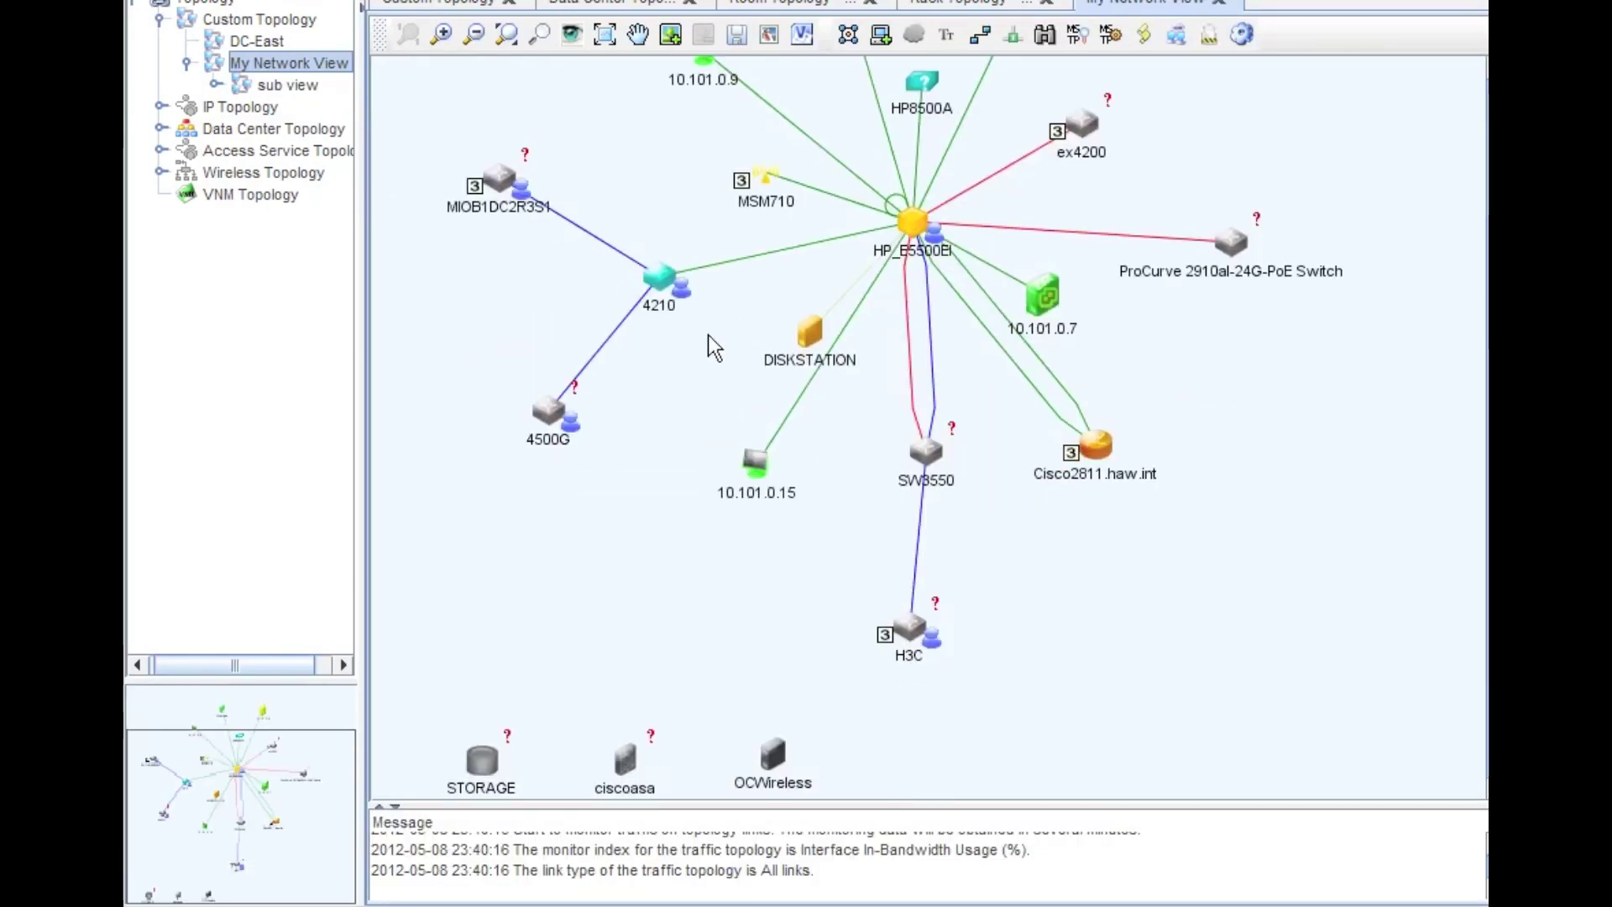
click(927, 454)
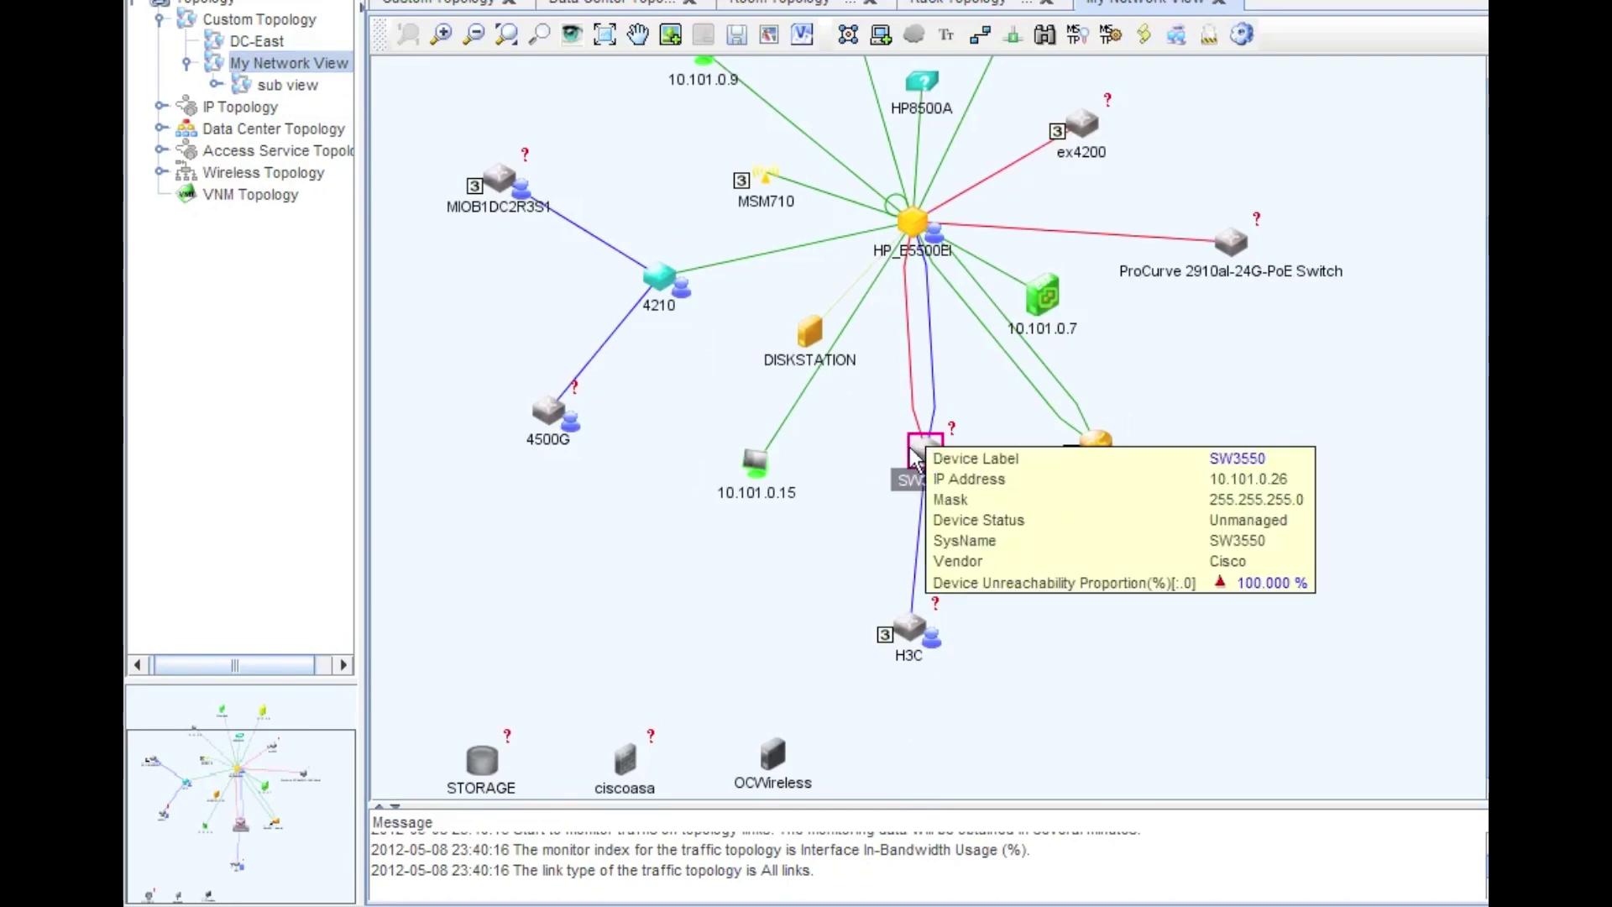
- Inspect the SW3550 action menu in My Network View without choosing anything
right_click(917, 458)
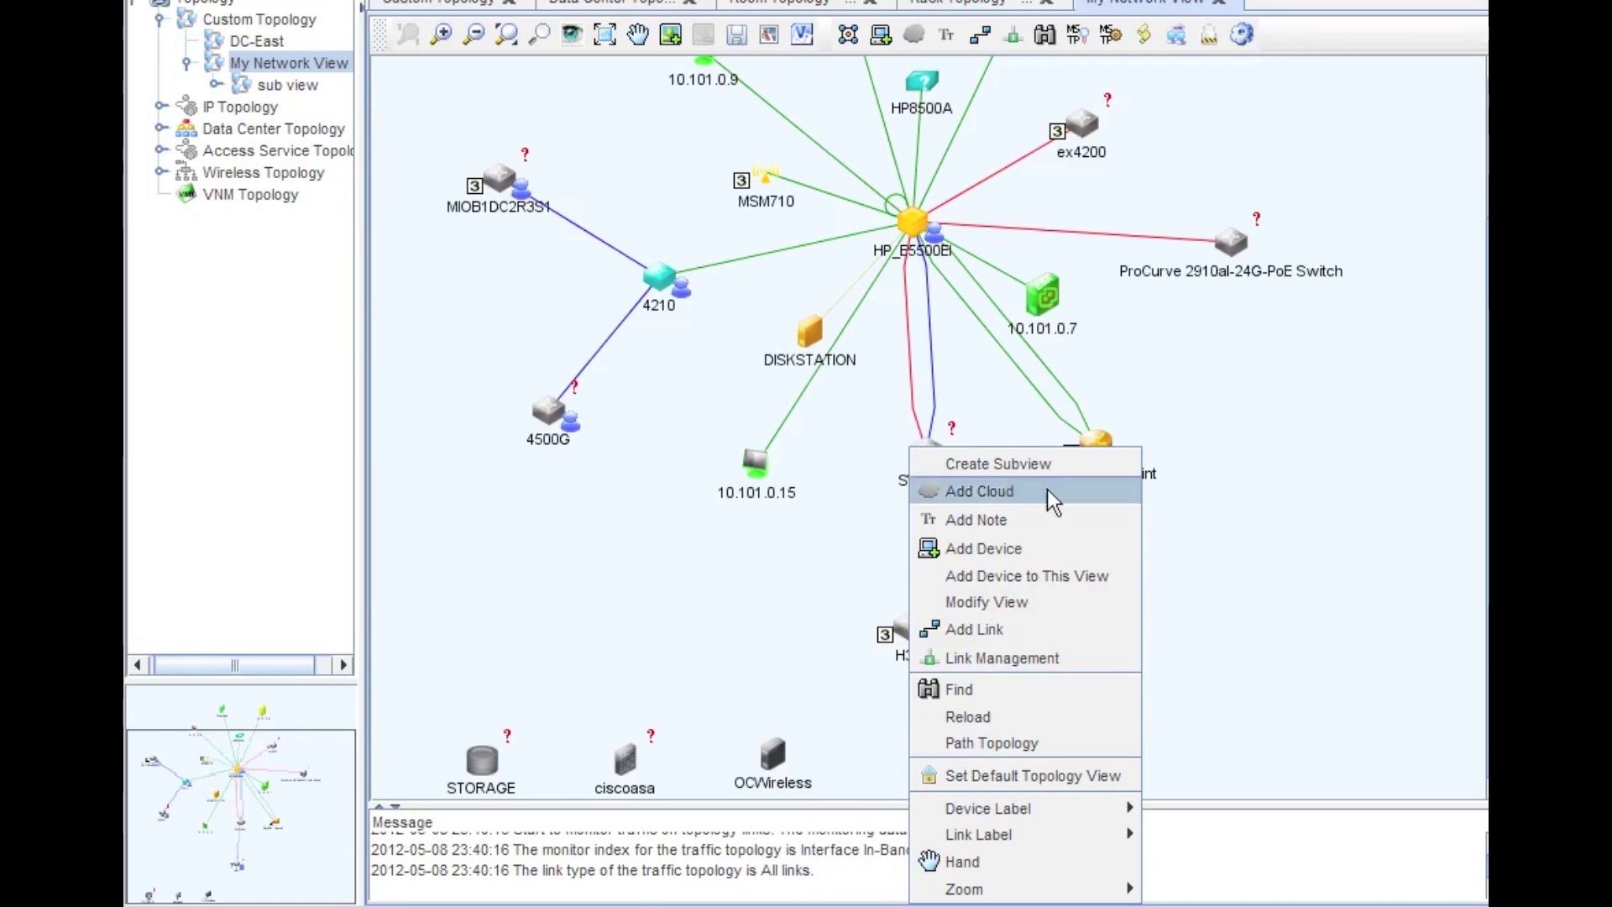
click(1196, 562)
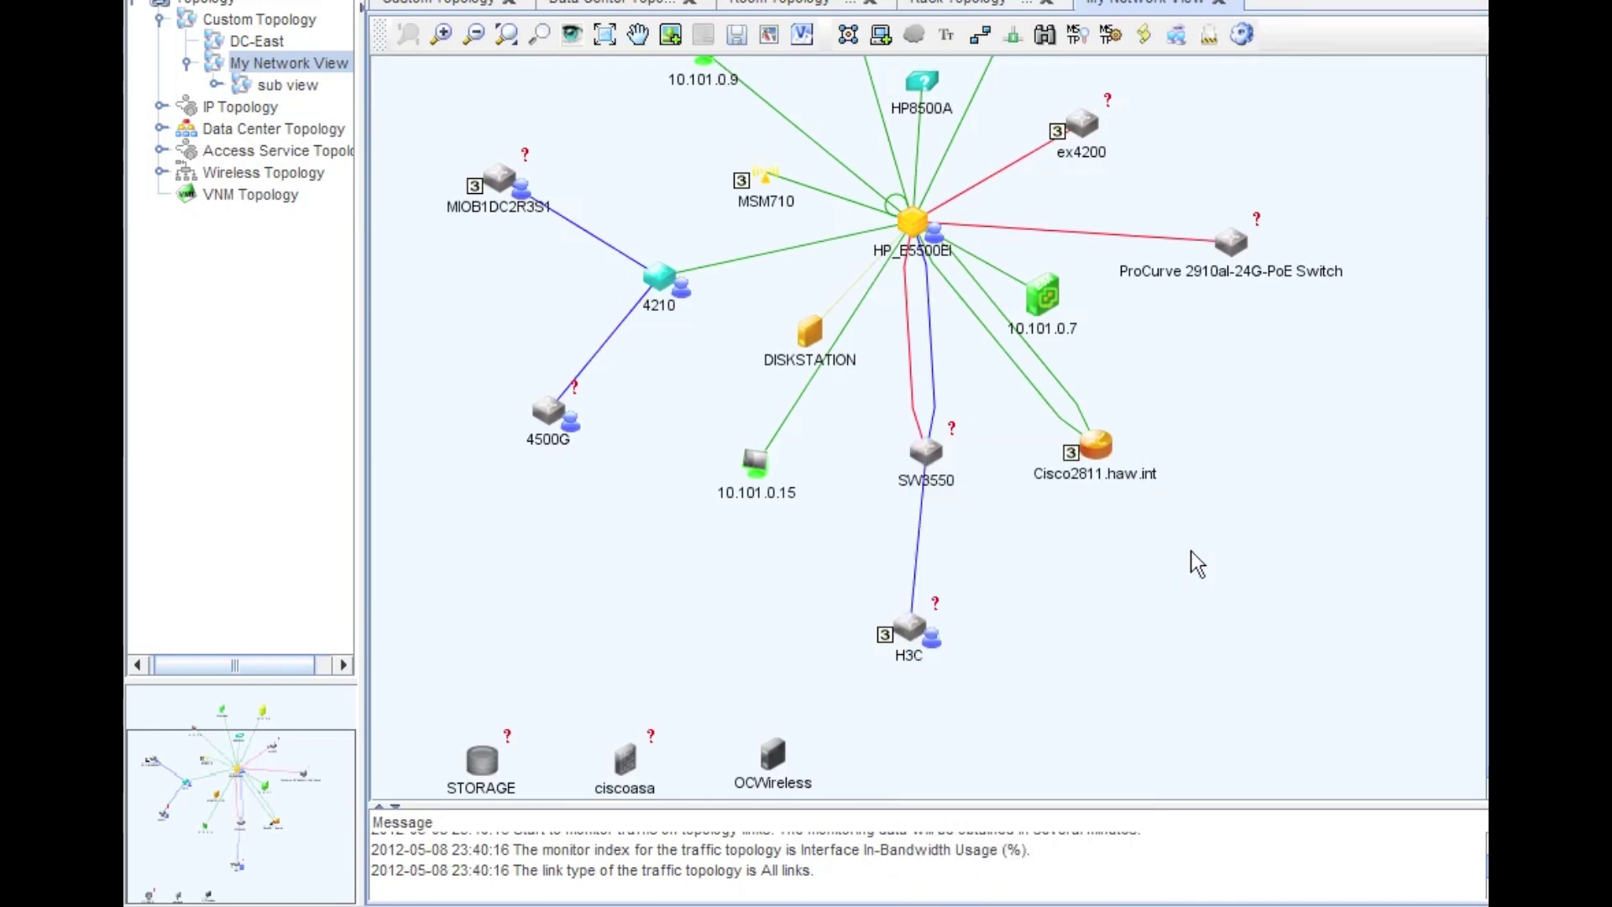
right_click(933, 462)
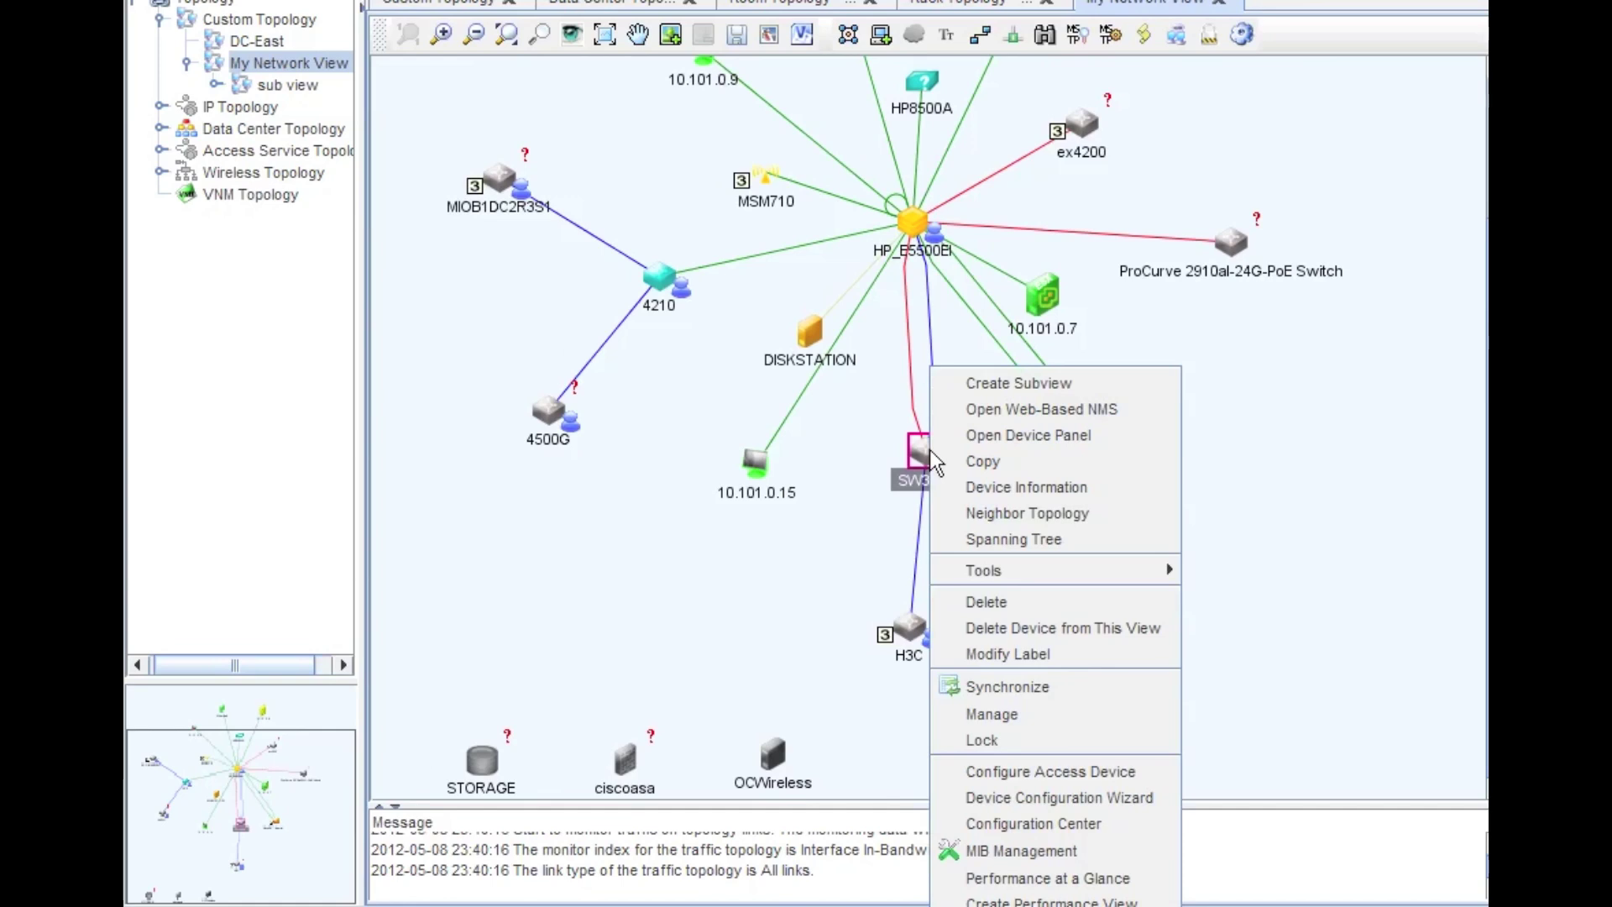
click(1257, 442)
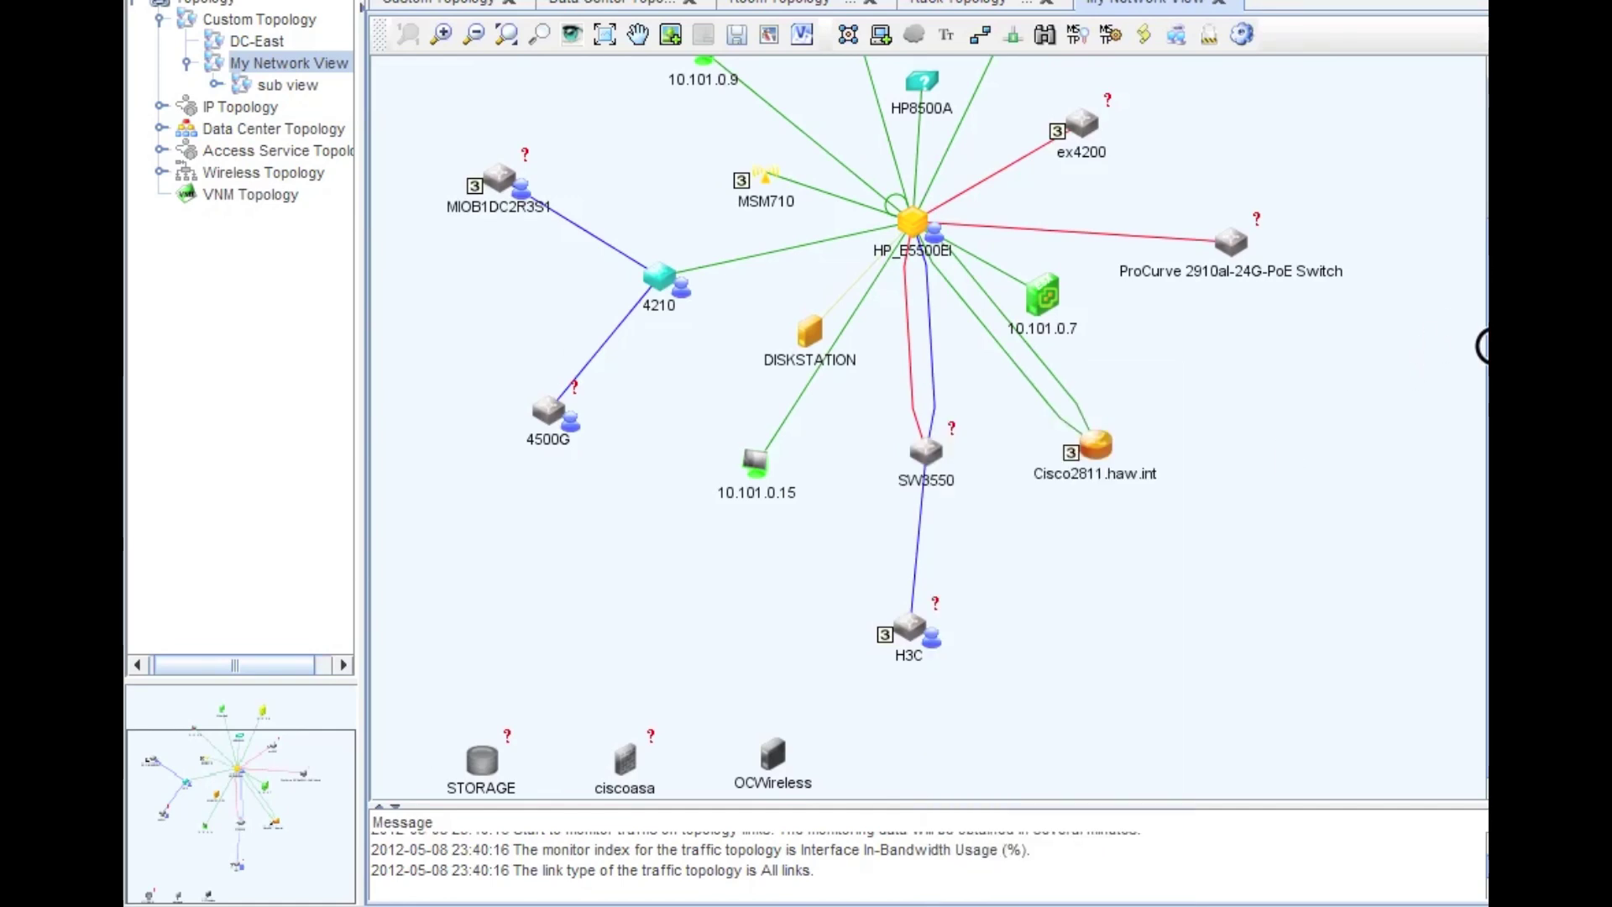
scroll(1482, 218, up, 2)
scroll(1482, 219, up, 2)
scroll(1440, 307, down, 4)
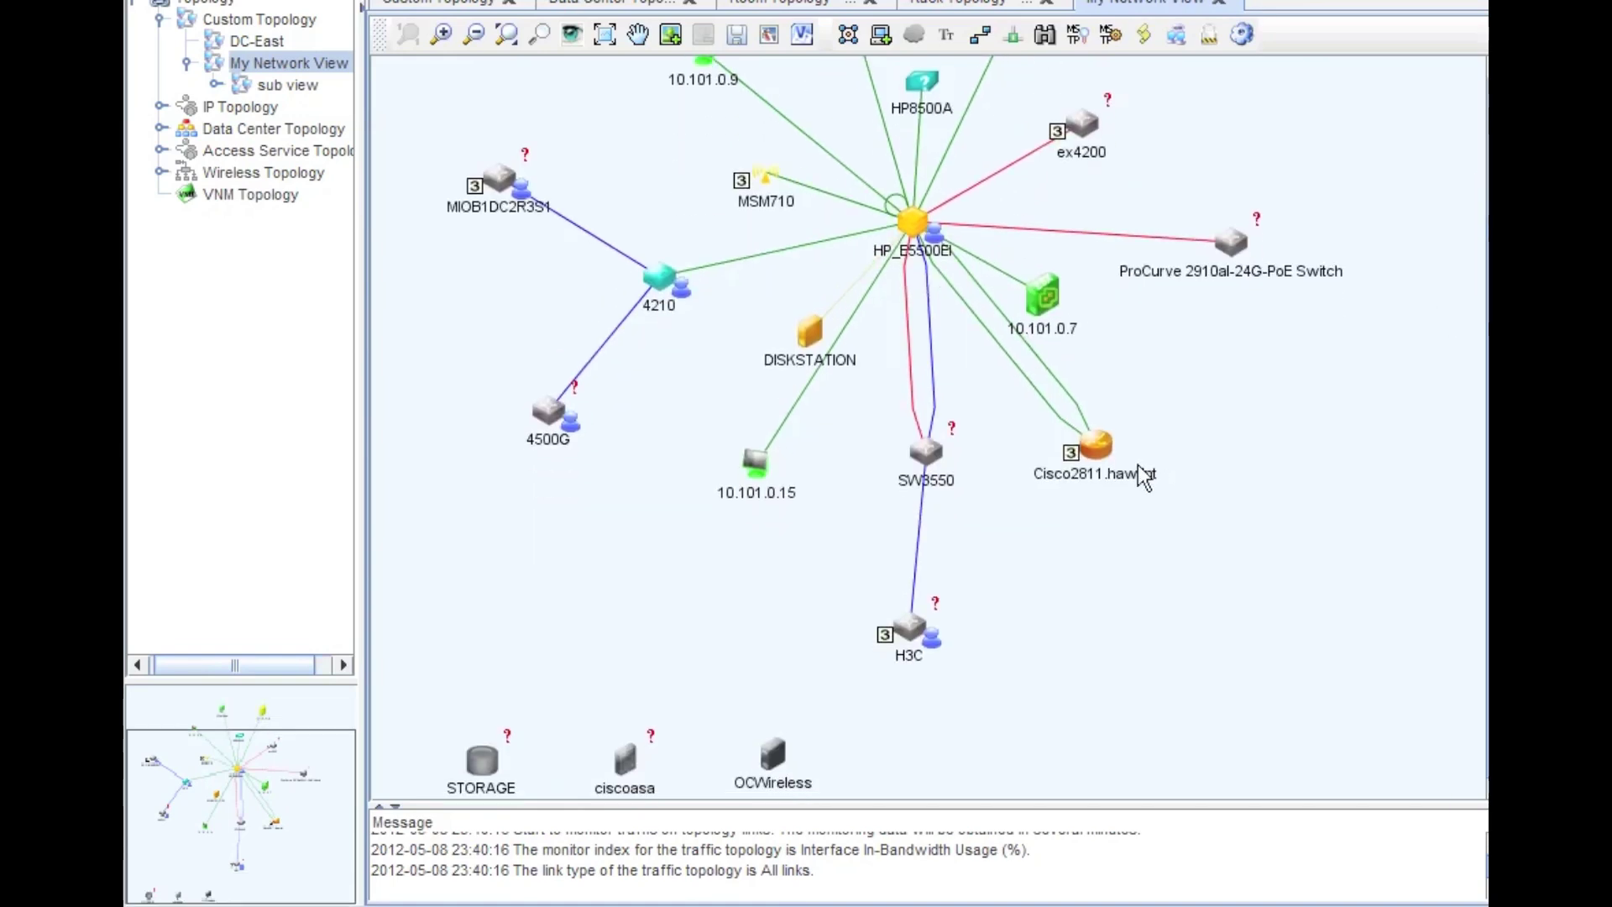
- Move SW3550 beside ex4200 at the top right and show its cabinet location
drag(915, 485, 1174, 117)
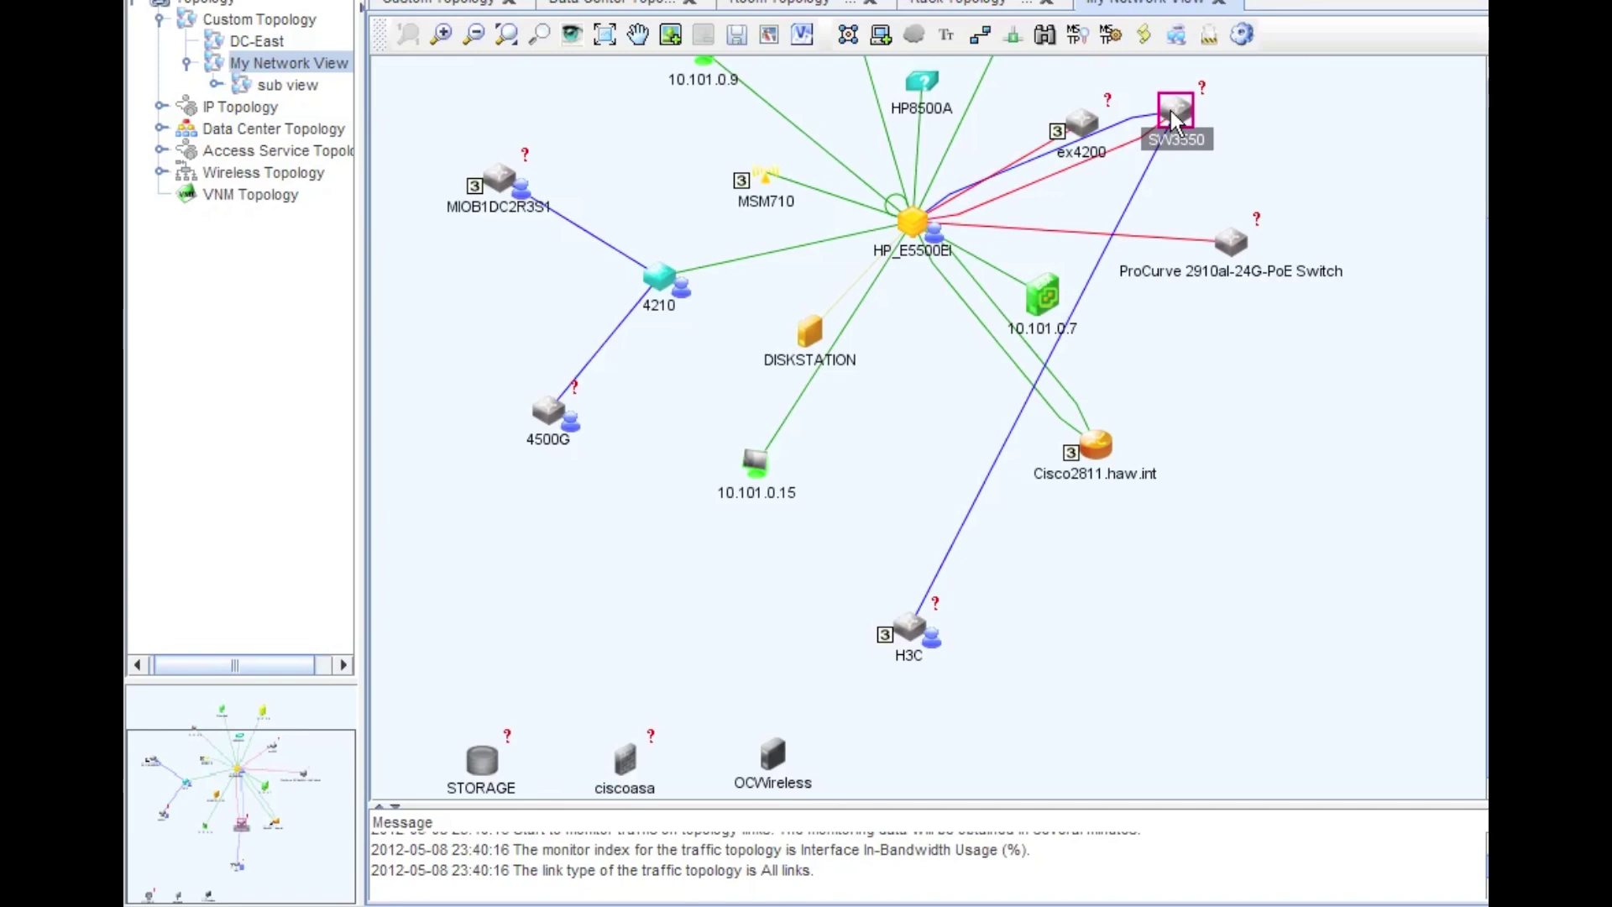
right_click(1171, 109)
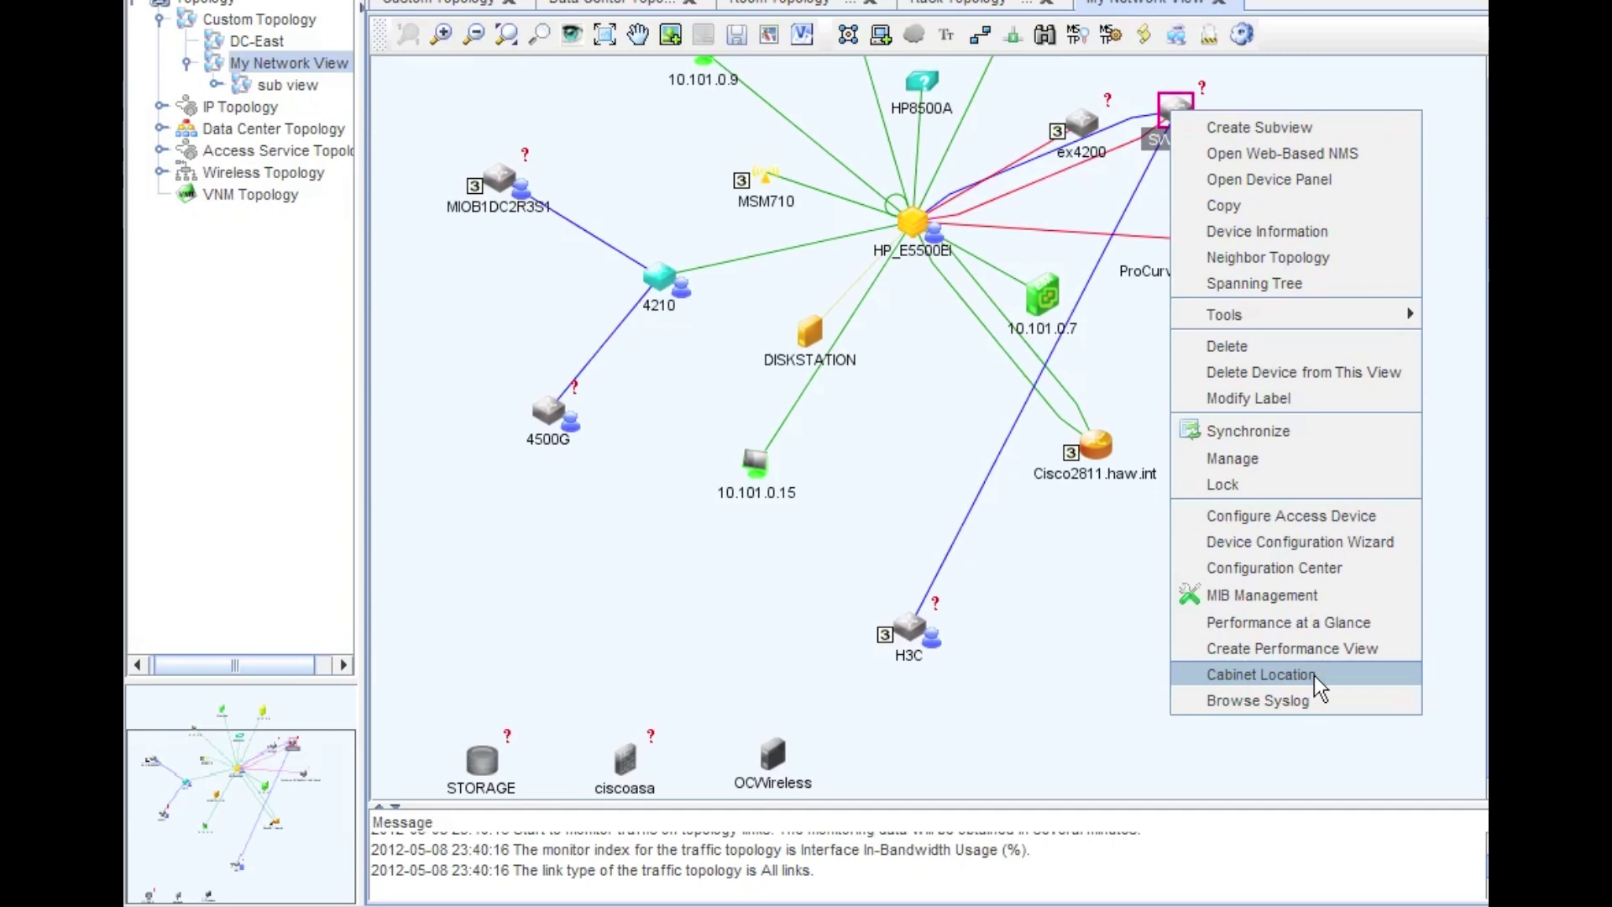
click(1117, 607)
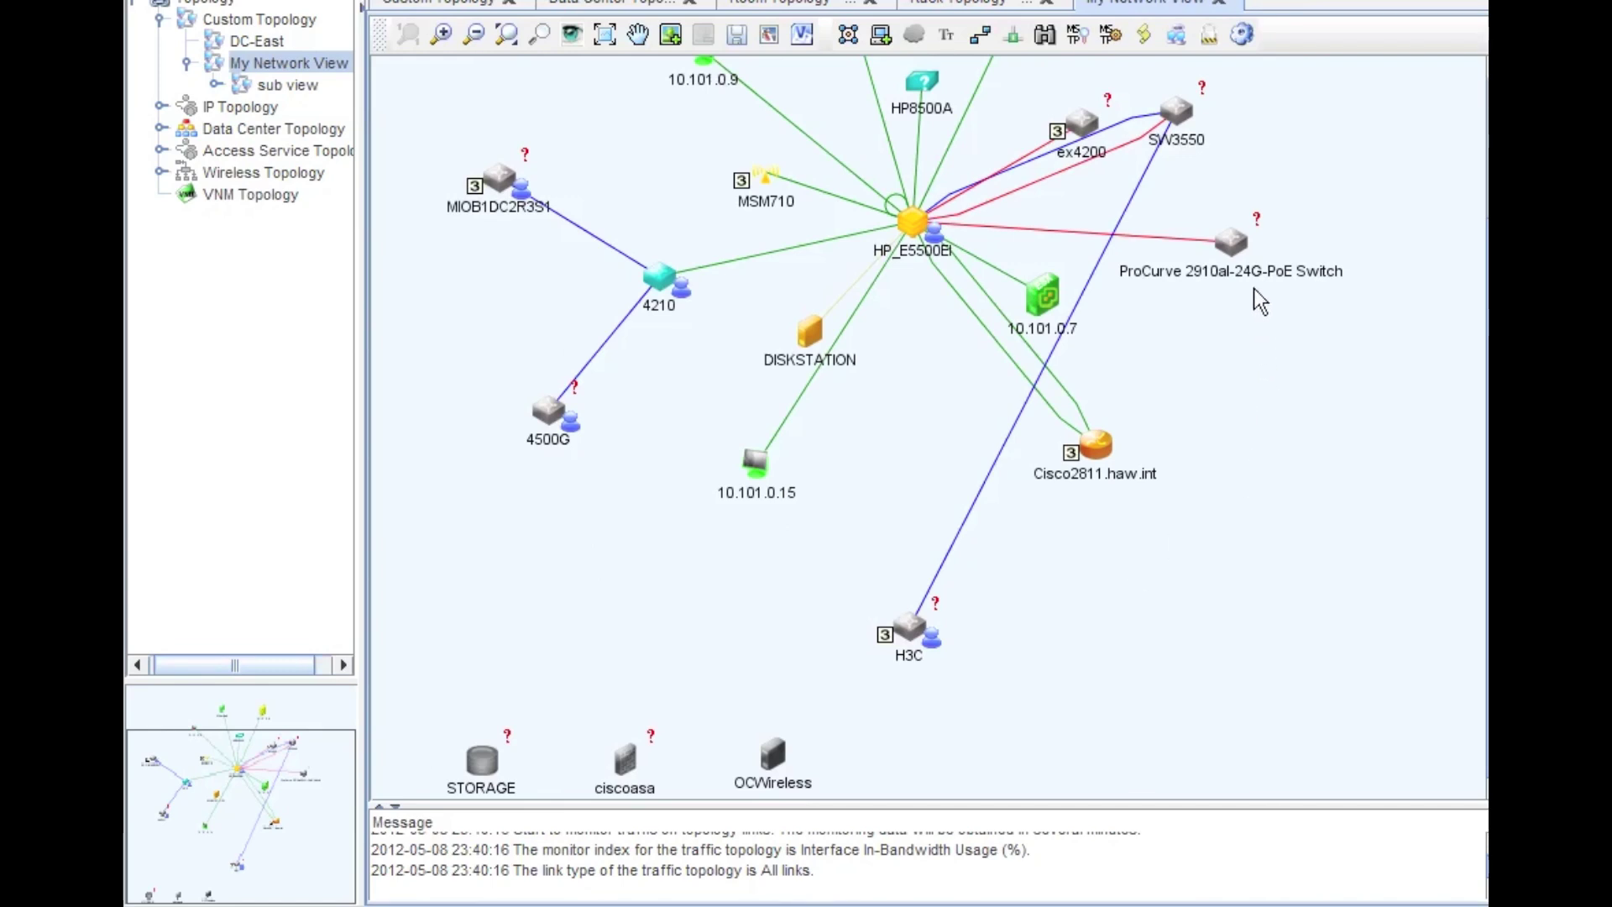
right_click(1230, 241)
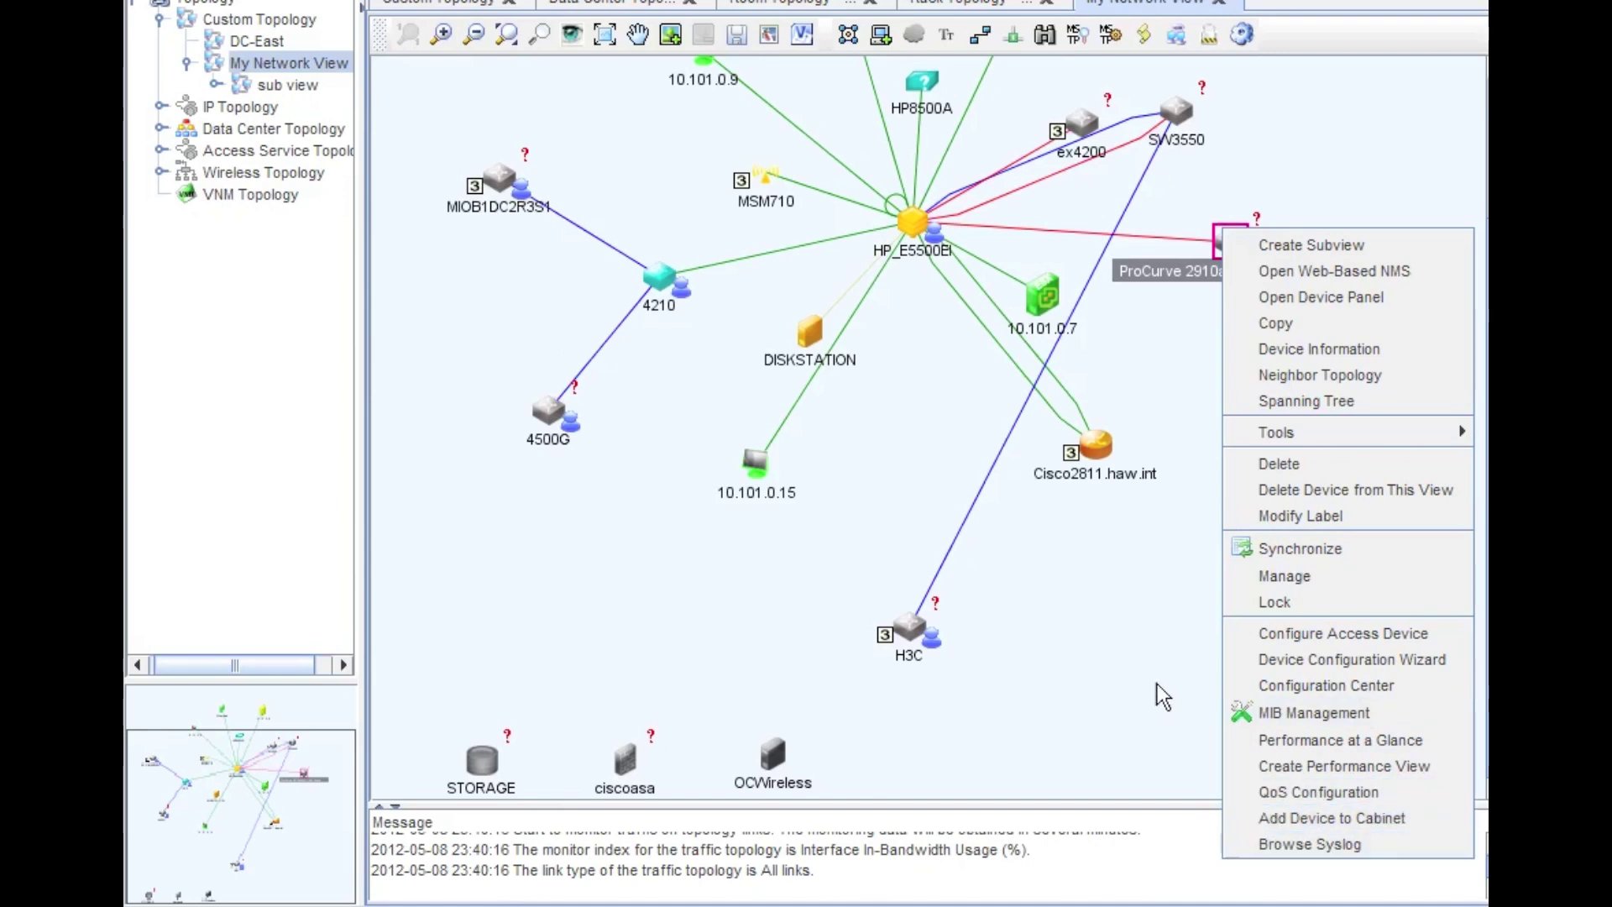
click(1101, 642)
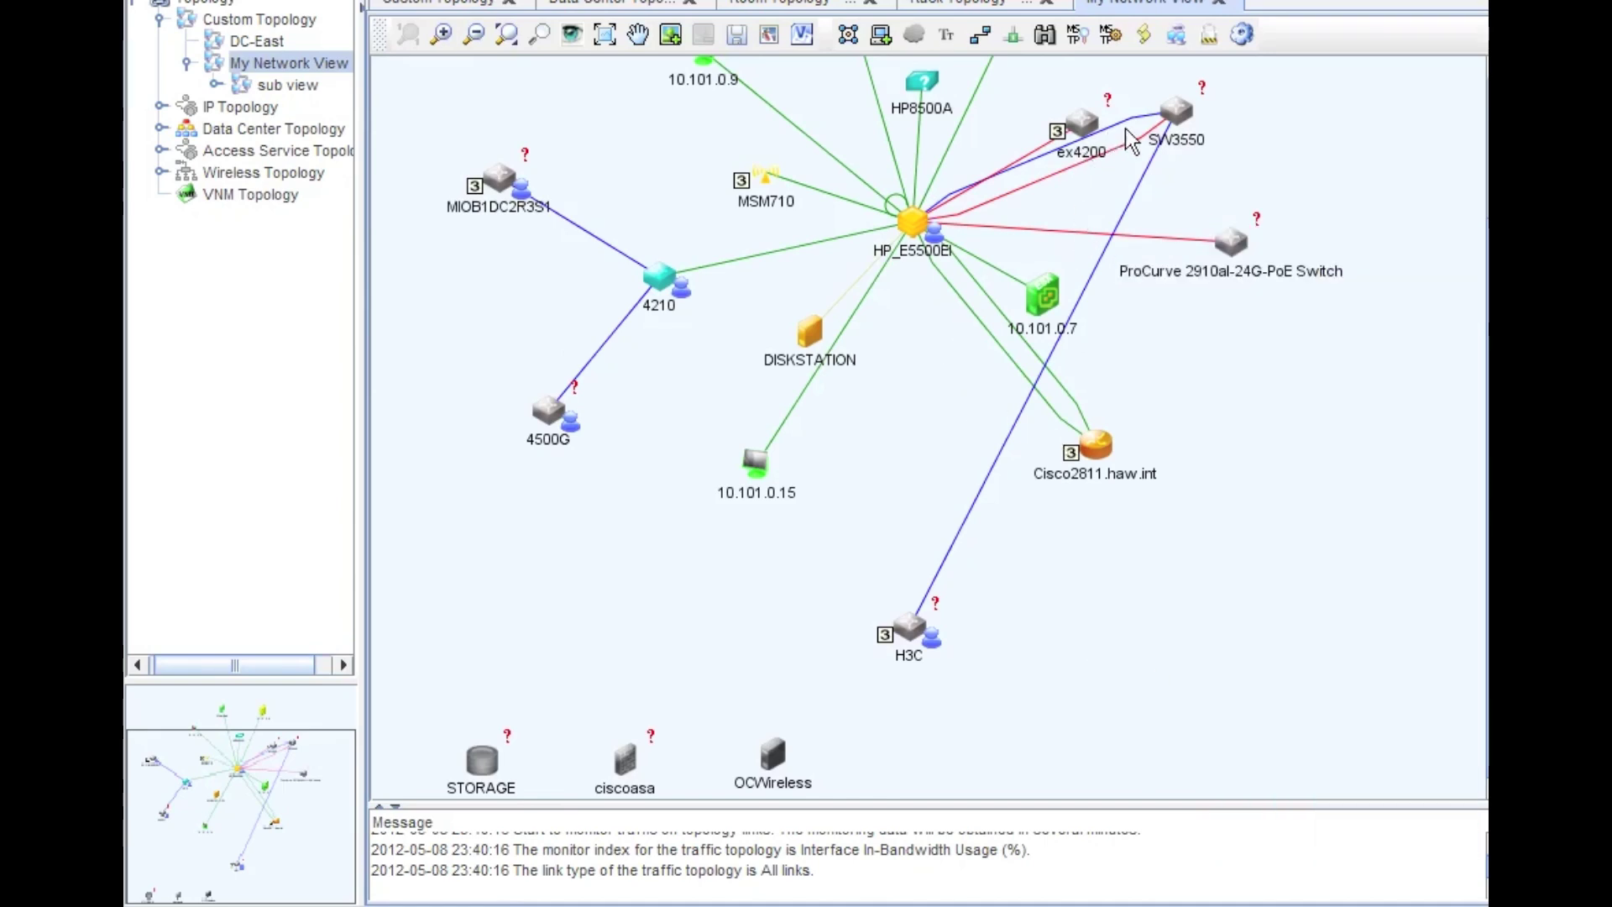
right_click(1186, 114)
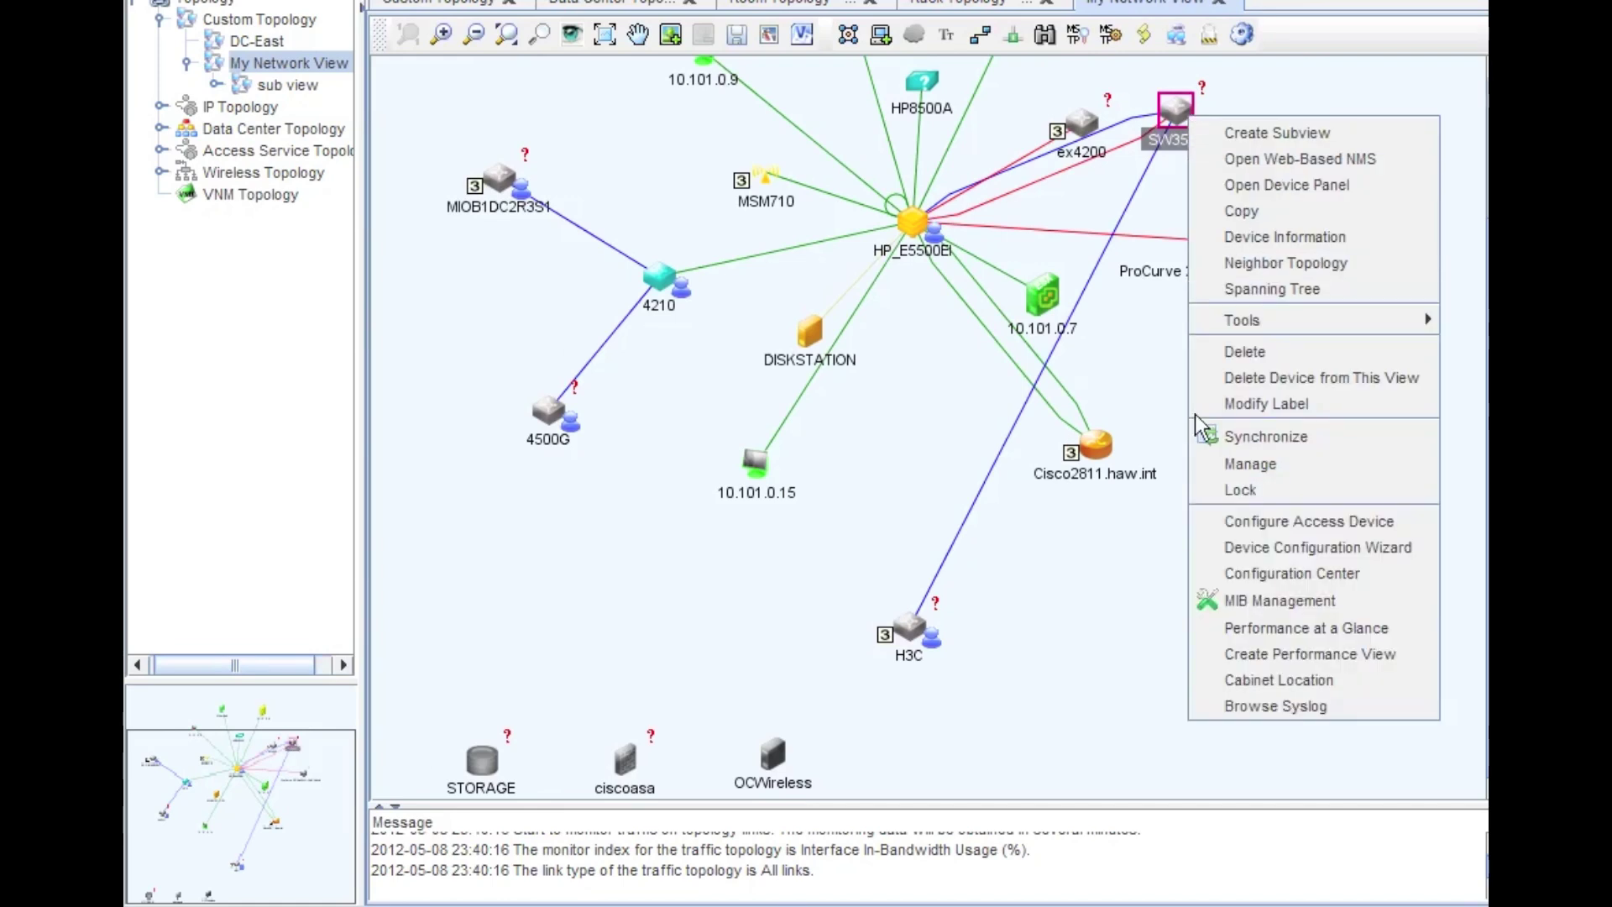
click(1278, 676)
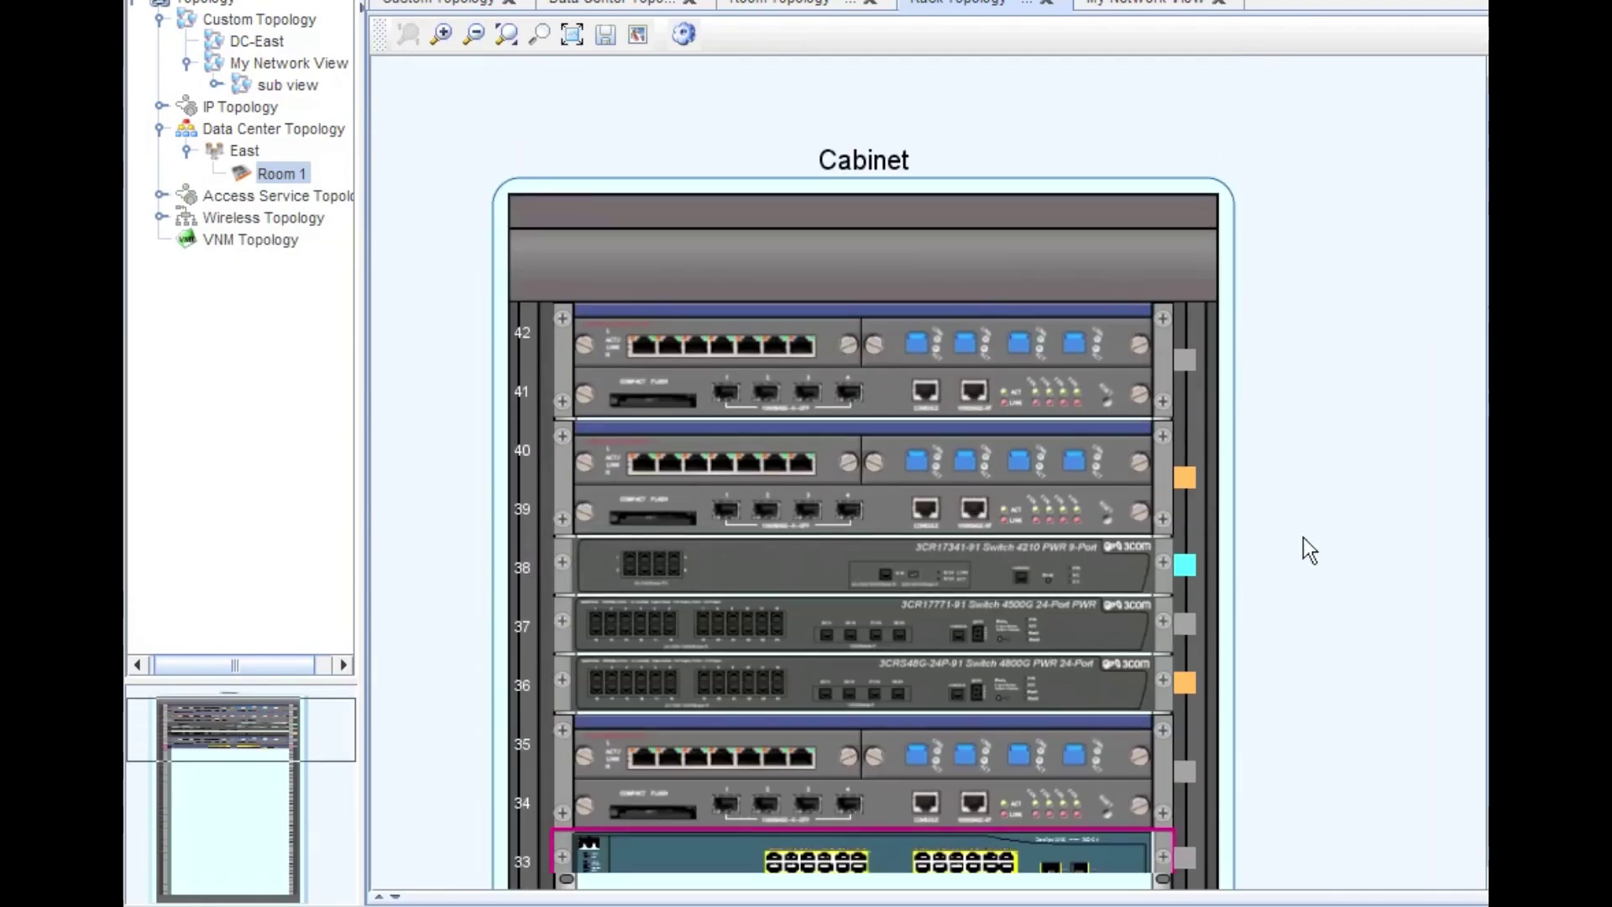
- Rename the SW3550 cabinet to 'Rack 3 - Row 1'
scroll(1302, 539, down, 3)
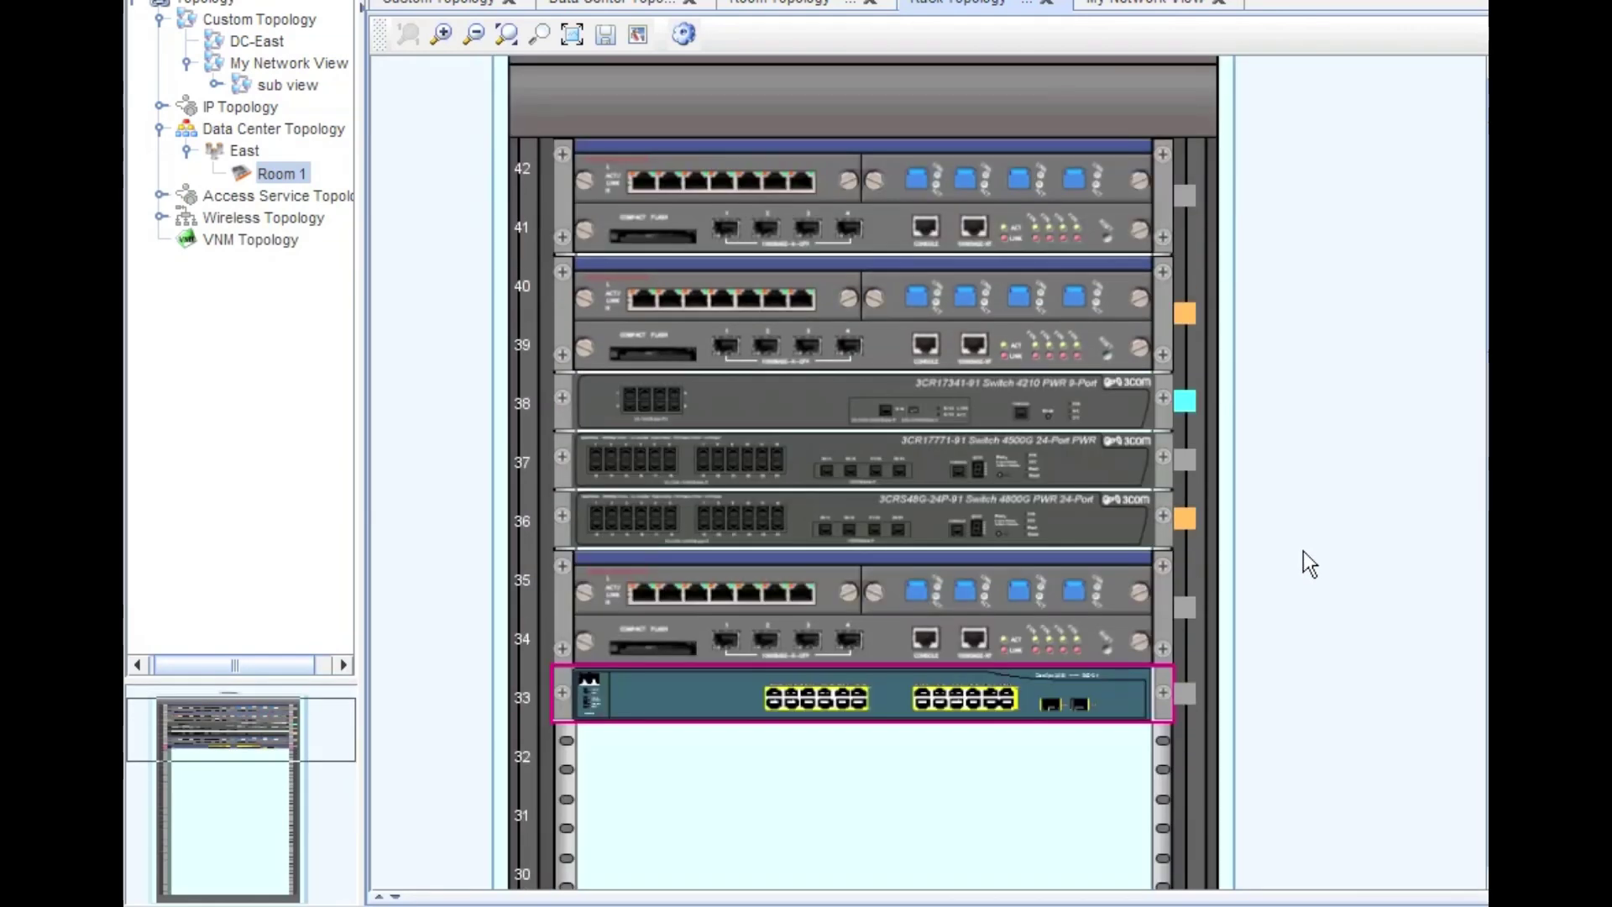
scroll(1303, 546, up, 3)
click(884, 159)
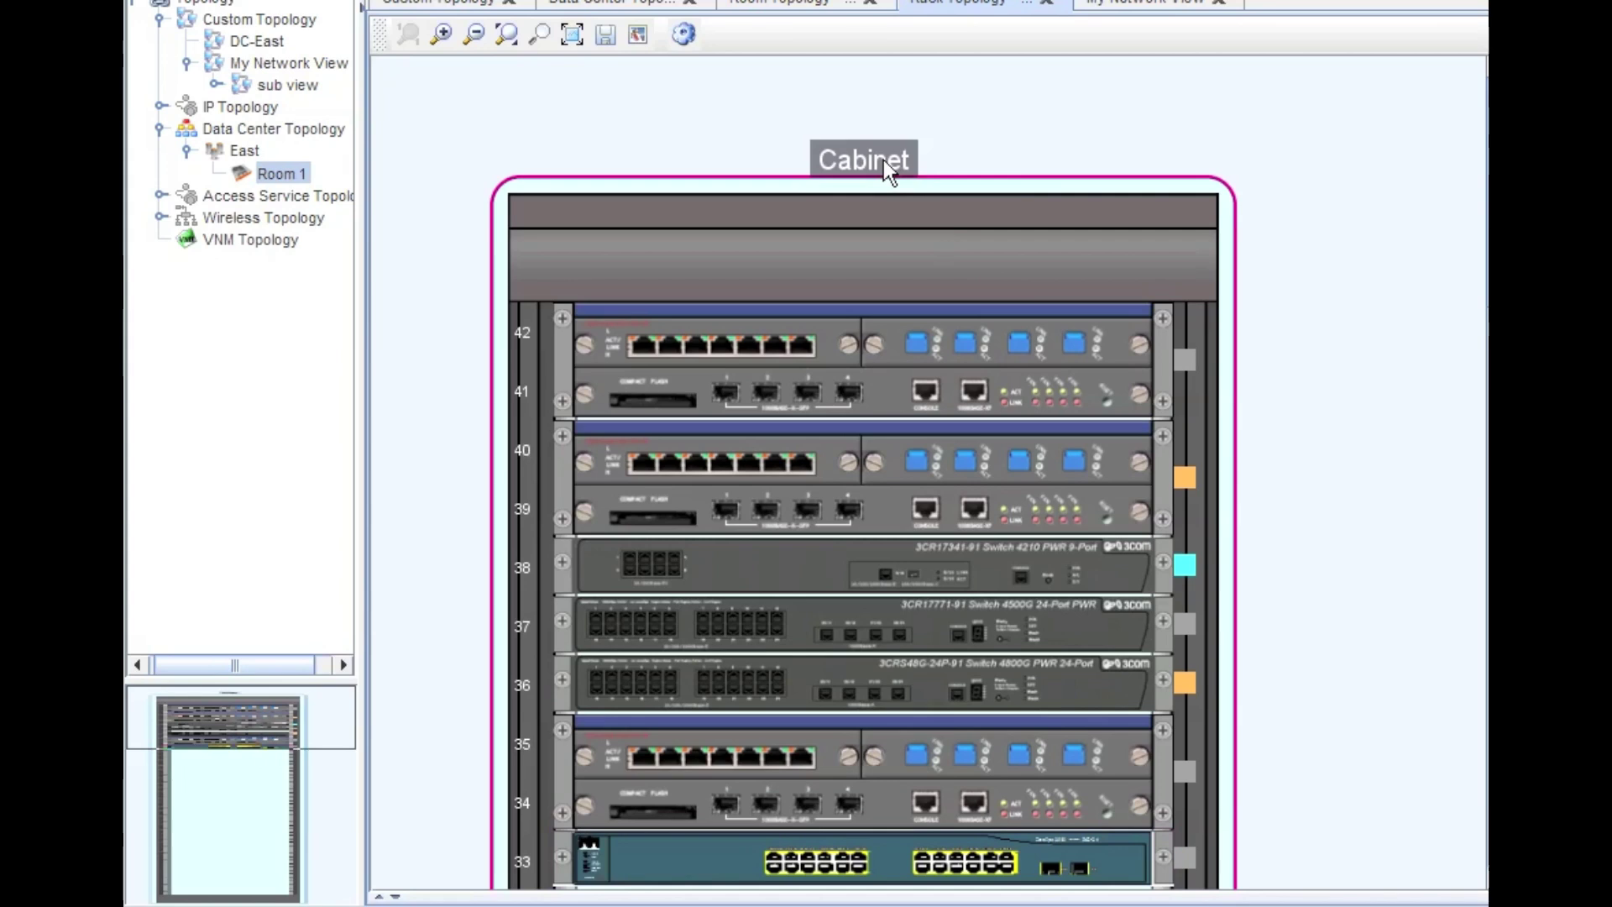
right_click(884, 160)
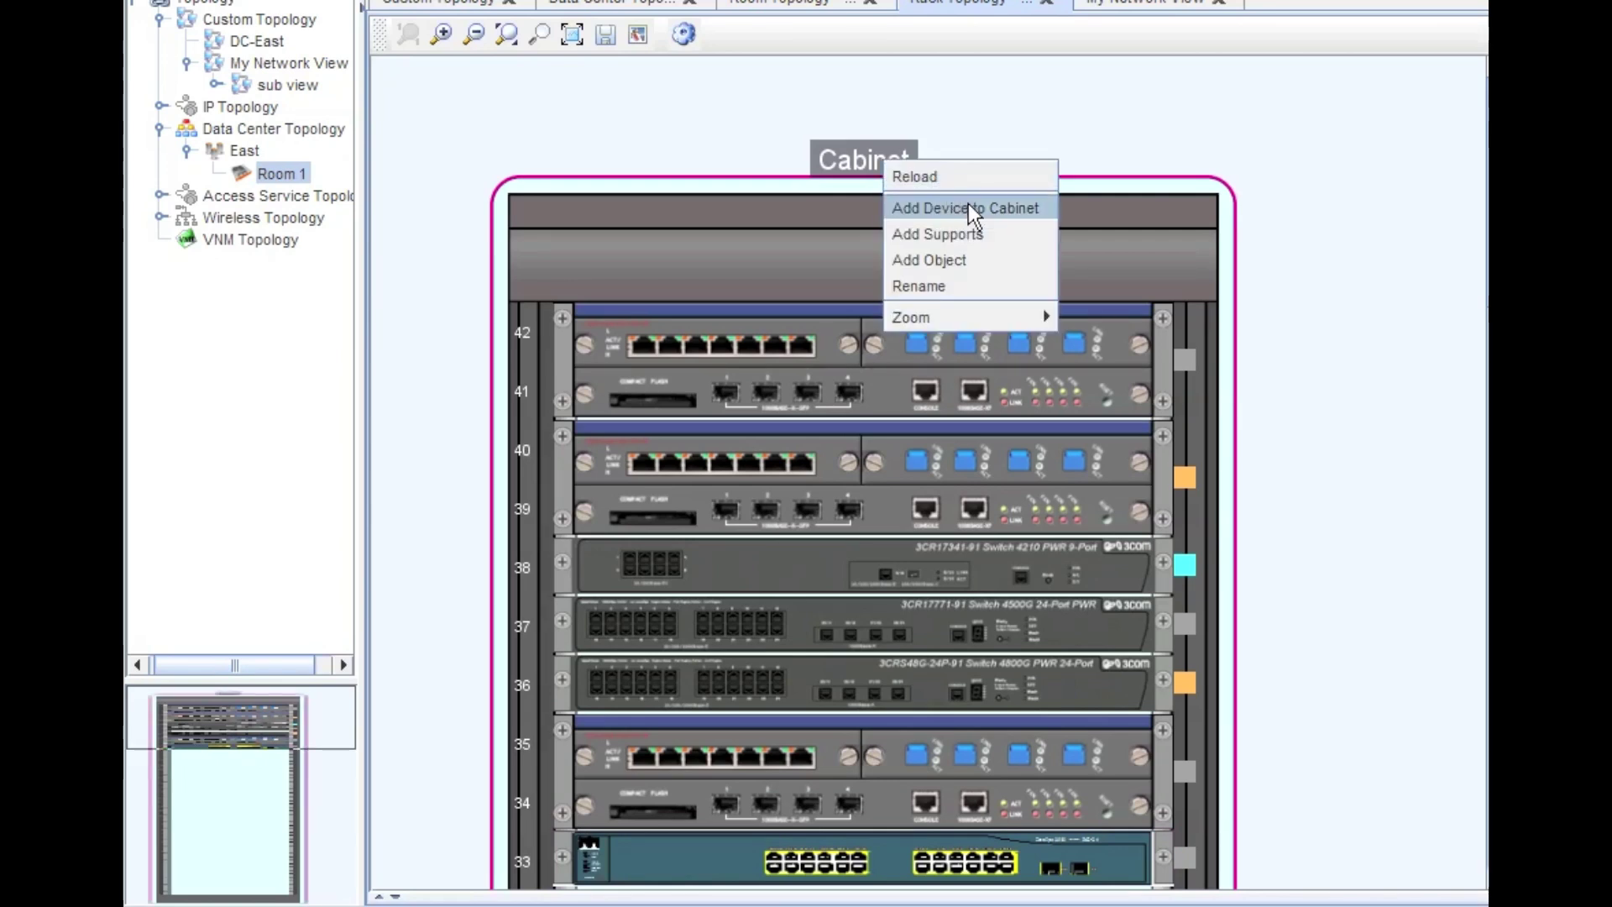
click(986, 290)
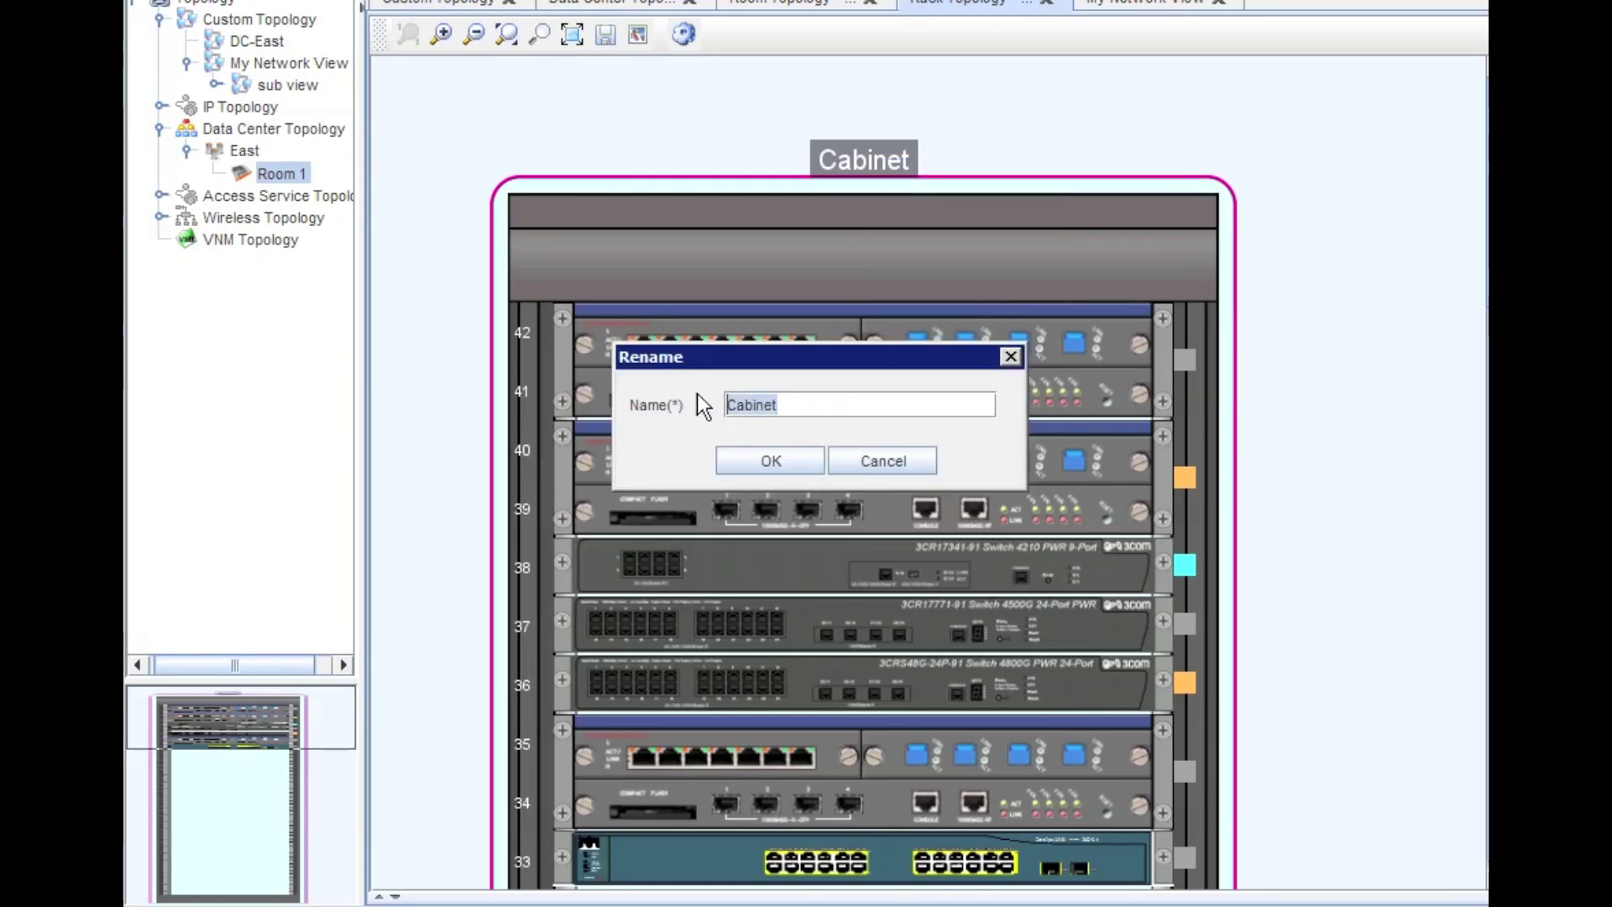
text(Rack )
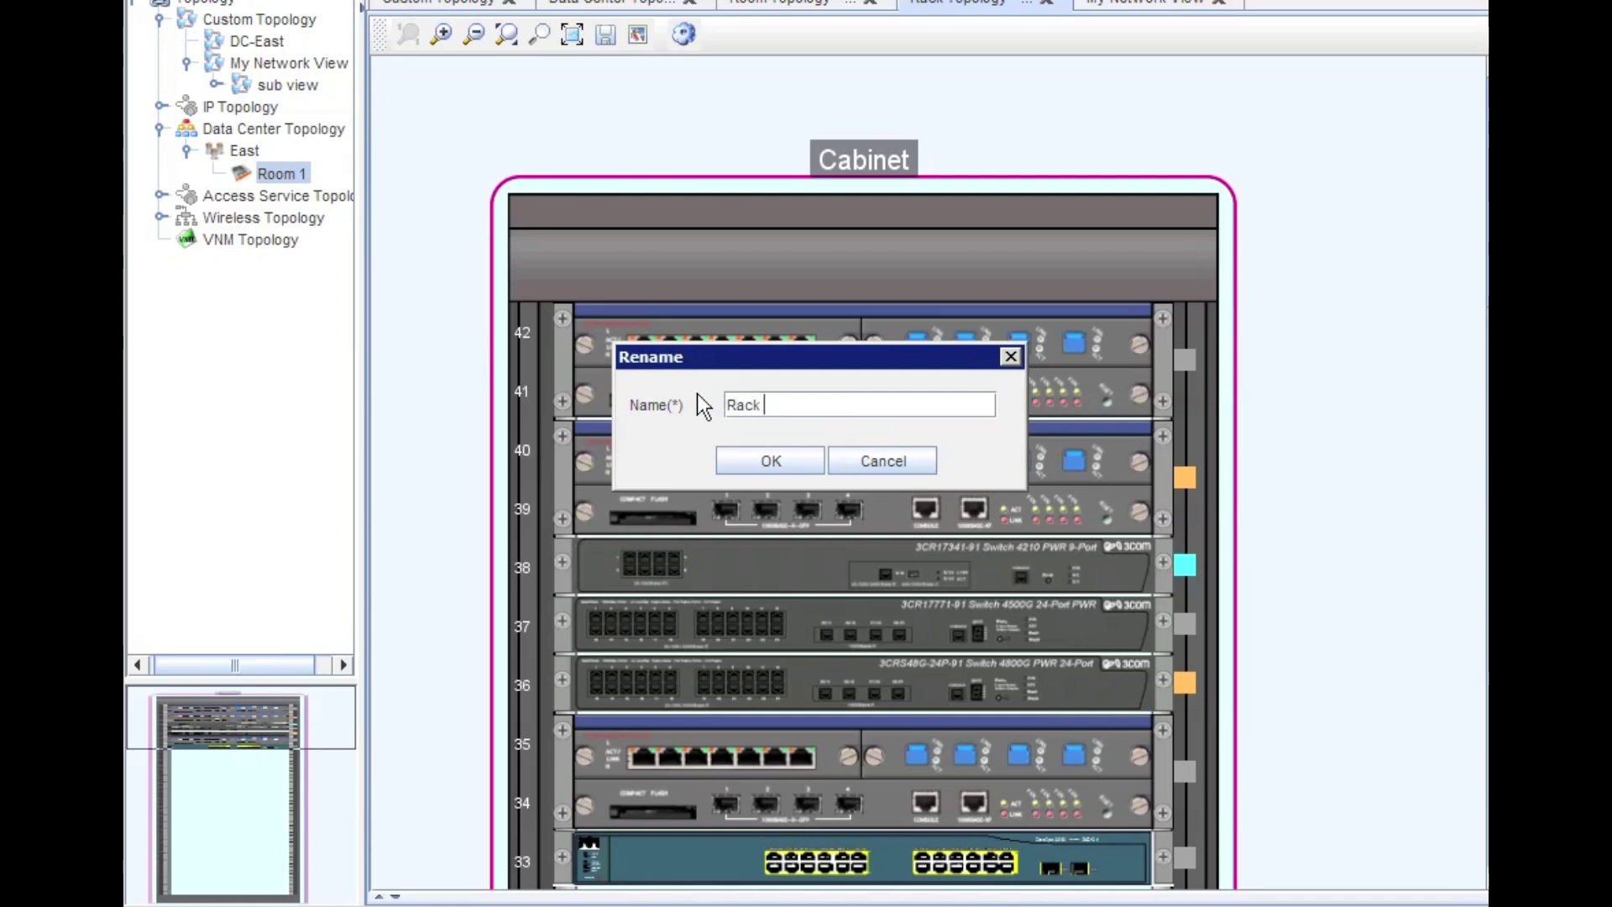
text(3 - Row 1)
click(768, 466)
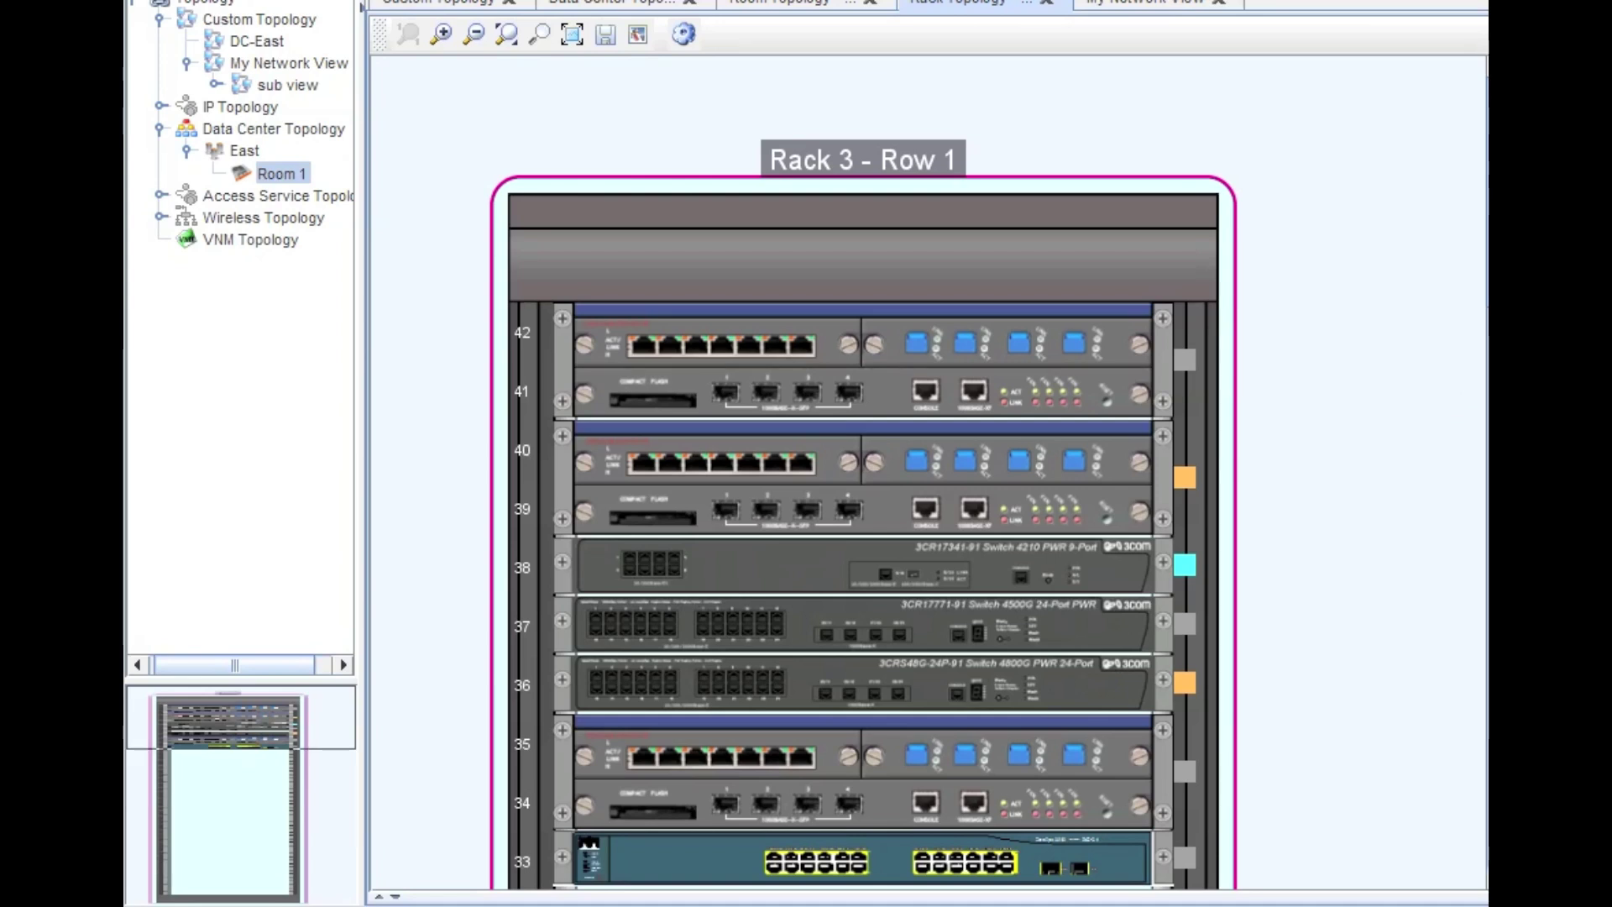
scroll(1363, 496, down, 5)
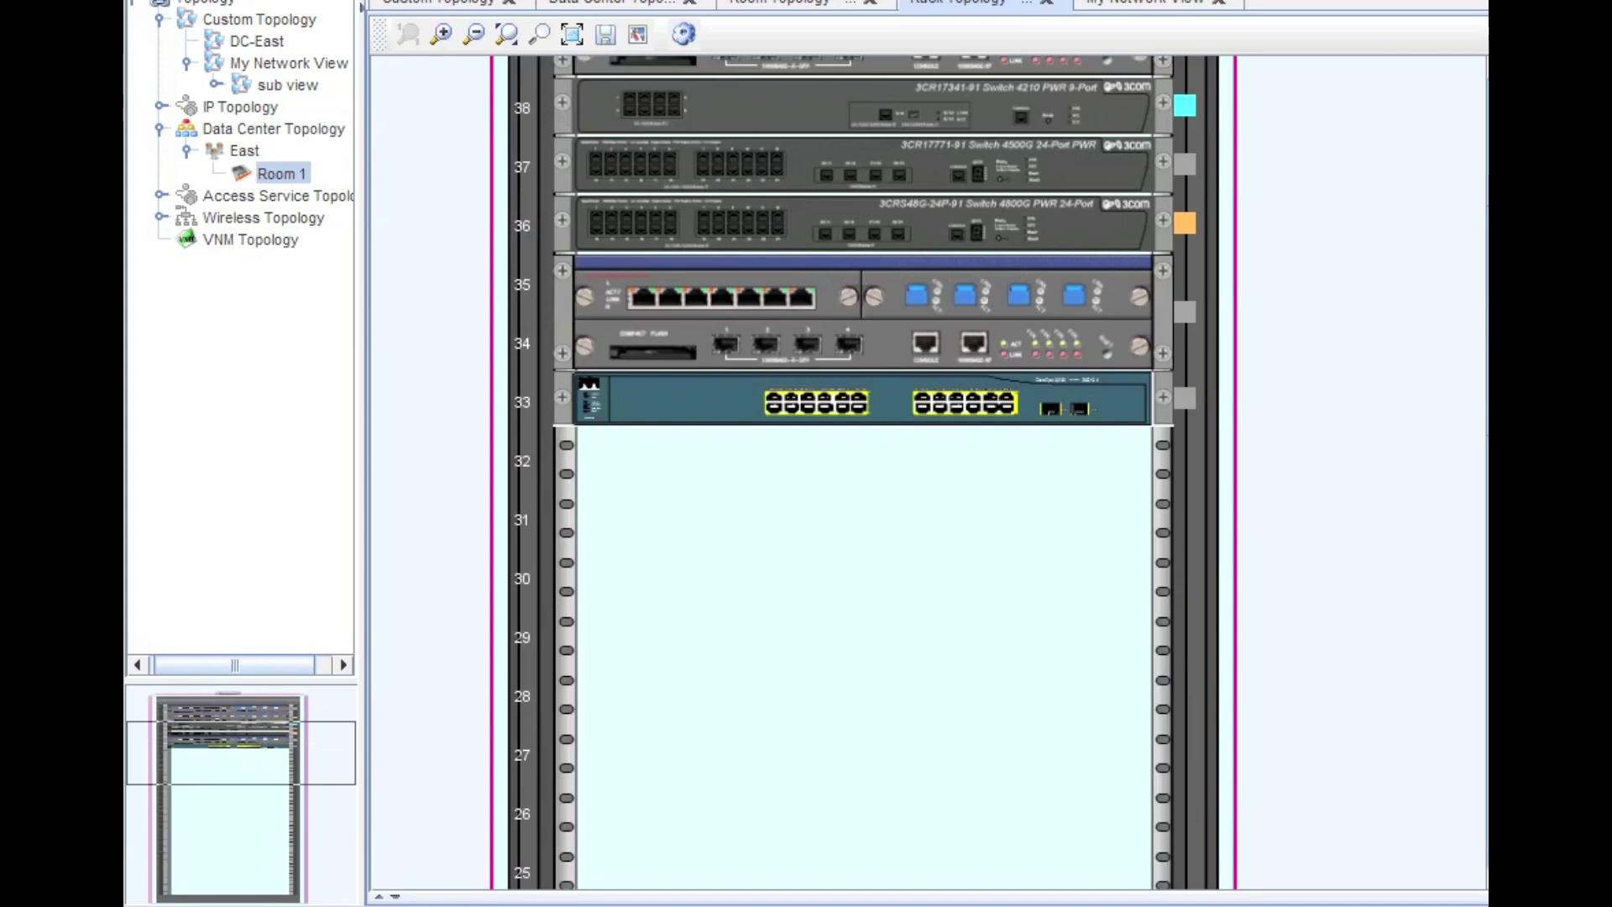